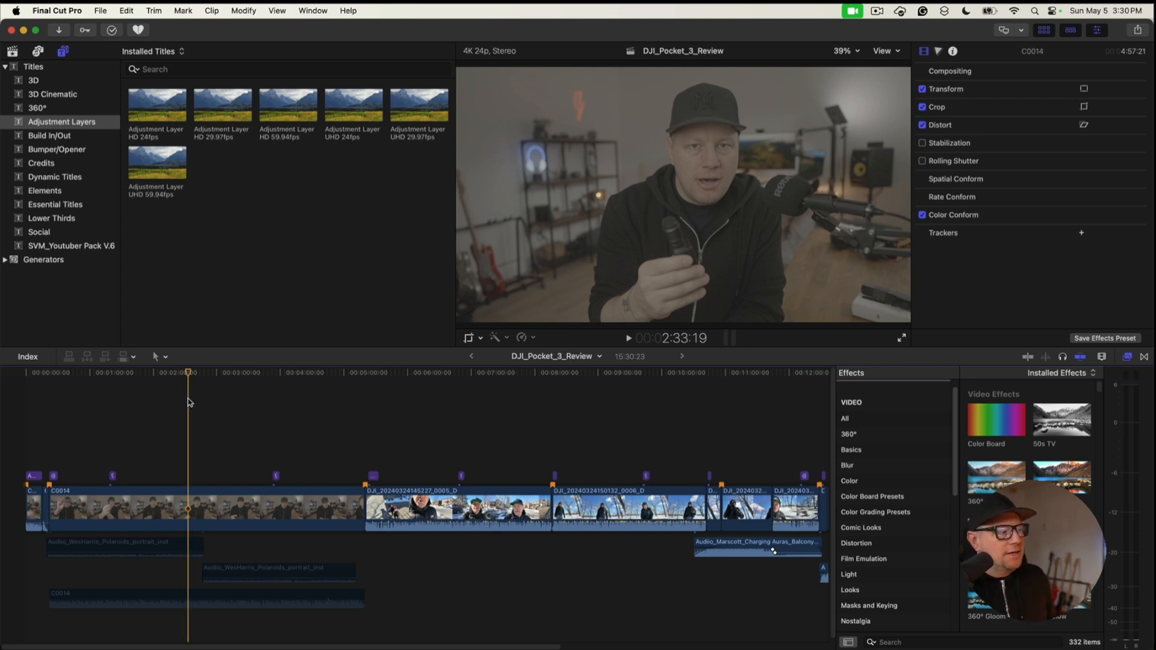
Step: Review several frames of the ungraded C0014 clip along the timeline
click(218, 473)
click(216, 505)
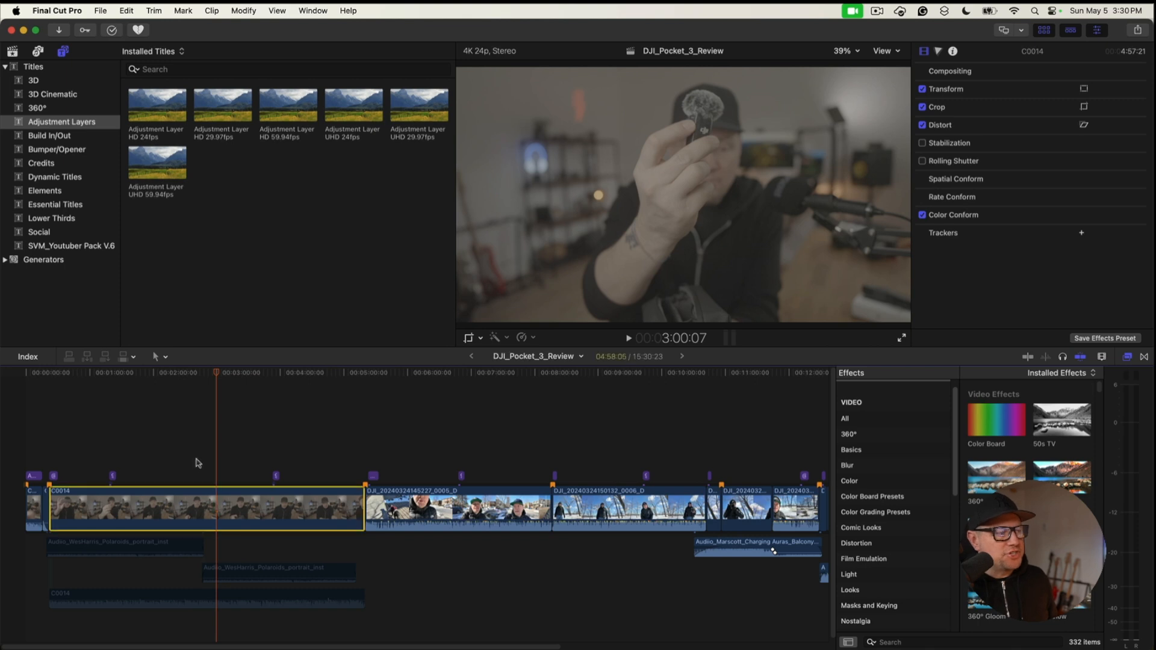
click(199, 463)
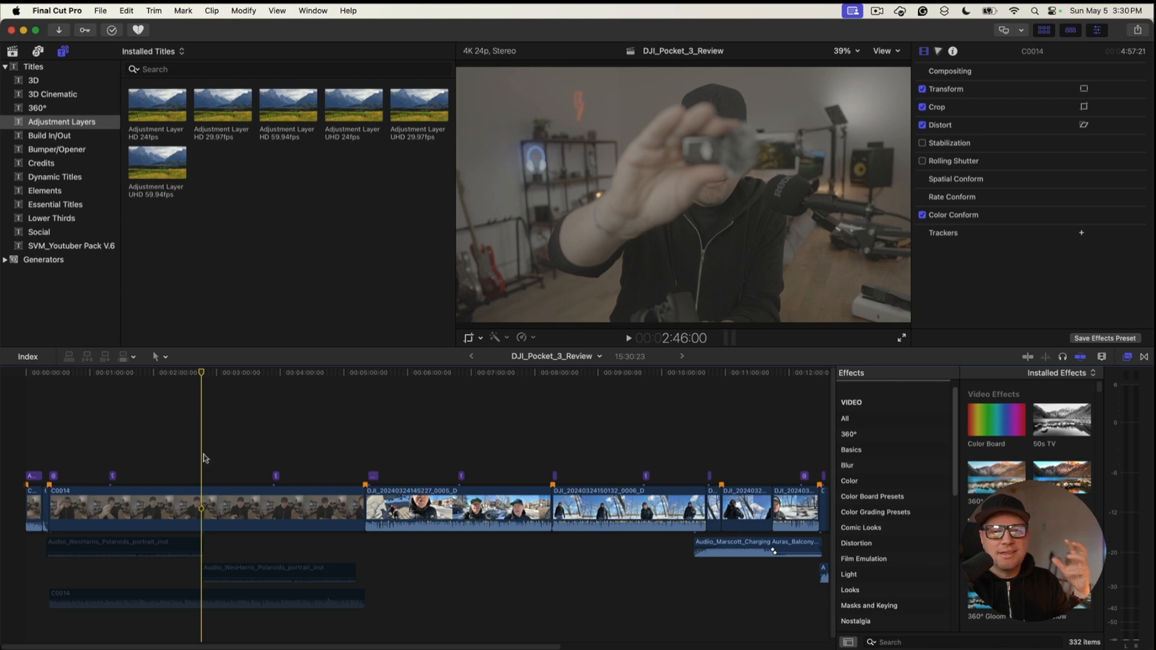
click(216, 443)
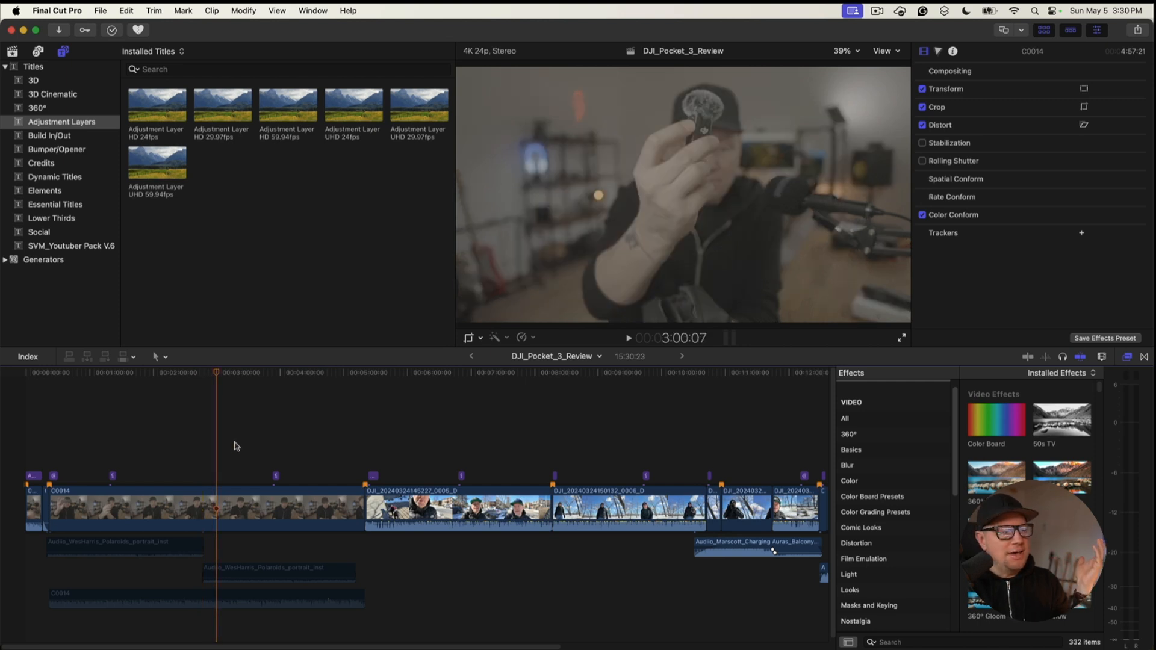
click(240, 451)
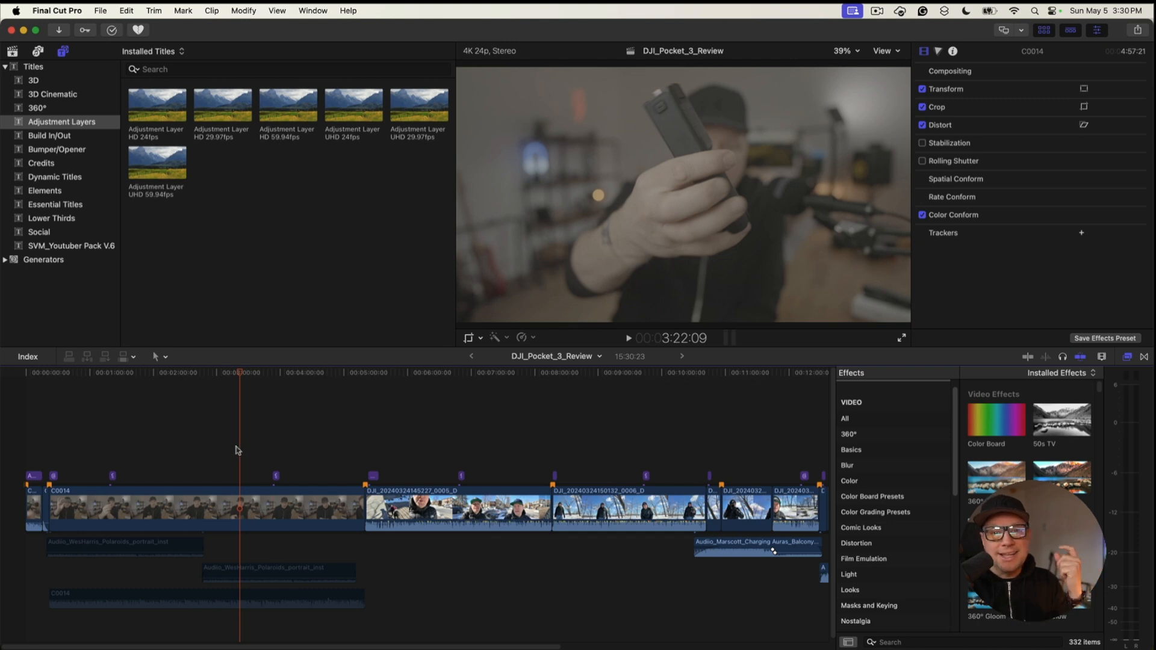
click(255, 439)
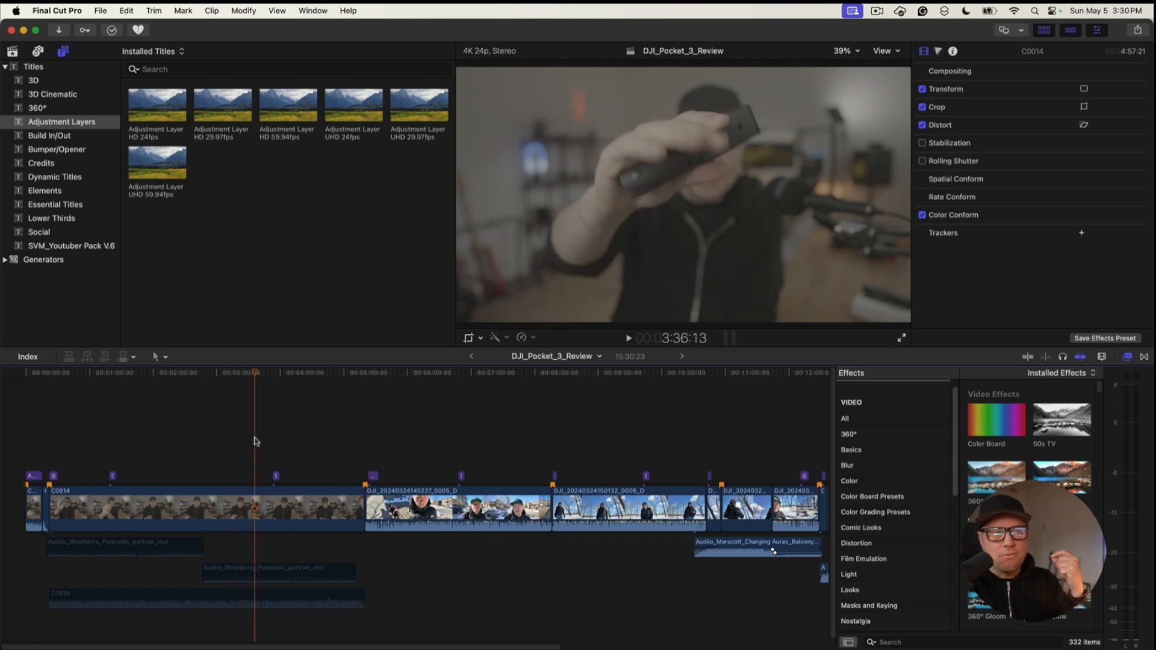
click(307, 438)
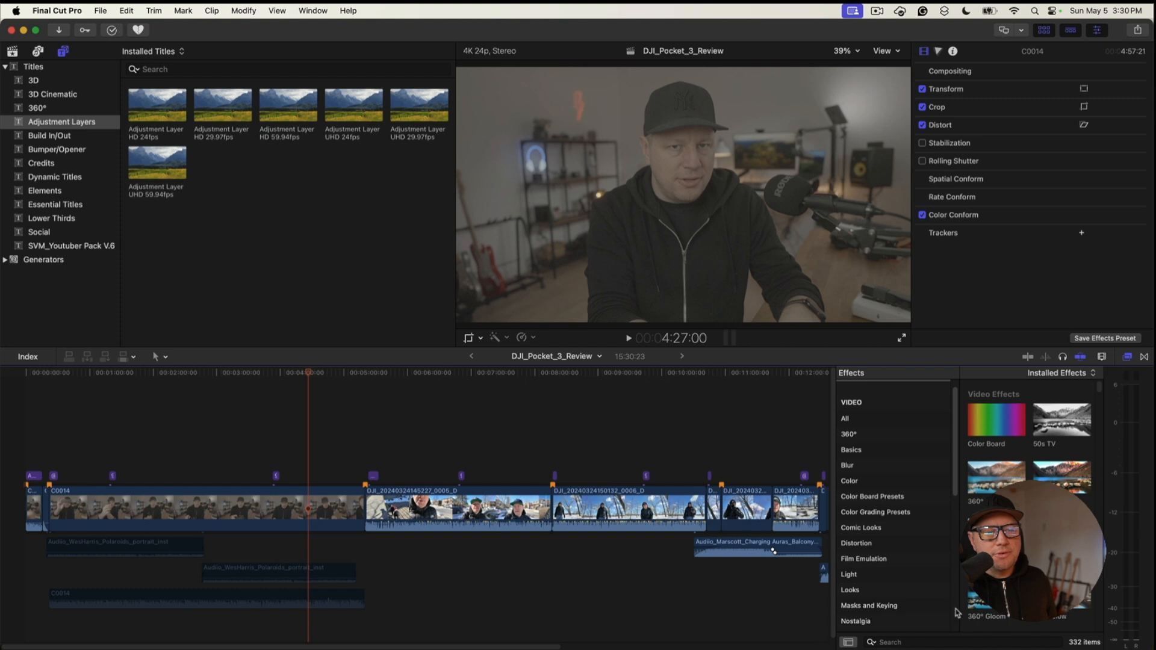
Step: Search the installed effects for "dehan"
click(943, 642)
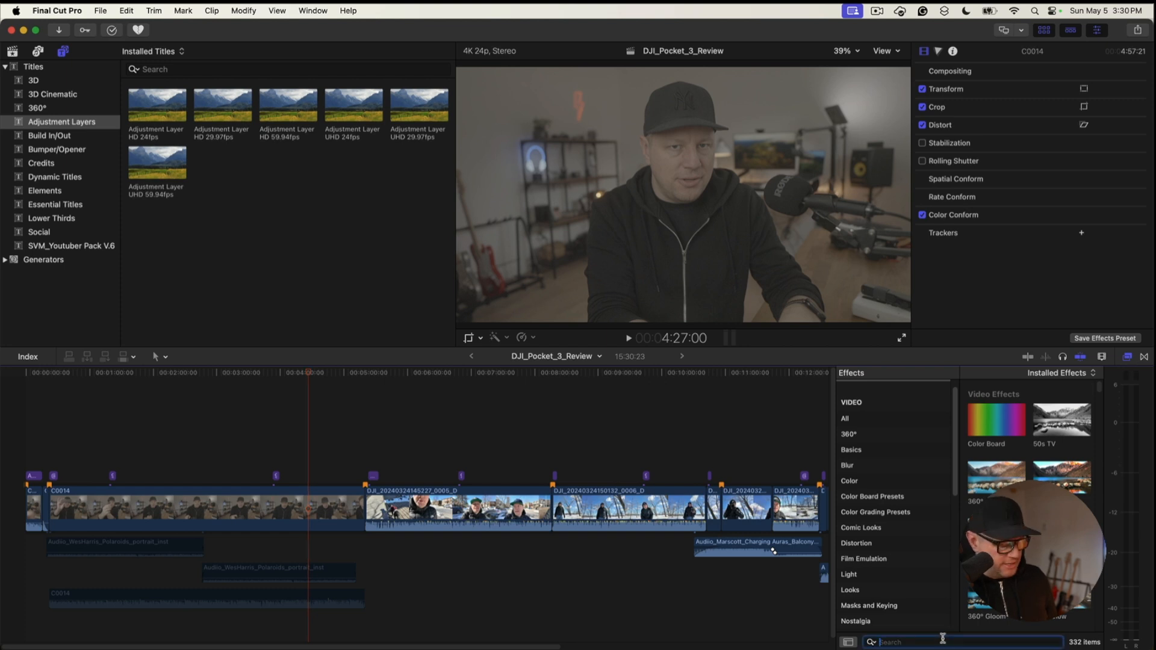
text(dehan)
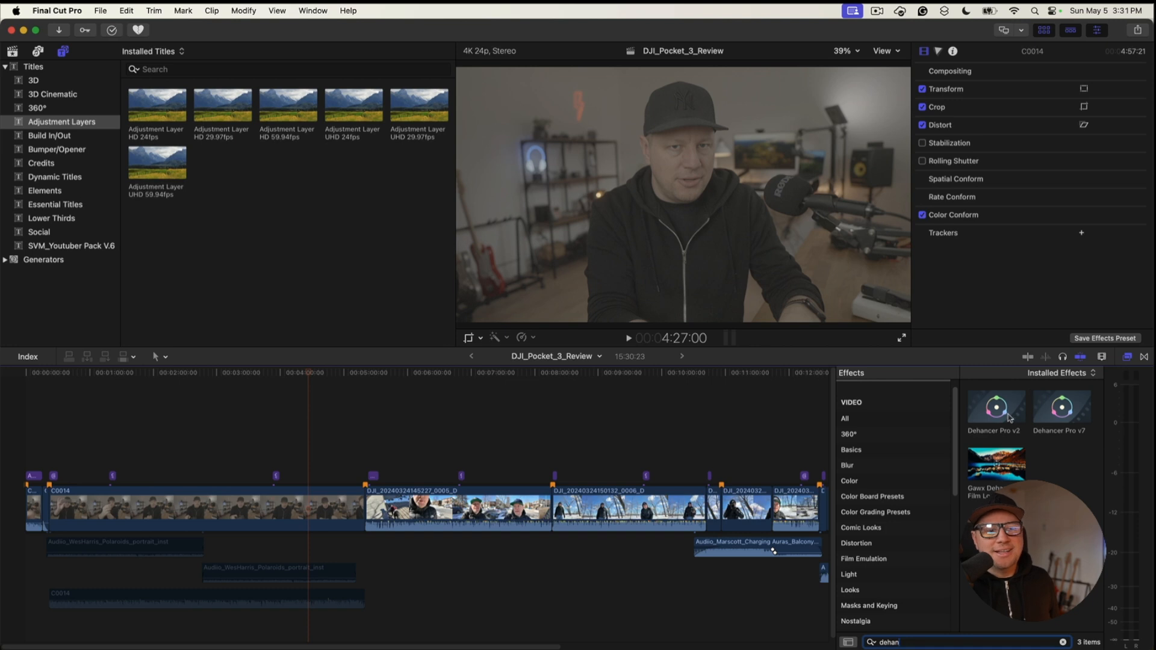
Step: Try applying the Dehancer Pro v7 effect directly to the C0014 clip, and undo it
click(1062, 411)
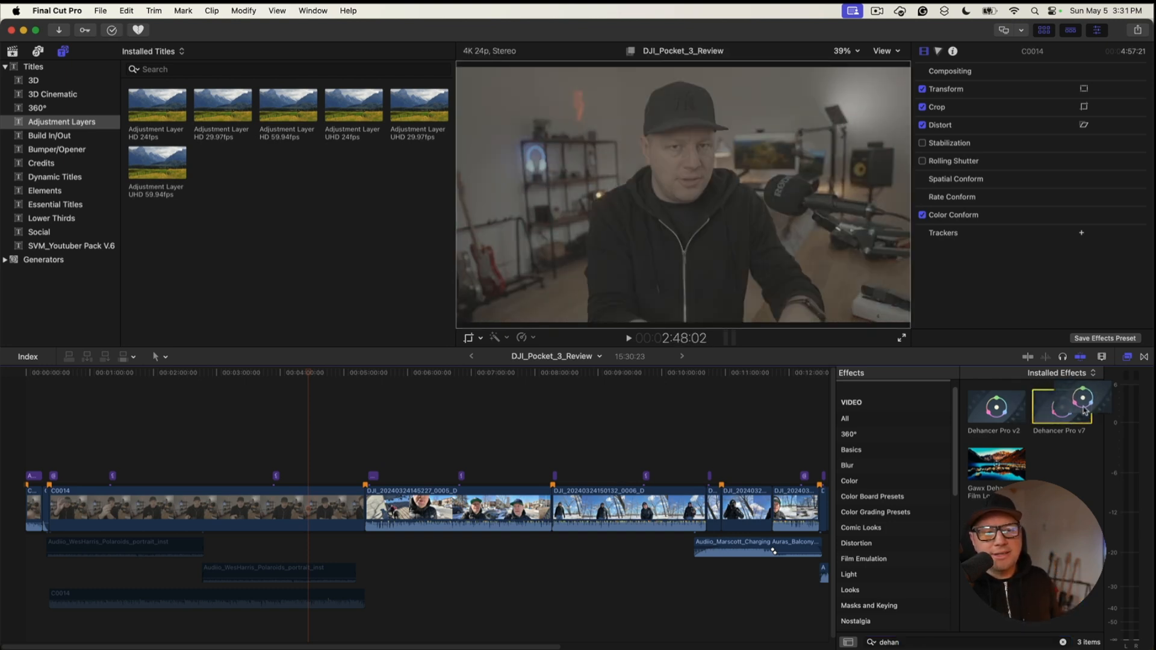
drag(1062, 410, 307, 498)
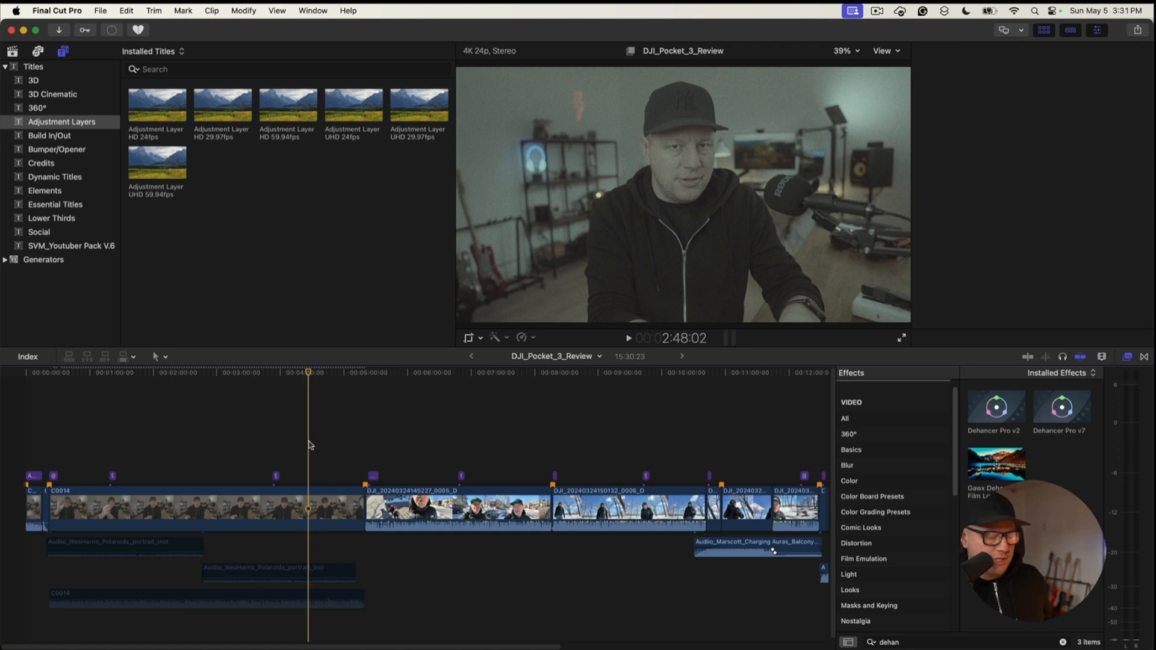
key(super+z)
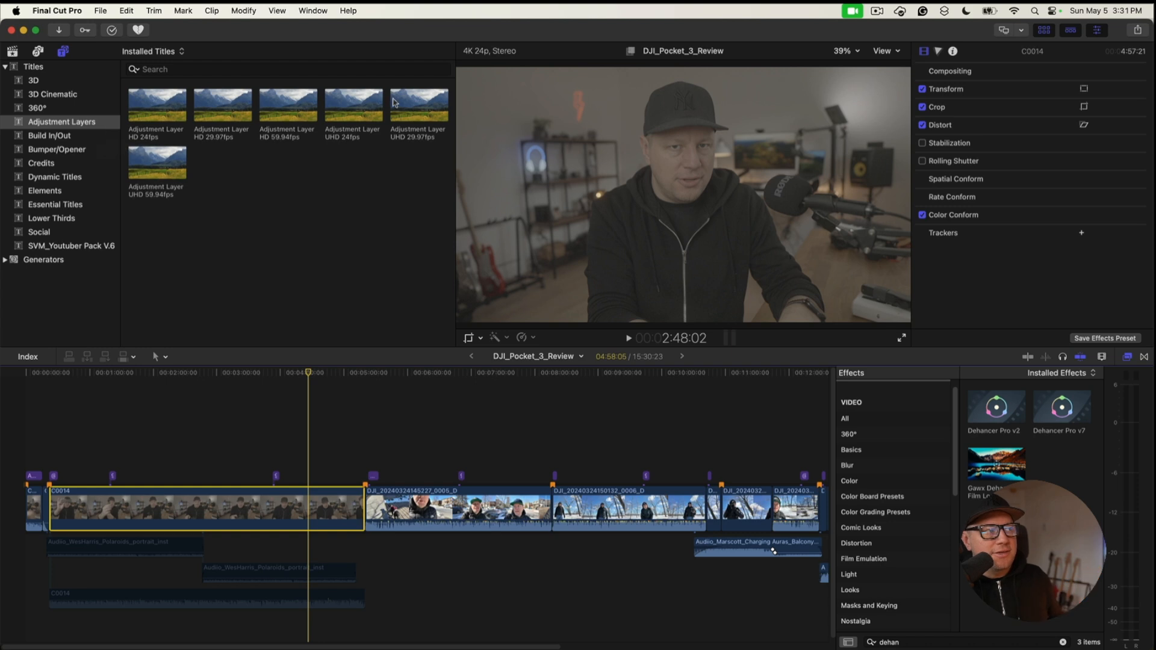
Step: Add an Adjustment Layer UHD 29.97fps above the C0014 clip and extend both its ends to cover the whole clip
drag(407, 107, 192, 486)
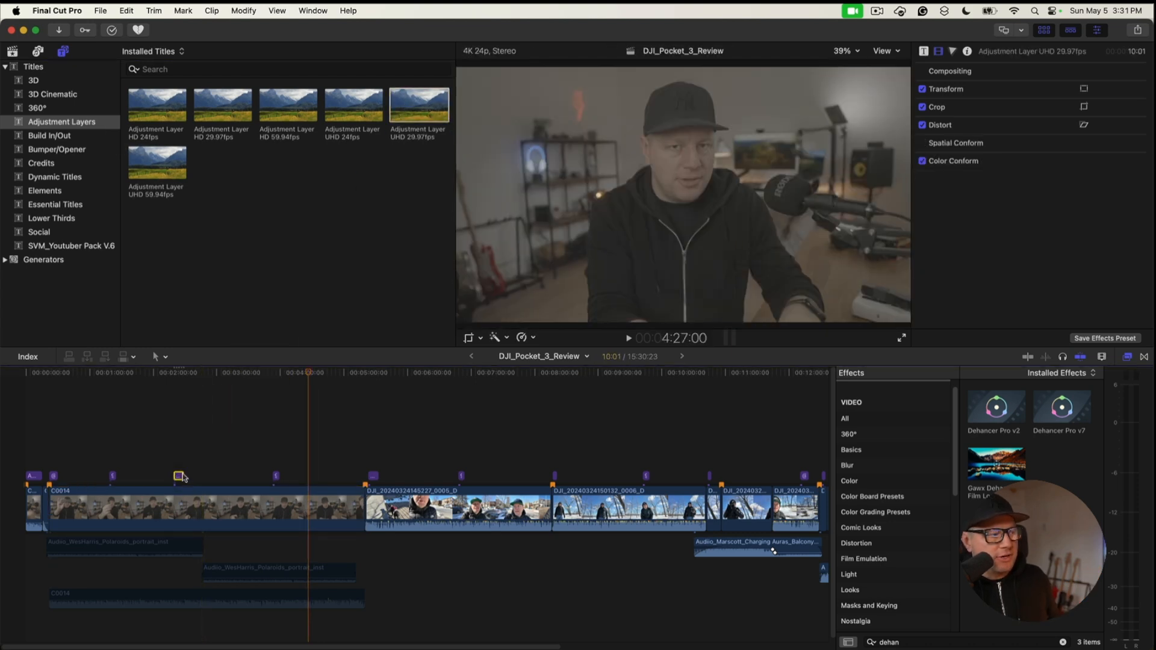
drag(182, 475, 362, 474)
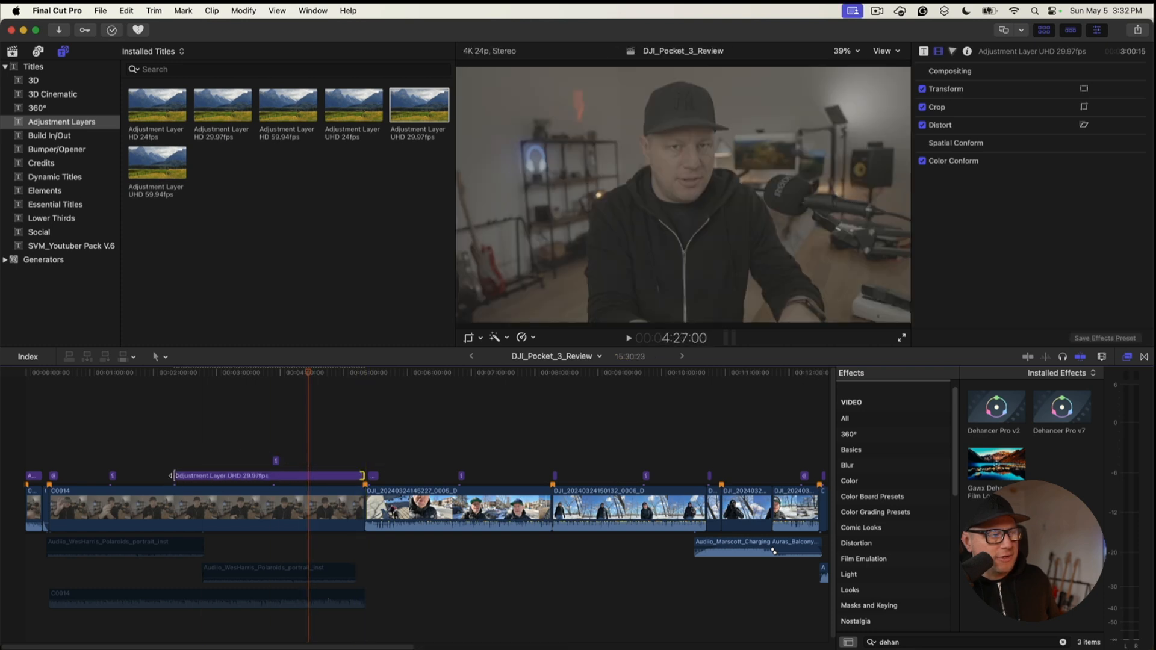
drag(174, 476, 50, 477)
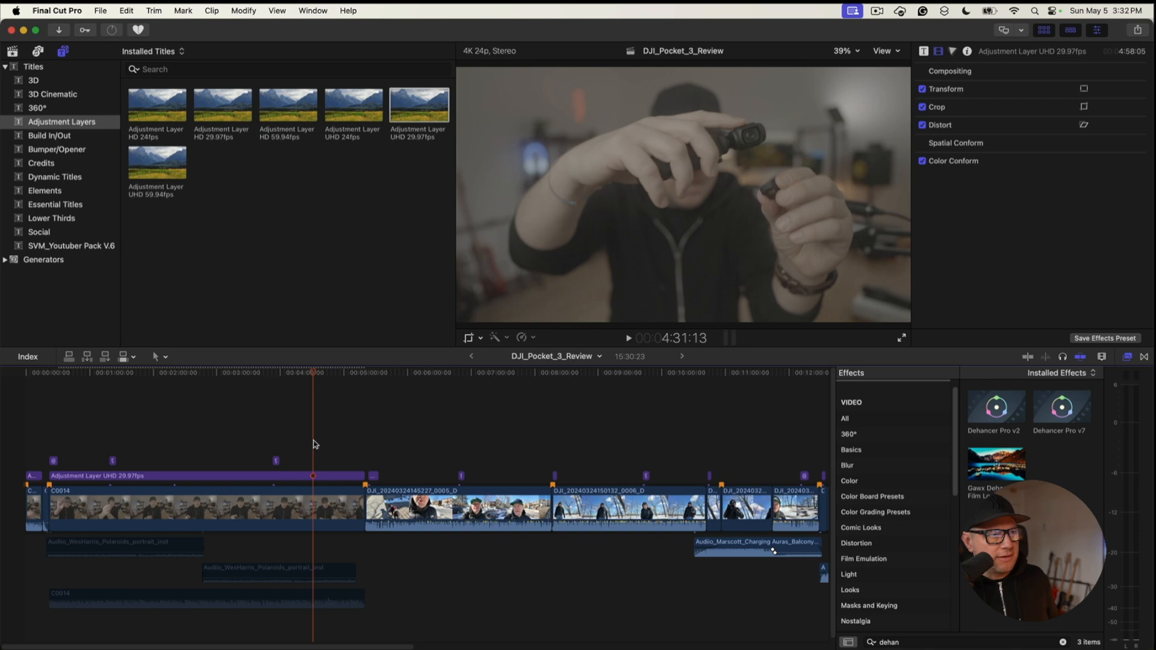
Step: Examine frames of the C0014 clip beneath the adjustment layer, ending on the frame at 1:25:08
click(203, 431)
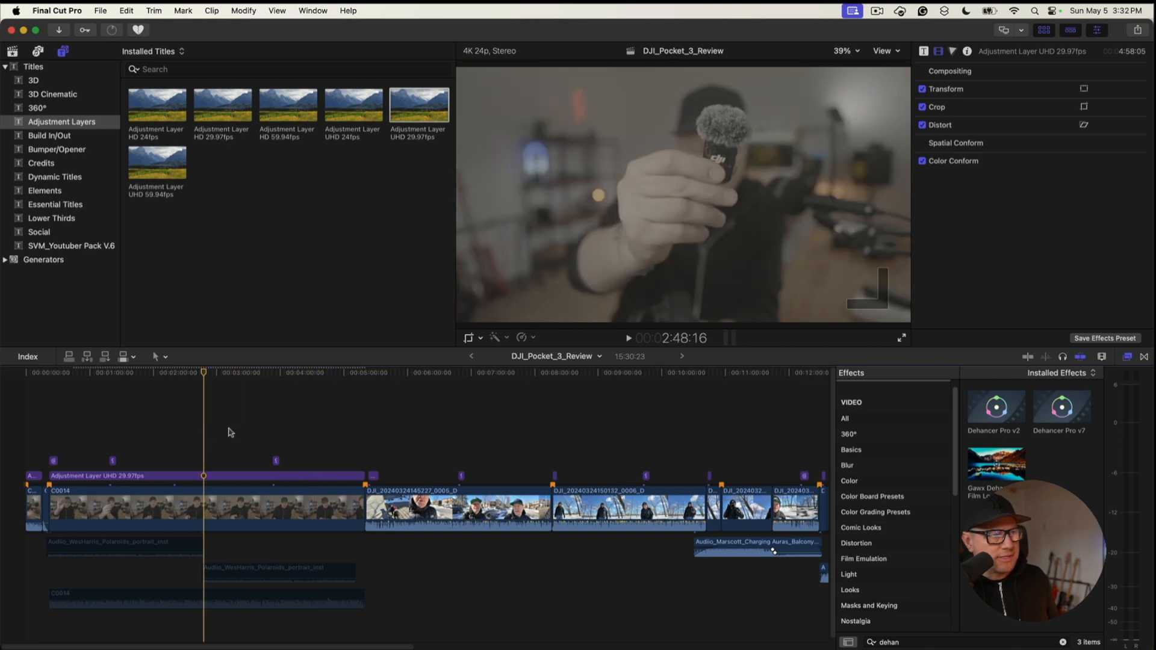
click(229, 431)
click(211, 431)
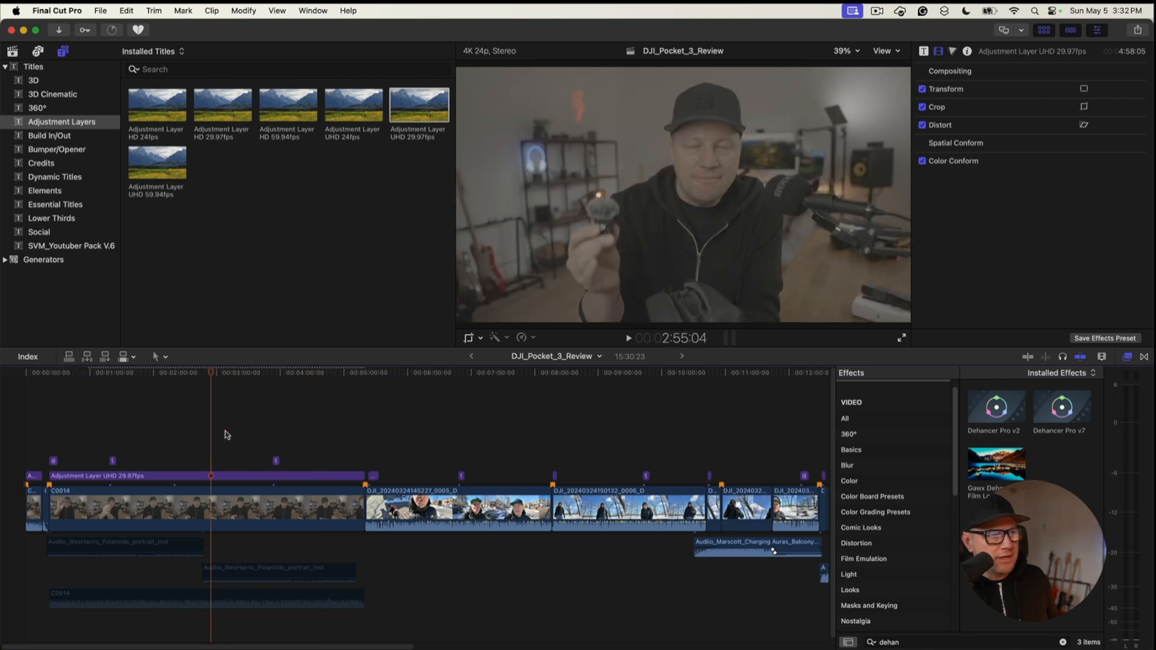
click(226, 430)
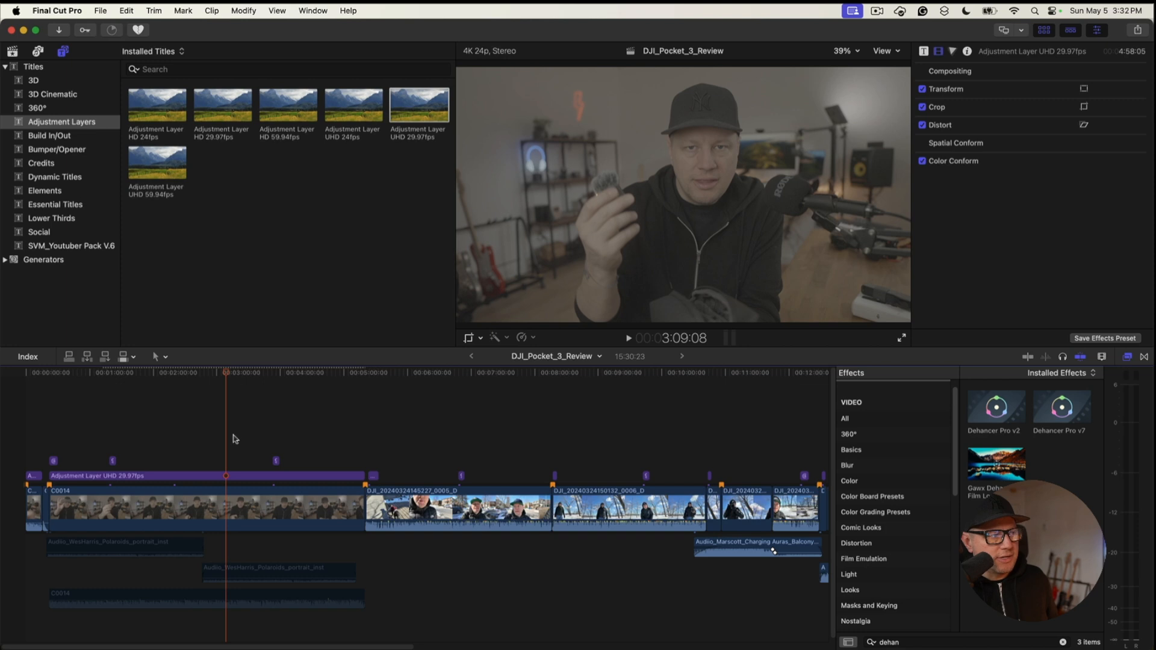
click(238, 438)
click(180, 433)
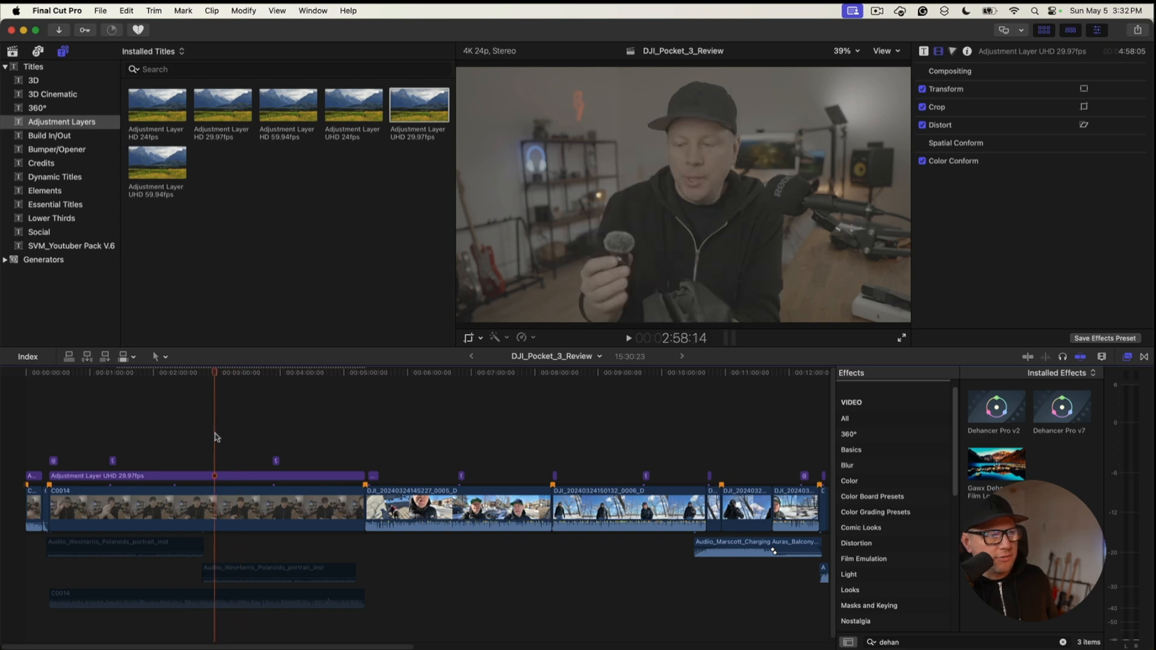
click(161, 433)
click(133, 433)
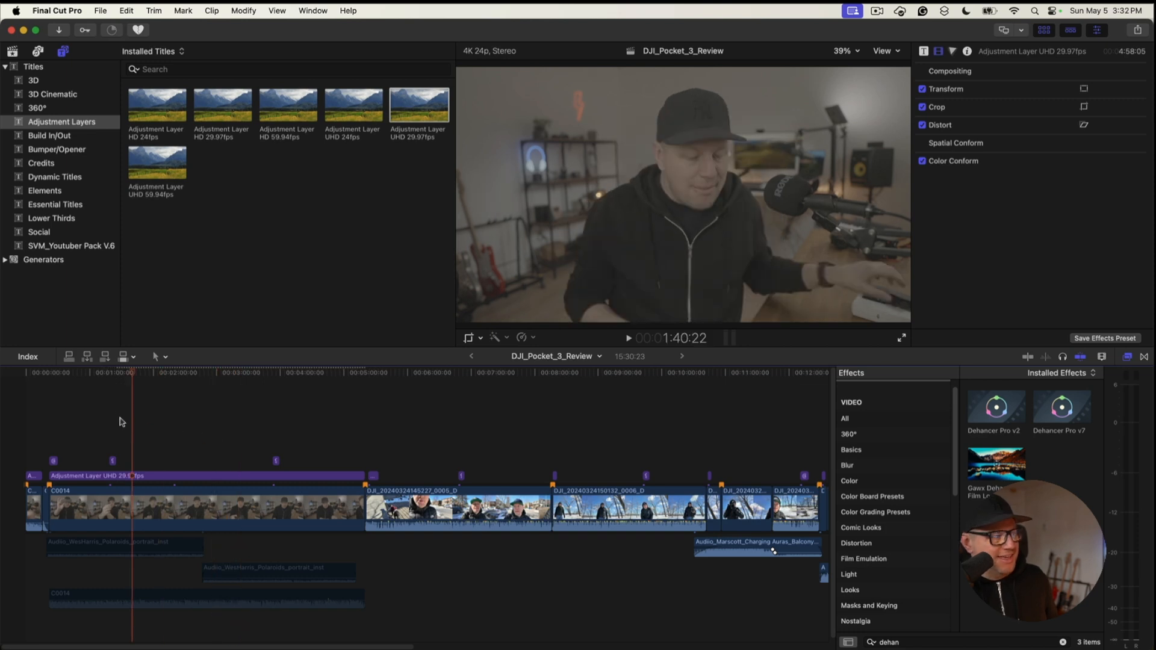
click(115, 417)
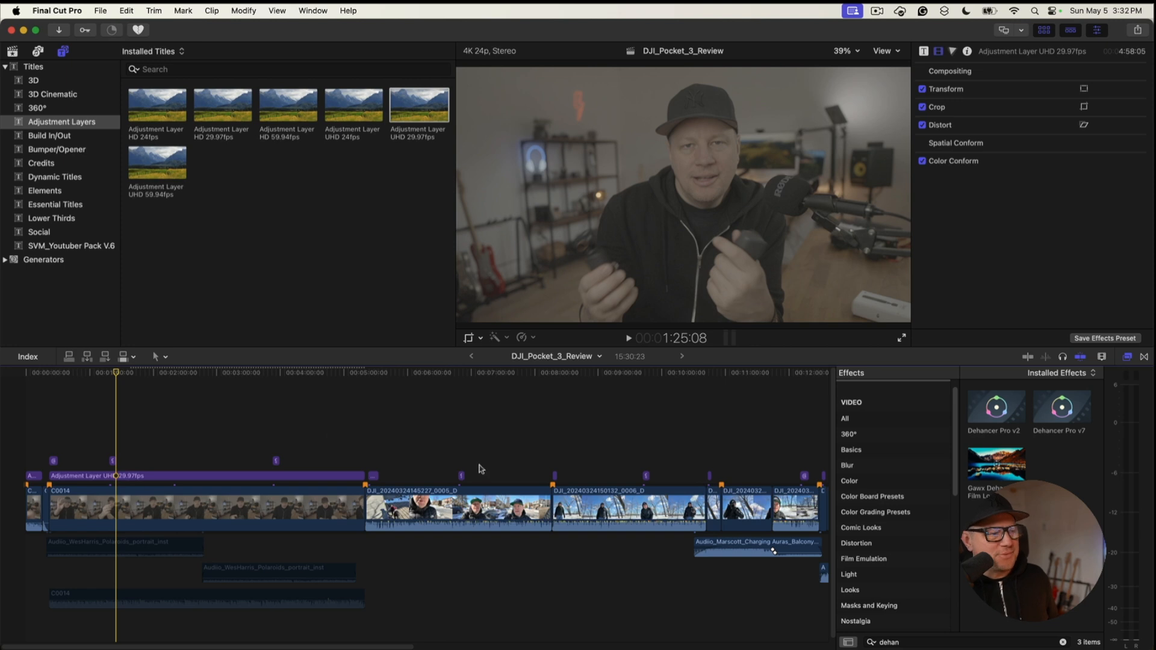
Step: Apply the Dehancer Pro v7 effect to the adjustment layer above the C0014 clip
click(120, 476)
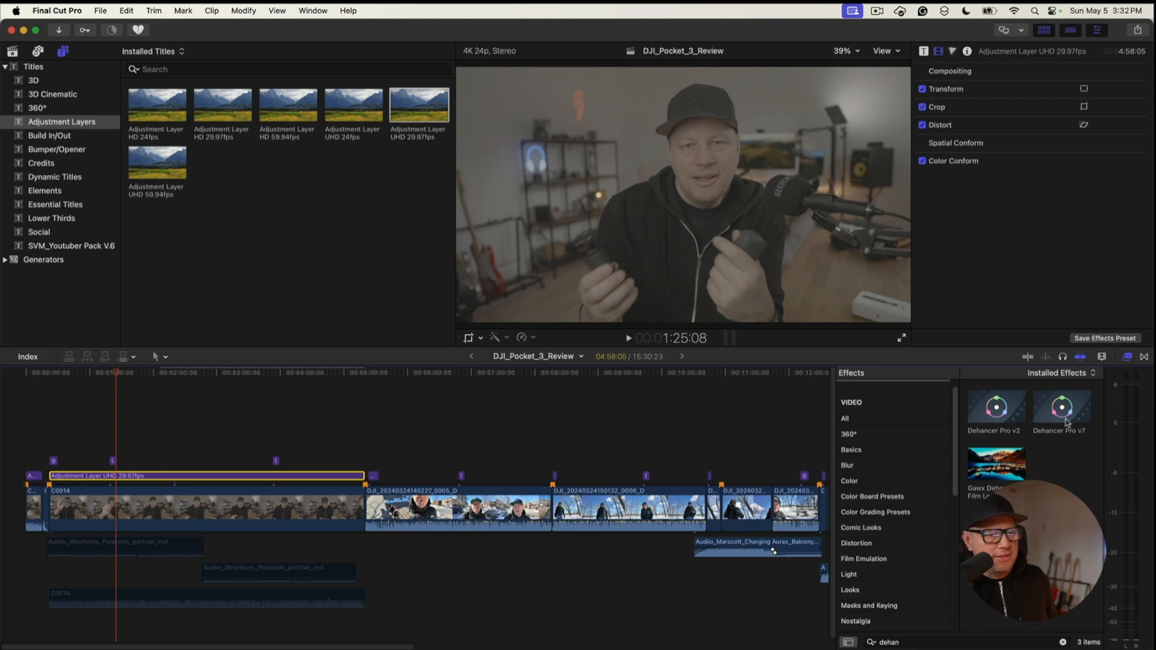
drag(1064, 421, 133, 479)
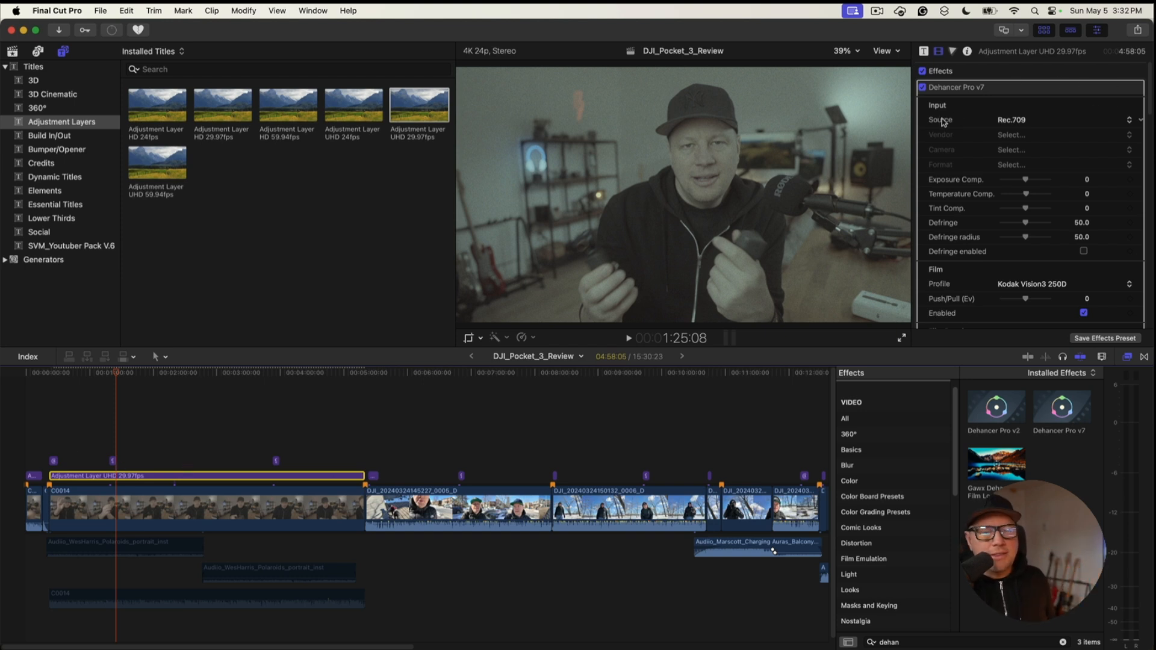
Step: Look through the Dehancer Pro v7 parameters from Input down to Overscan and return to the Input section
scroll(1019, 145, down, 1)
scroll(1019, 145, up, 1)
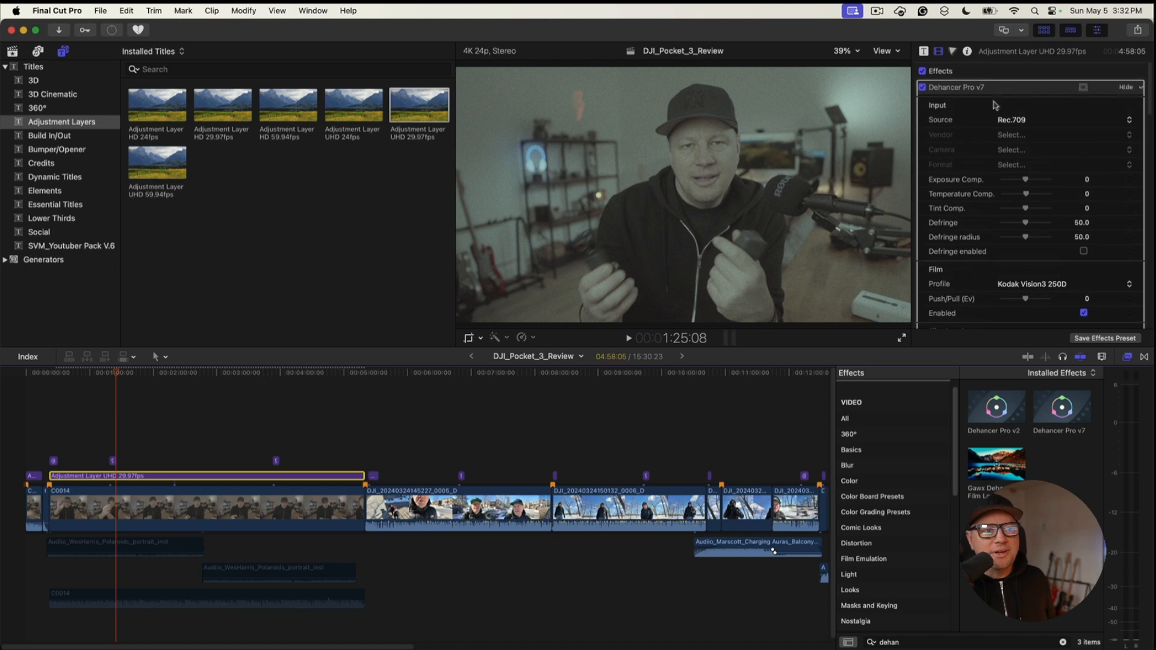
scroll(1022, 158, down, 1)
scroll(1022, 159, up, 1)
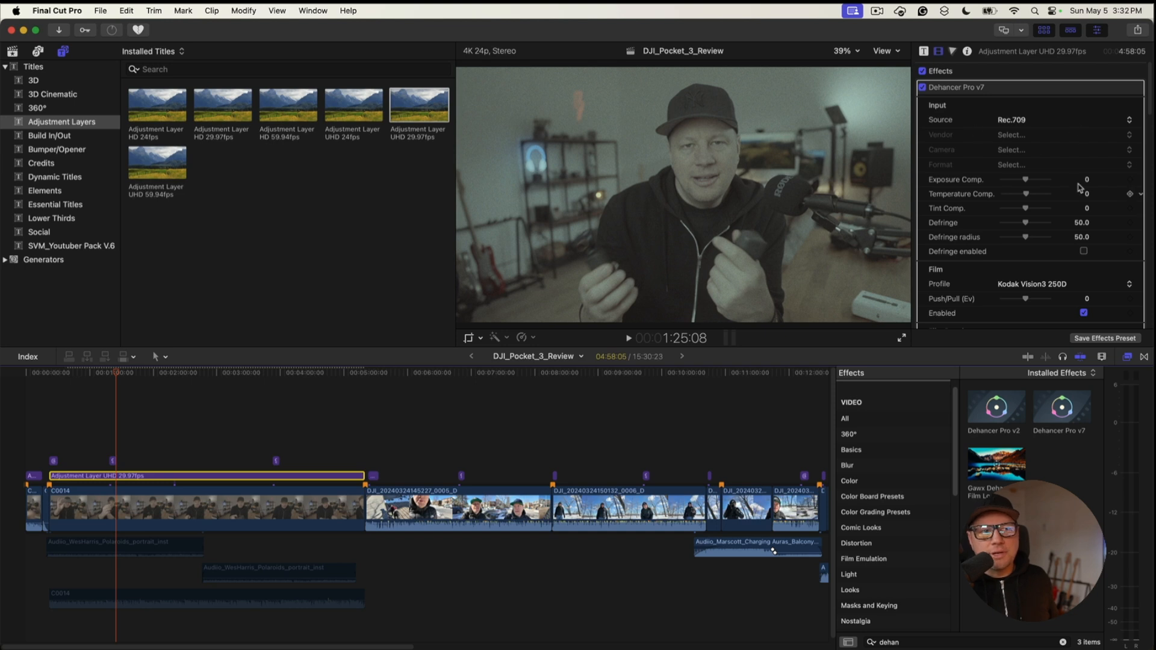
scroll(1076, 240, down, 10)
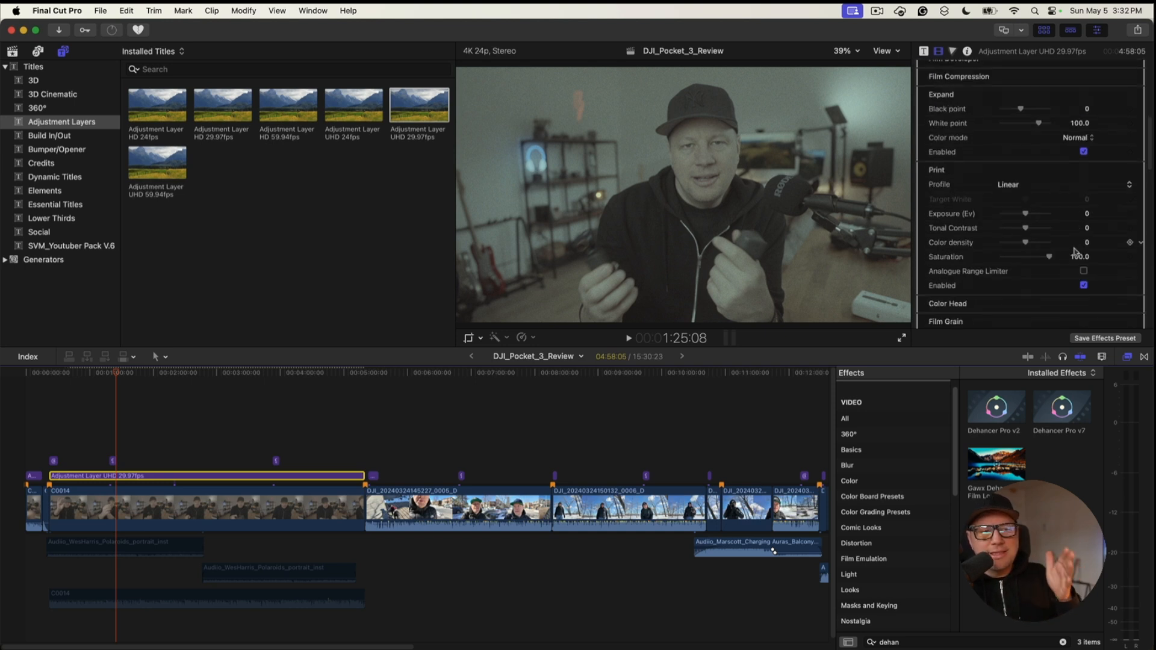
scroll(1075, 251, down, 12)
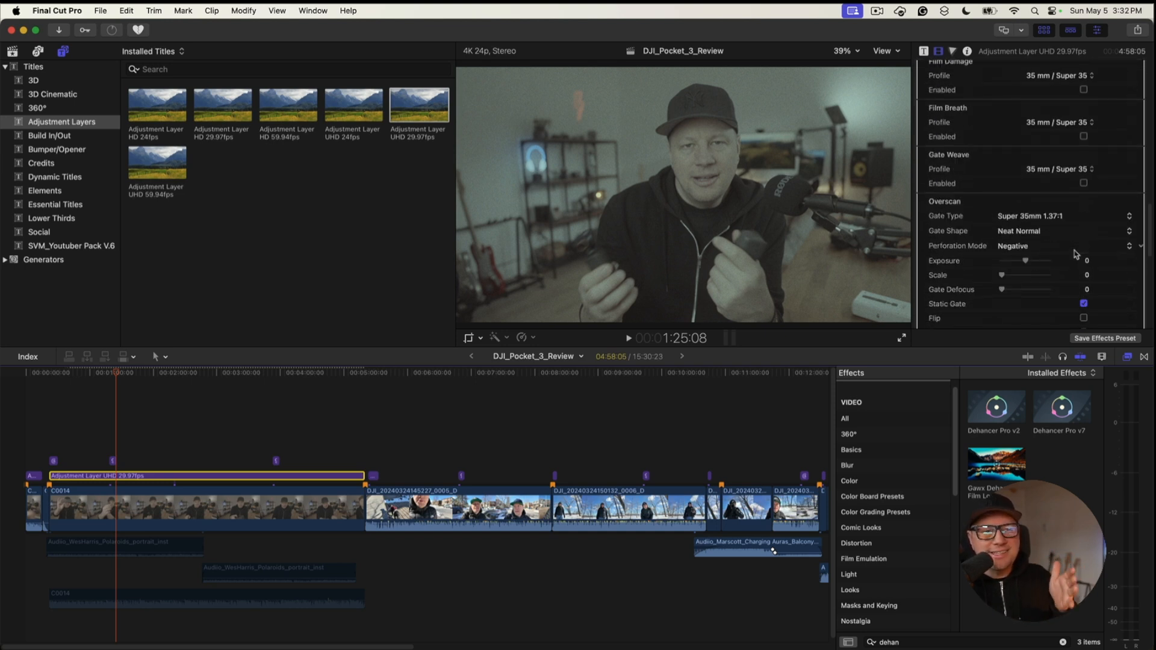
scroll(1076, 253, up, 20)
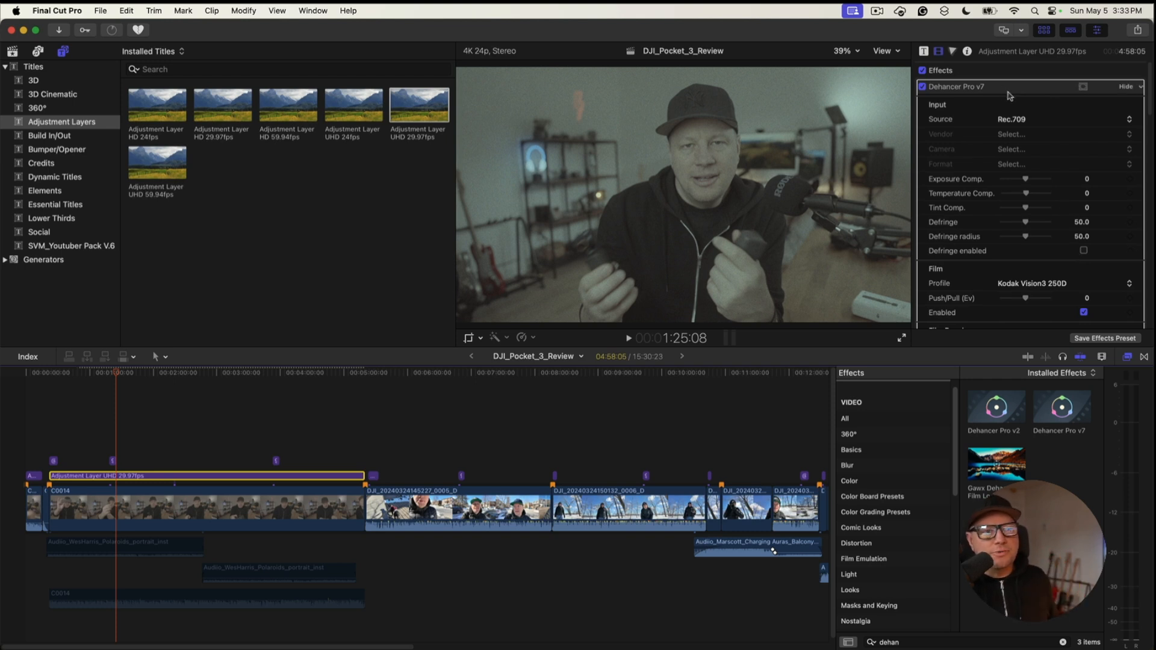
Step: Set the Dehancer input source to Choose Camera, with Sony as the vendor and ZV-E1 as the camera
click(1027, 120)
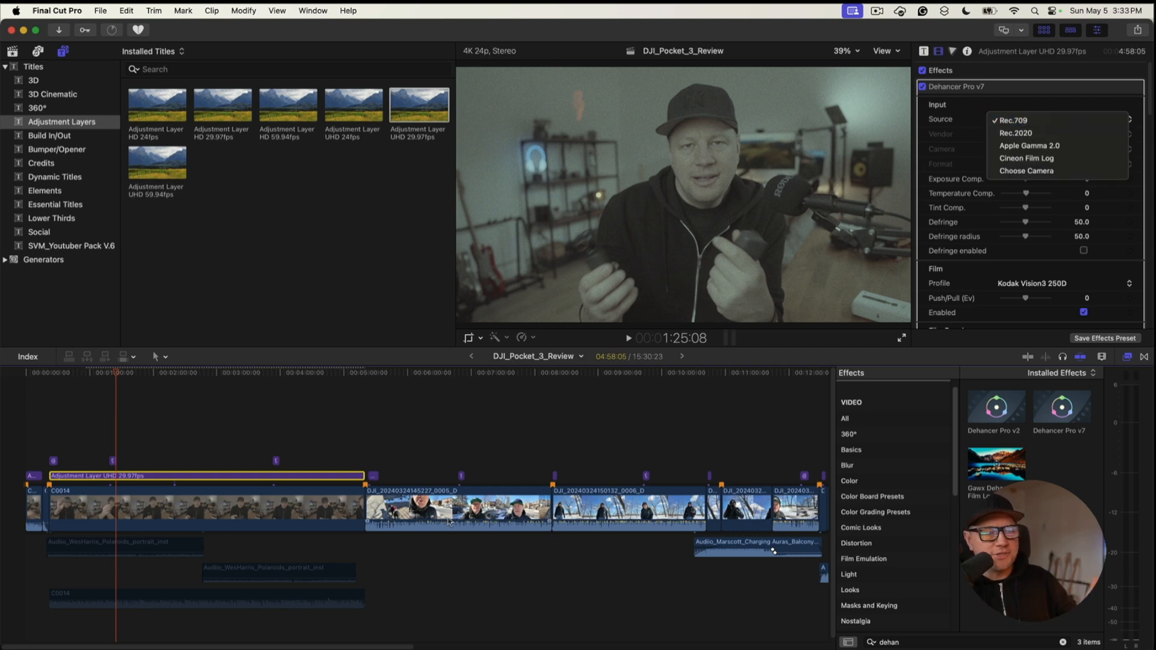
click(1088, 172)
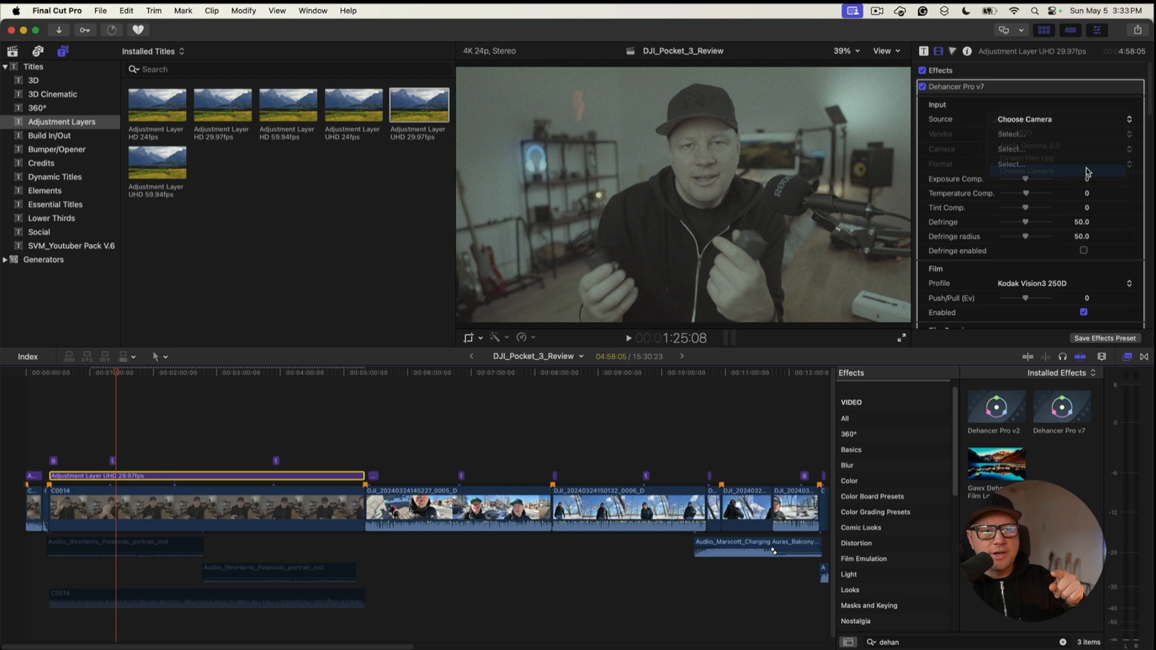
click(1029, 120)
click(1029, 121)
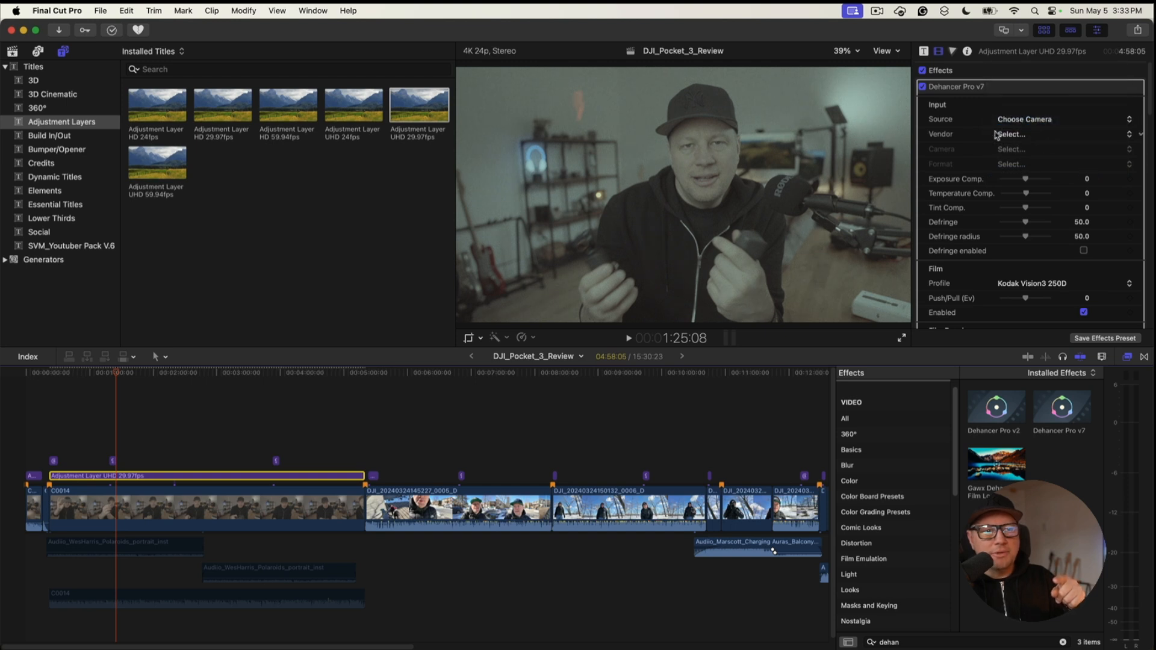
click(1014, 135)
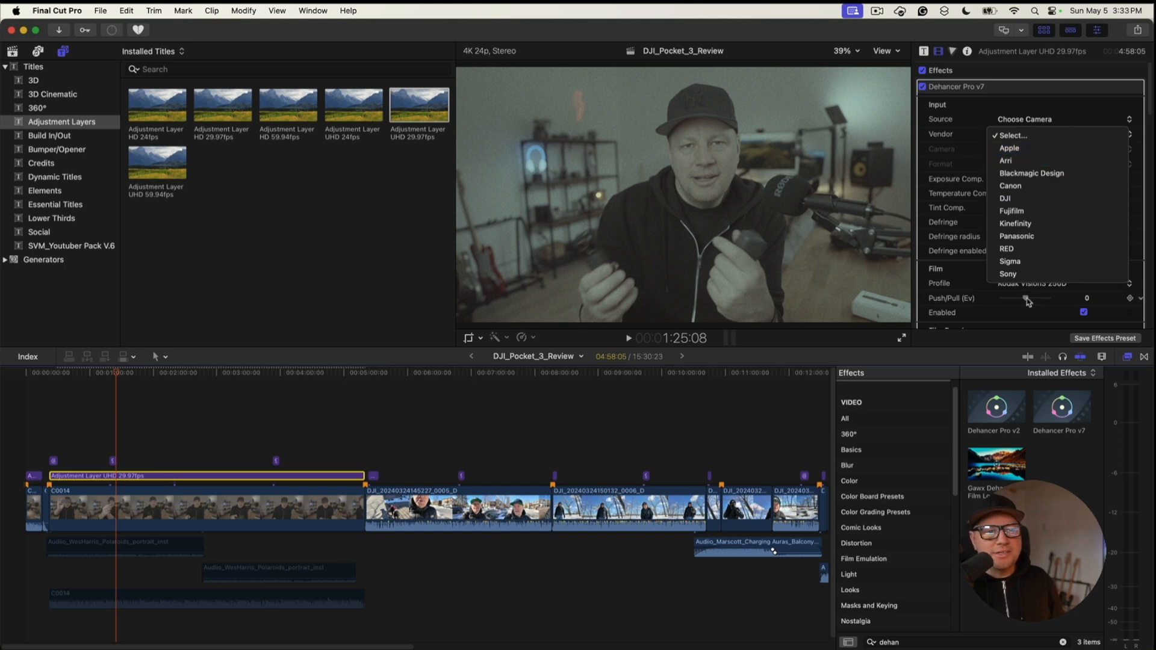
click(1030, 275)
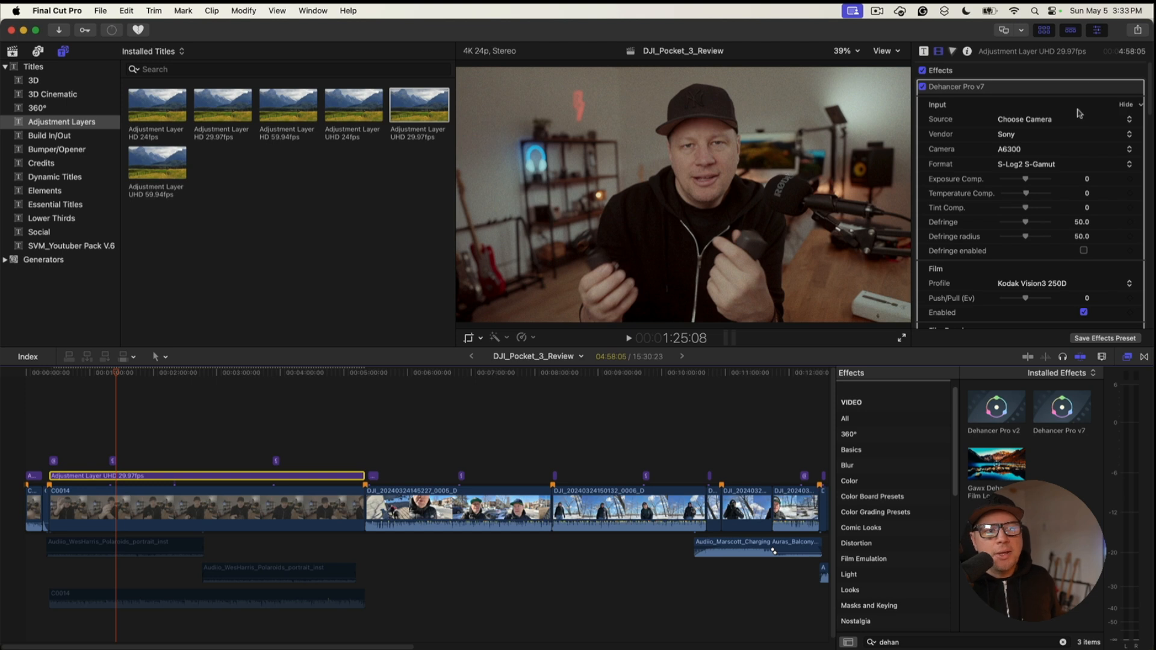
click(1037, 154)
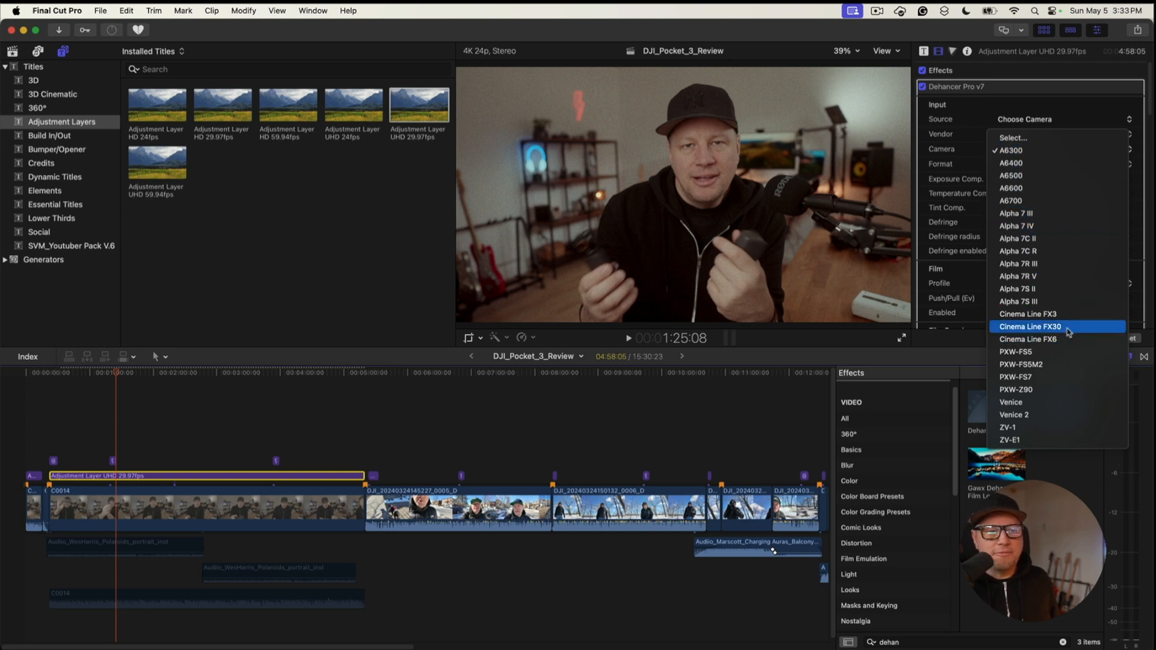
click(1069, 440)
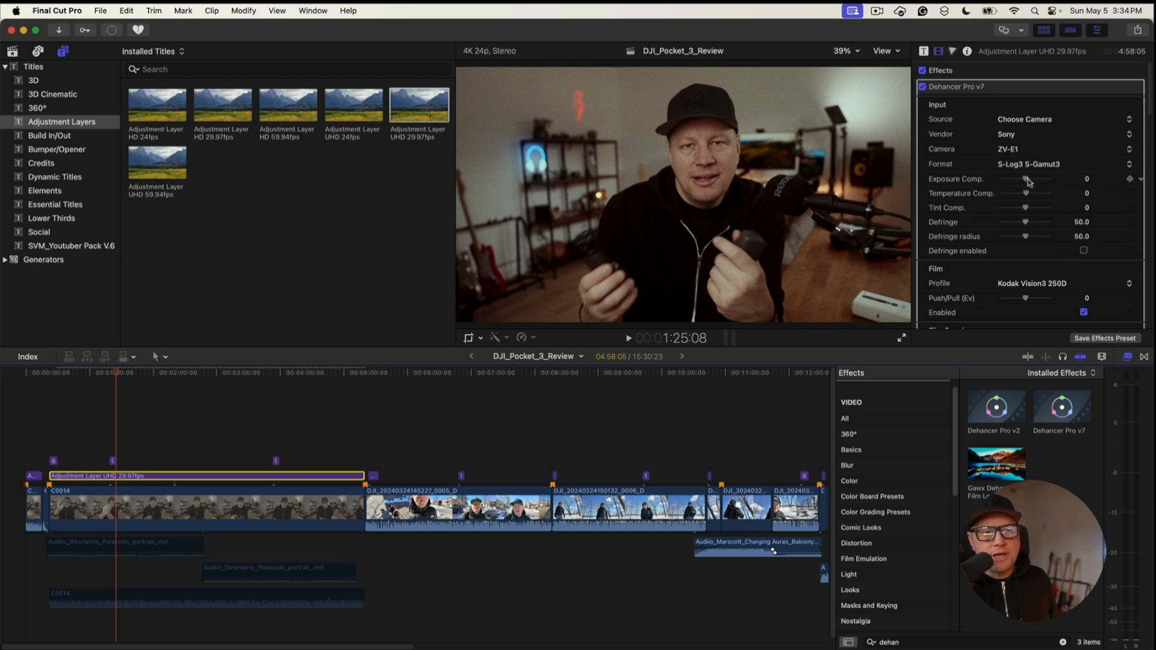
Step: Set the Dehancer input exposure compensation to 0.28
drag(1027, 179, 1028, 179)
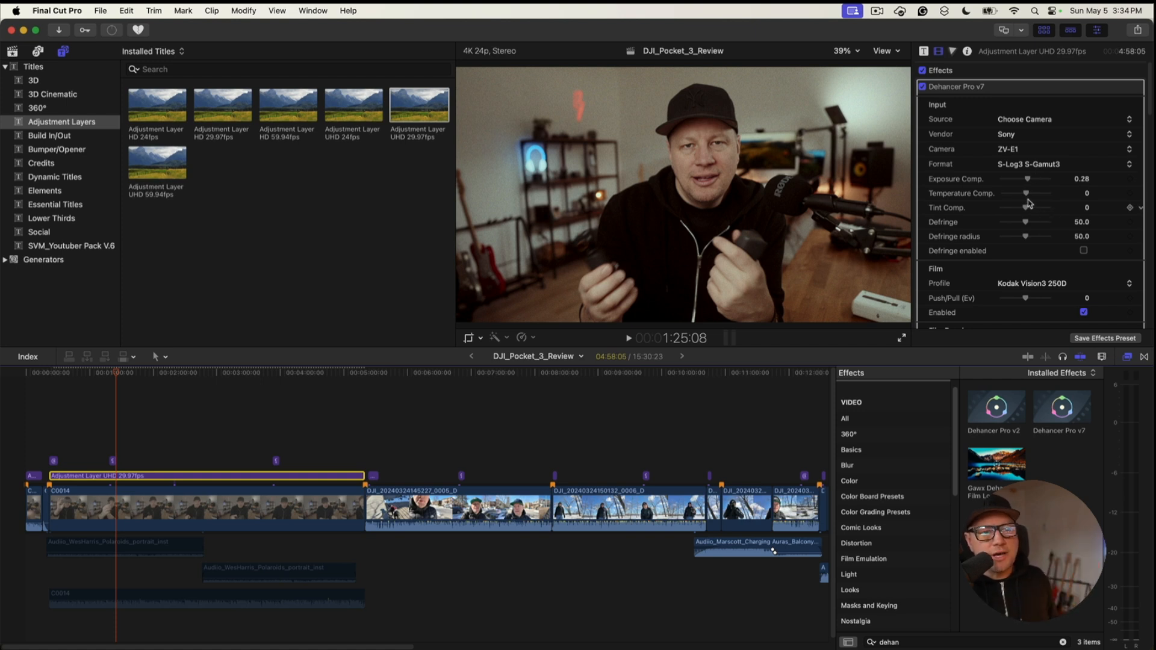
Step: Test a warmer input temperature compensation of about 55 and reset it to 0
drag(1026, 194, 1042, 197)
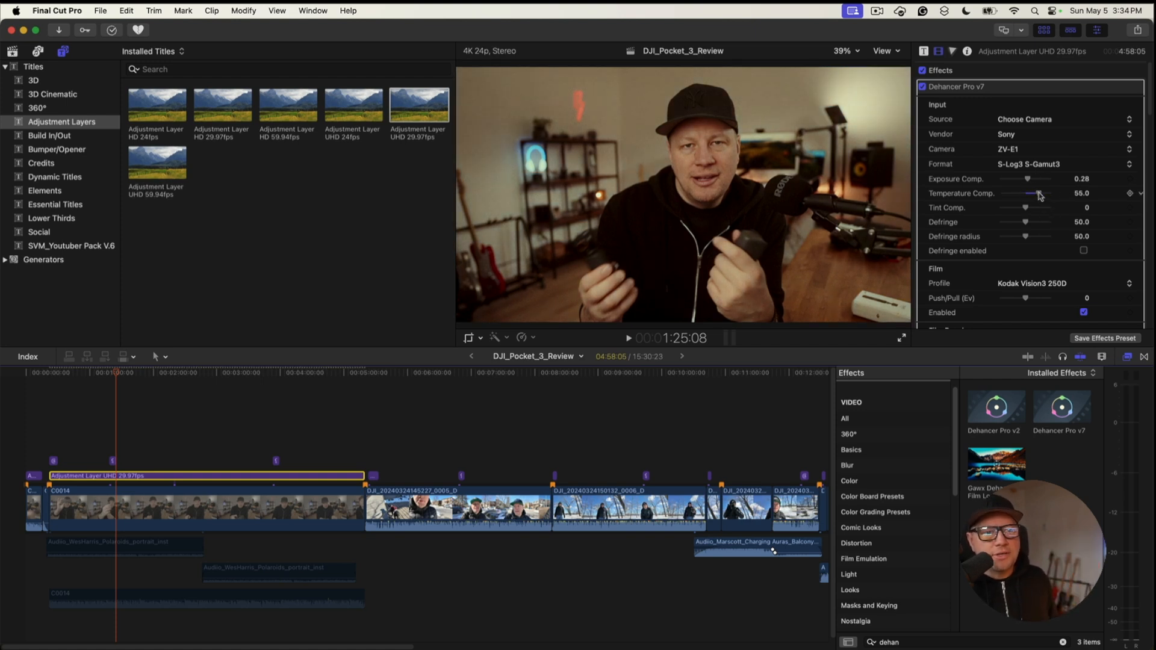
click(1082, 197)
text(0)
key(Return)
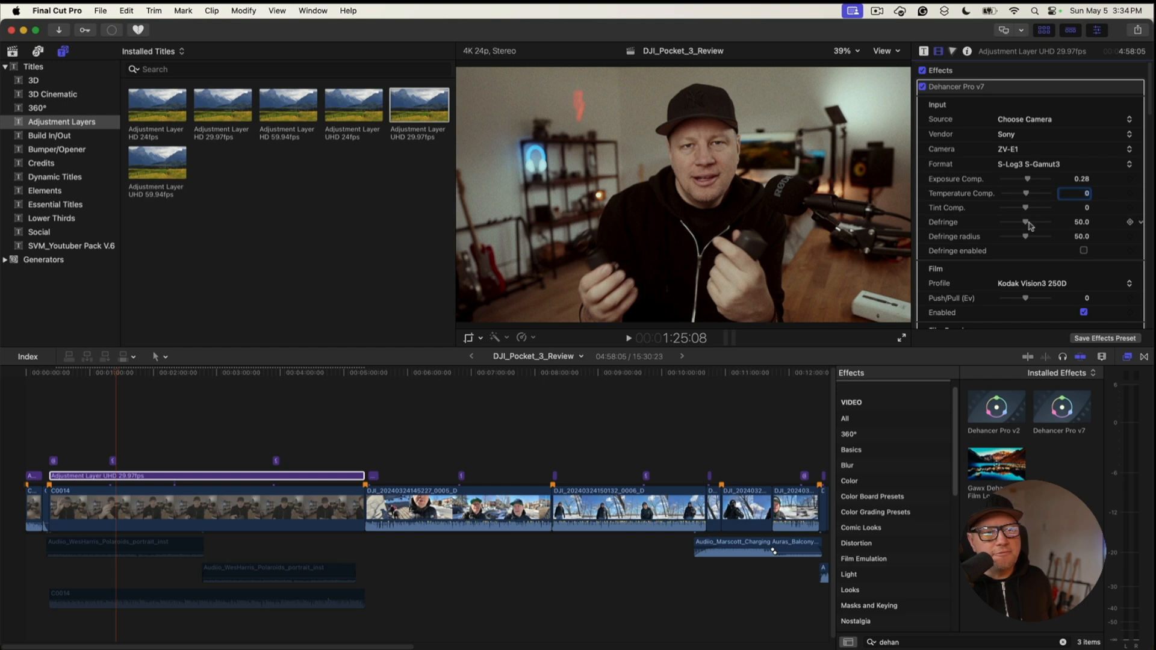
Step: Nudge the input Defringe amount slightly upward and restore it to 50
mouse_move(1026, 223)
mouse_down()
mouse_move(1055, 224)
mouse_move(1017, 224)
mouse_move(1049, 225)
mouse_move(1019, 224)
mouse_move(1031, 224)
mouse_up()
text(50)
key(Return)
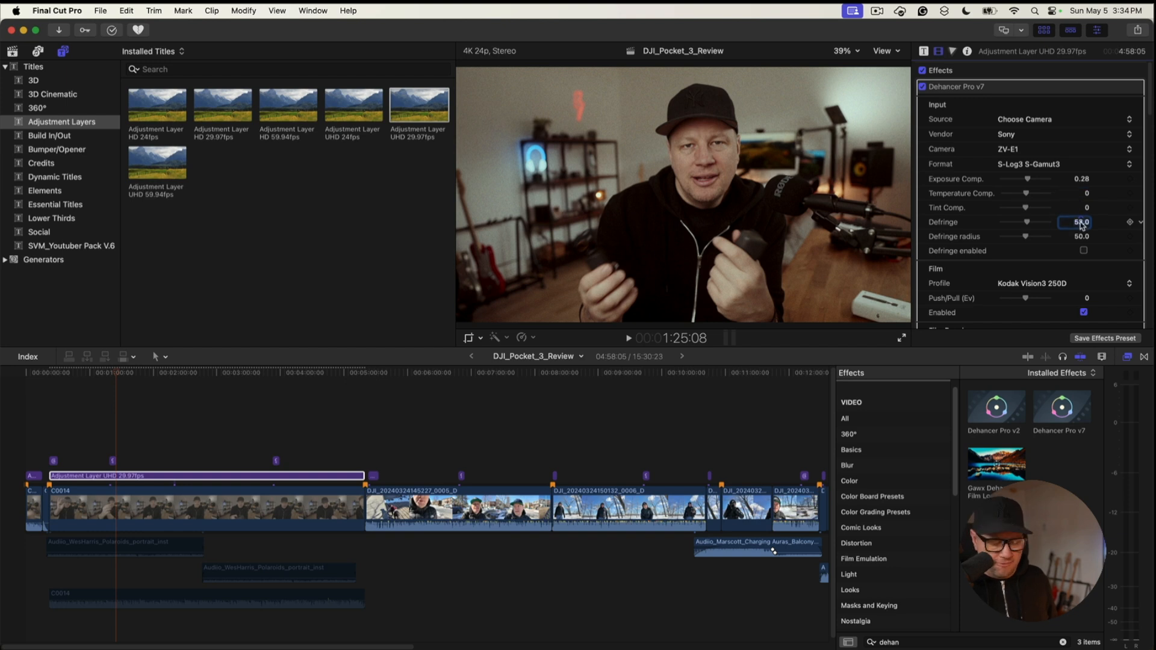
Step: Test defringing with an amount of 0 and a radius of 87, turn it off and restore both values to 50
scroll(1050, 259, down, 1)
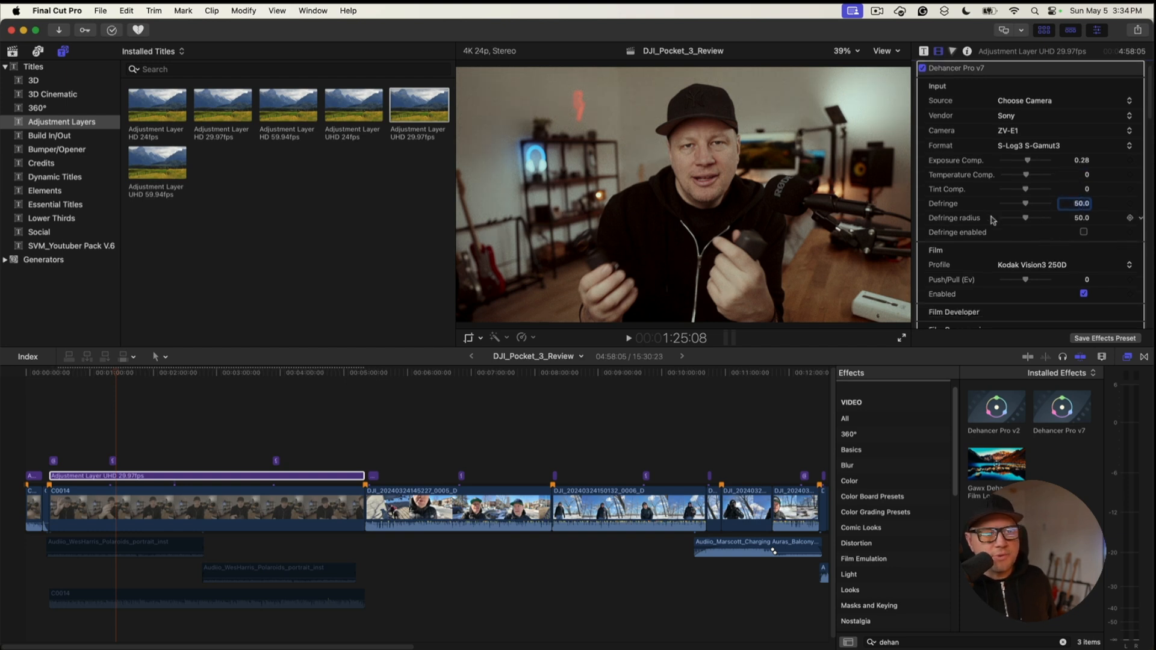
click(1084, 231)
drag(1026, 203, 1053, 204)
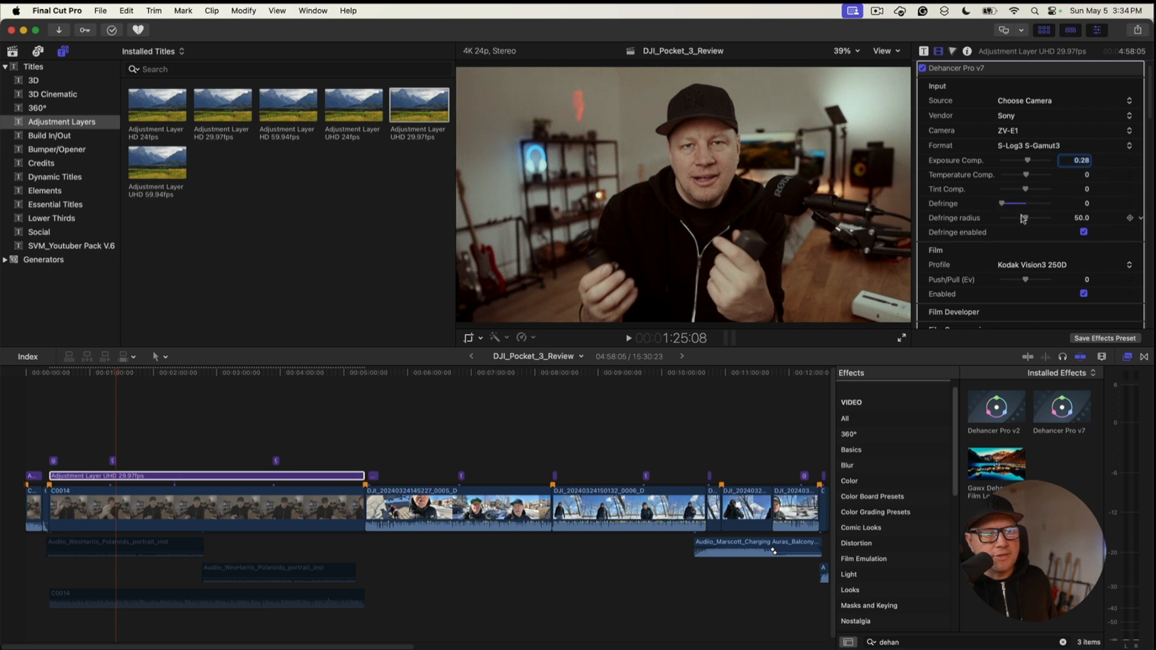
drag(1001, 219, 1044, 222)
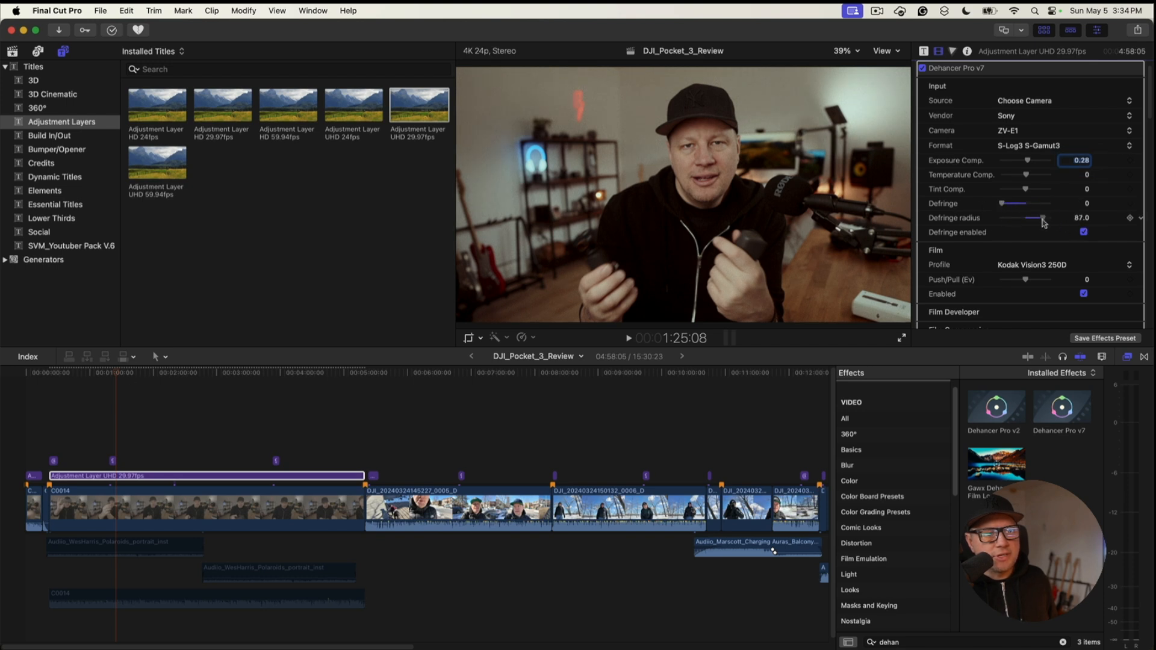
click(1074, 223)
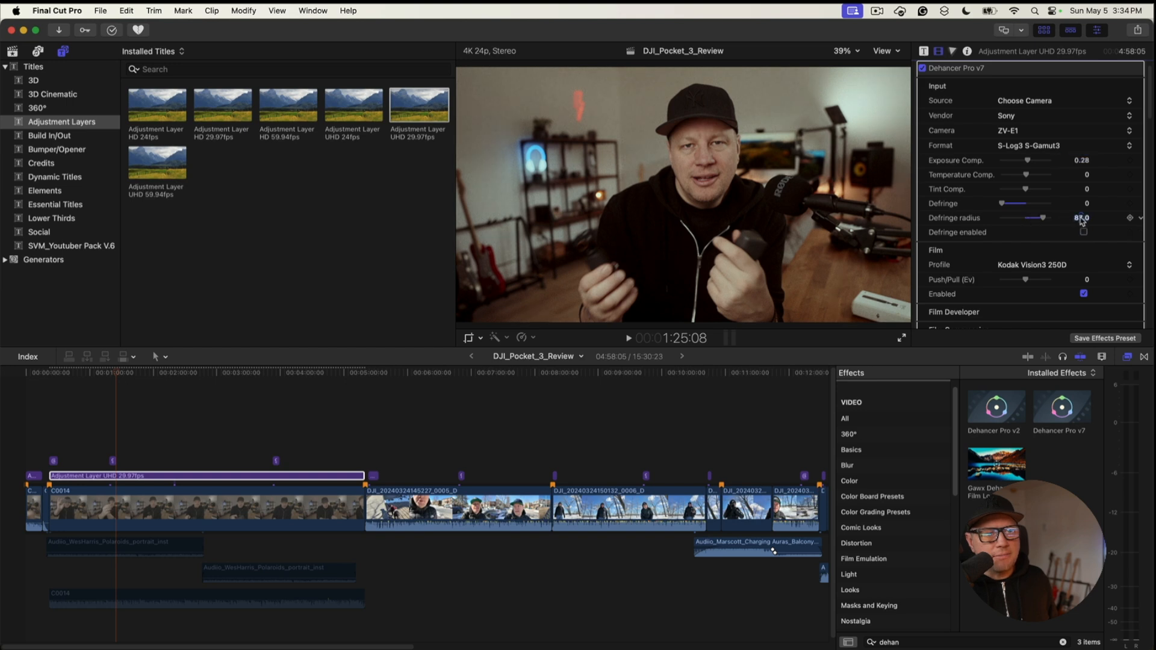
text(50)
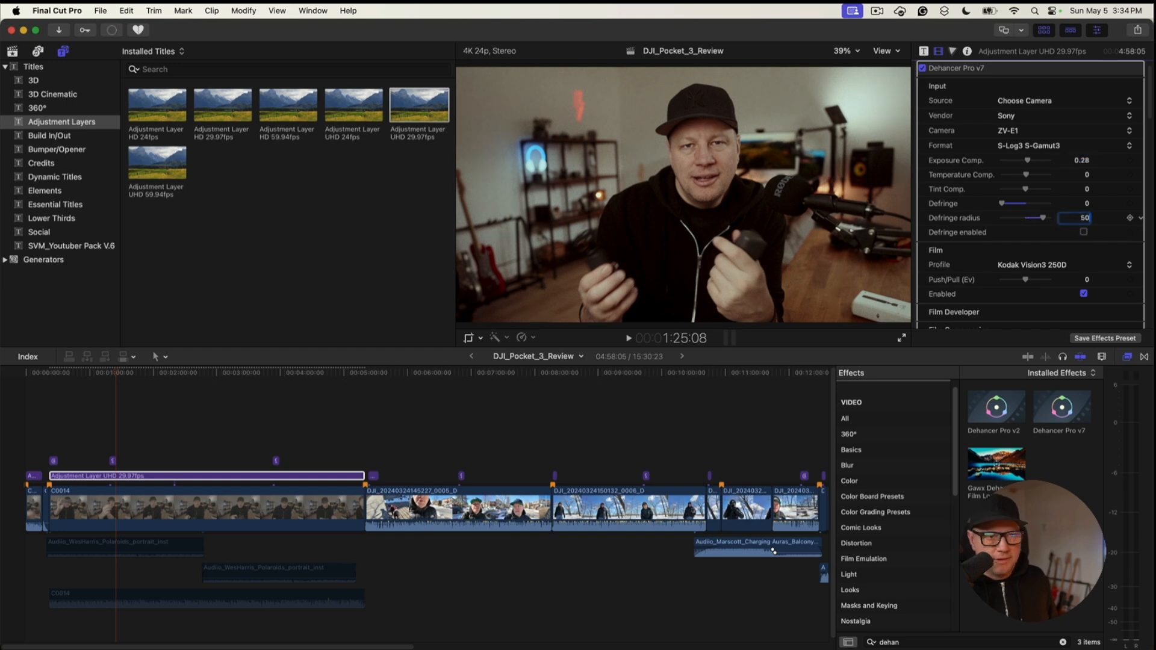
click(1072, 205)
text(50)
key(Return)
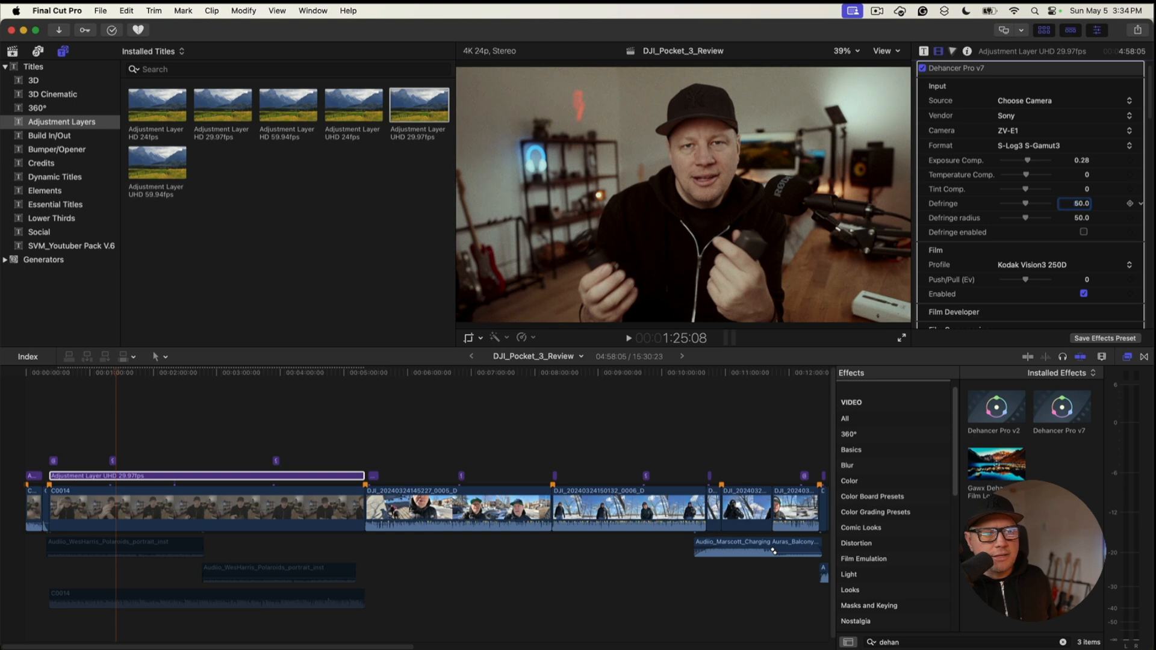
Step: Browse the Dehancer film profiles and try the black-and-white Ilford XP2 Super 400 and Ilford HP5 Plus 400 stocks
scroll(1084, 223, down, 3)
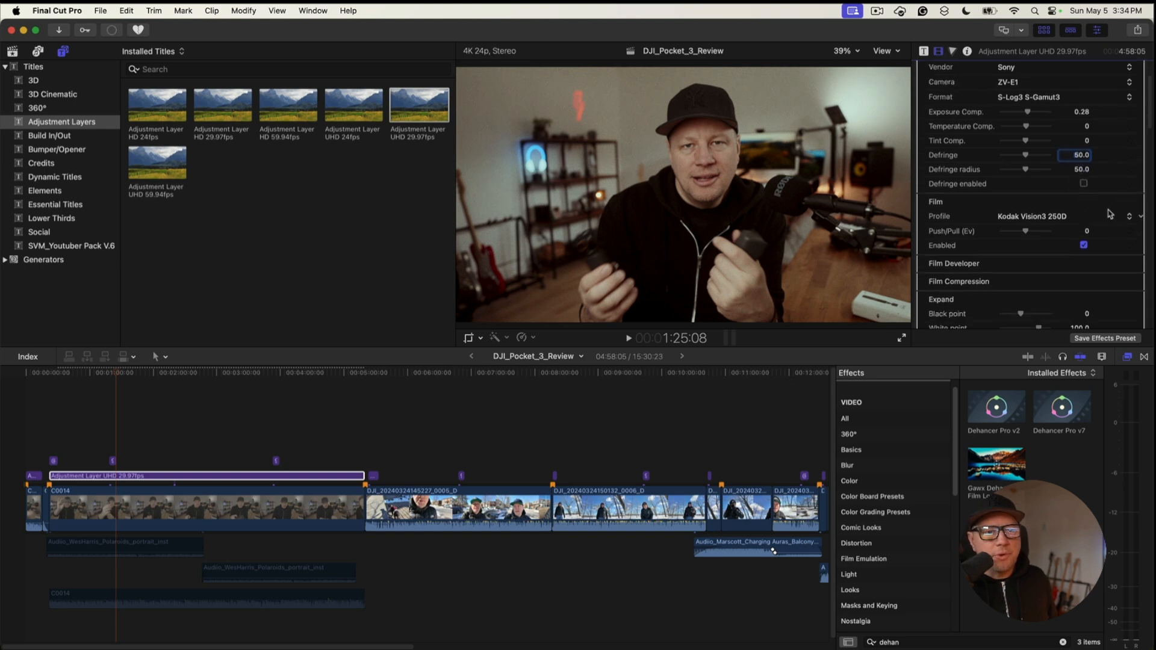
scroll(1045, 218, down, 2)
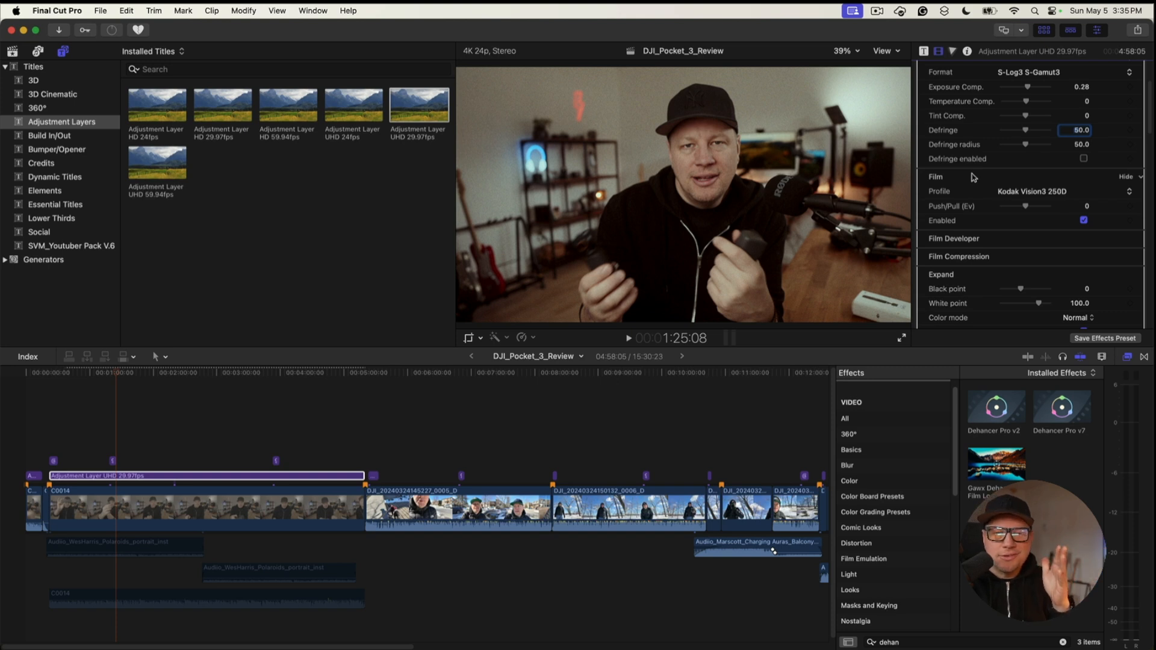
click(1061, 189)
click(1060, 190)
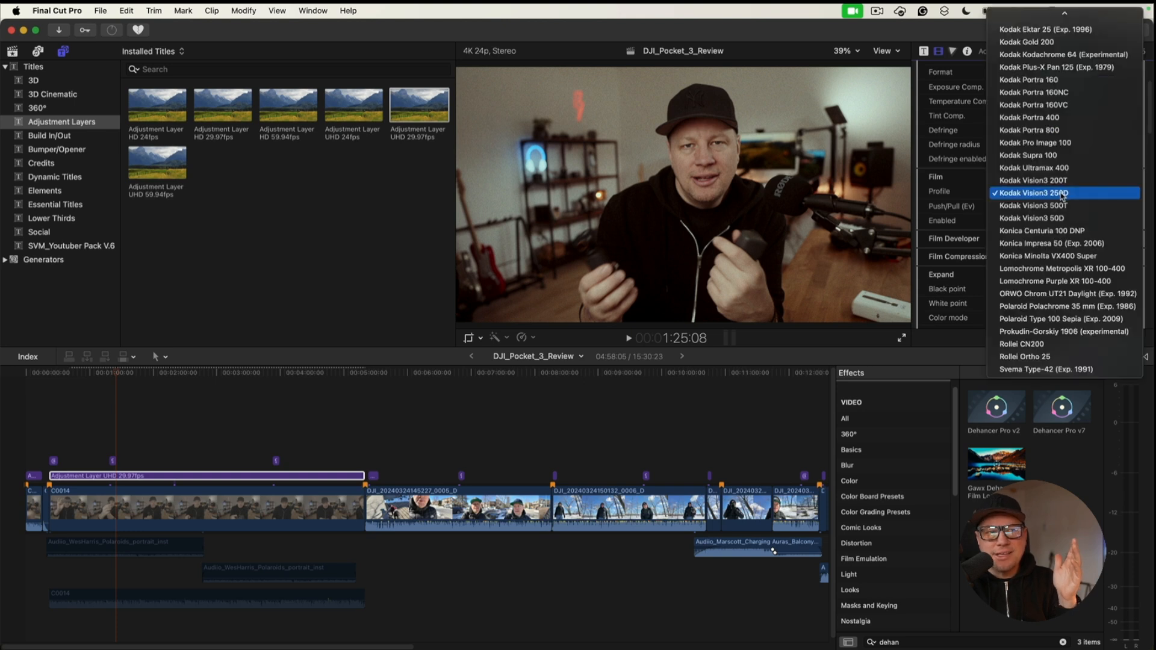
scroll(1061, 195, up, 10)
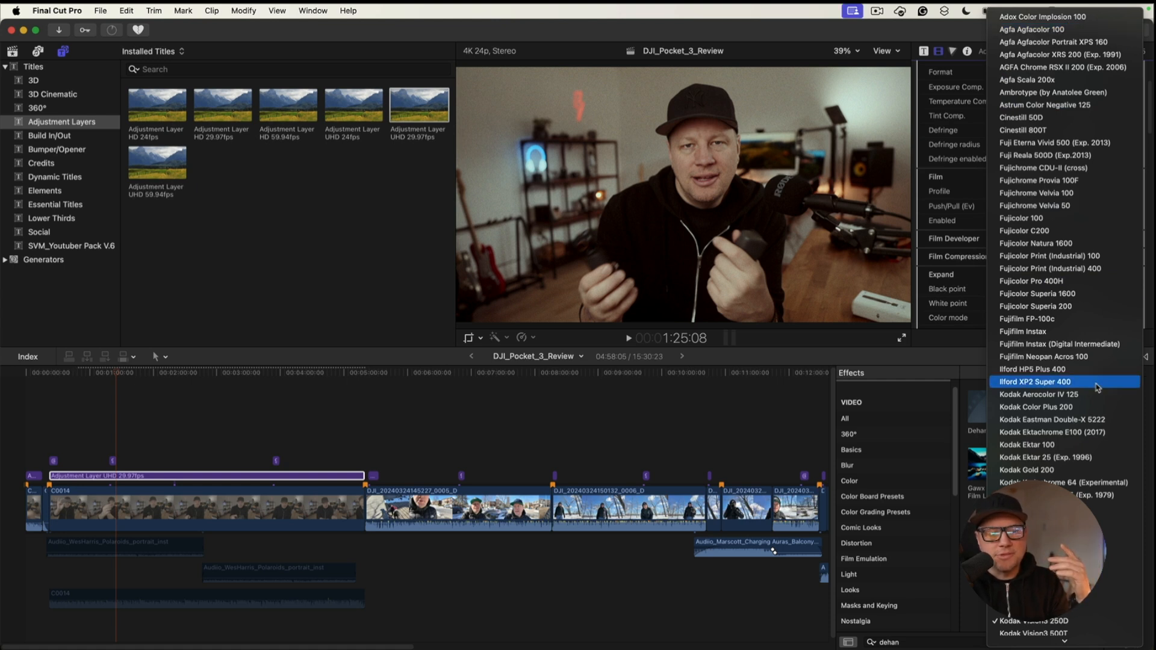
scroll(1086, 428, down, 5)
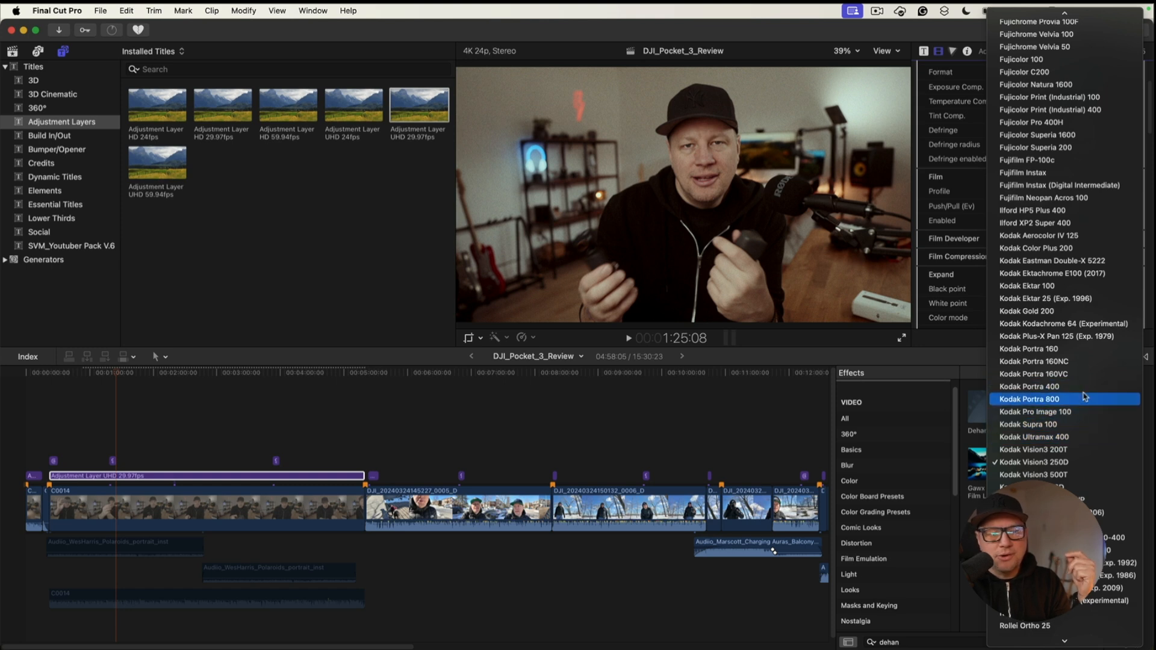
scroll(1075, 353, up, 1)
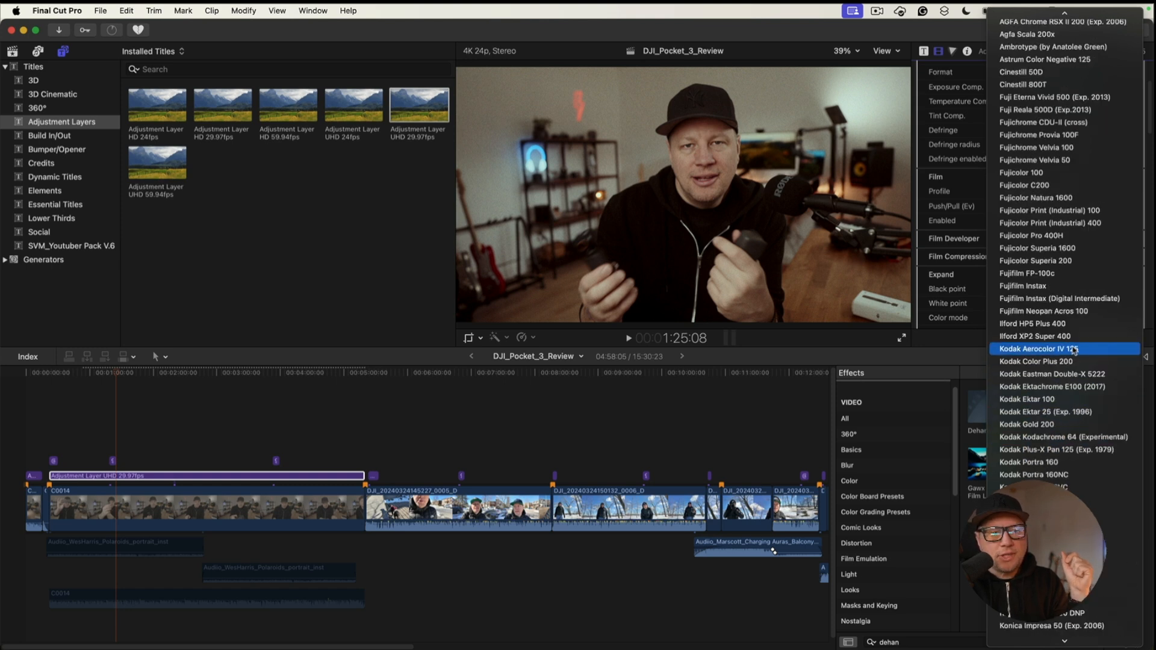
scroll(1081, 361, up, 5)
click(1092, 375)
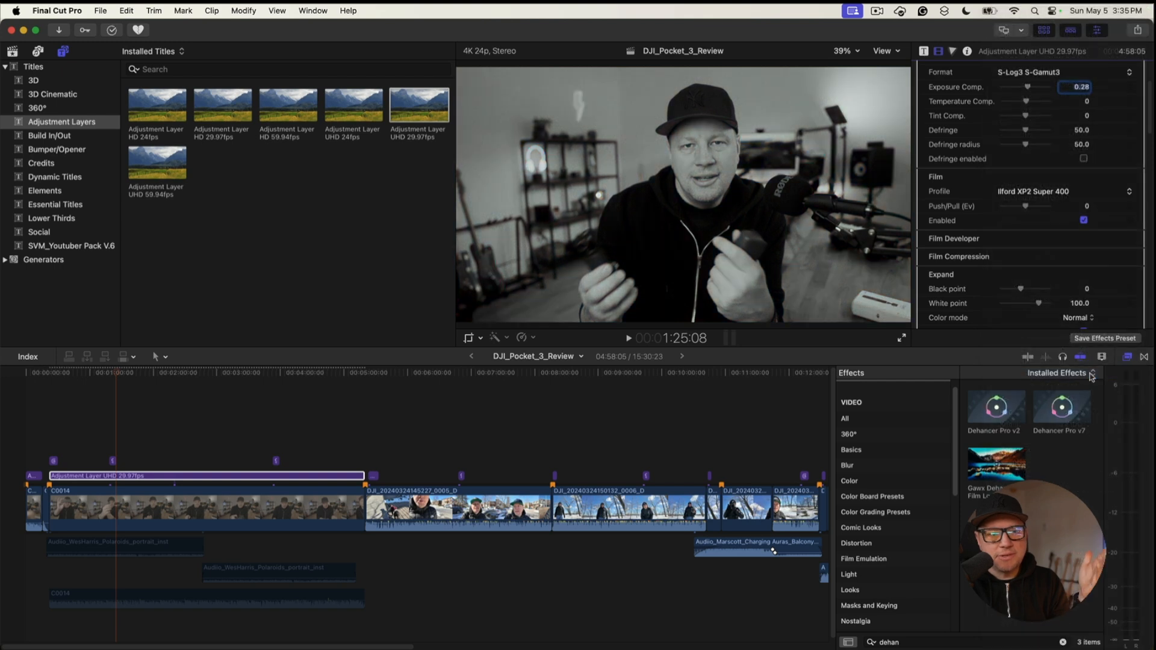
click(1067, 192)
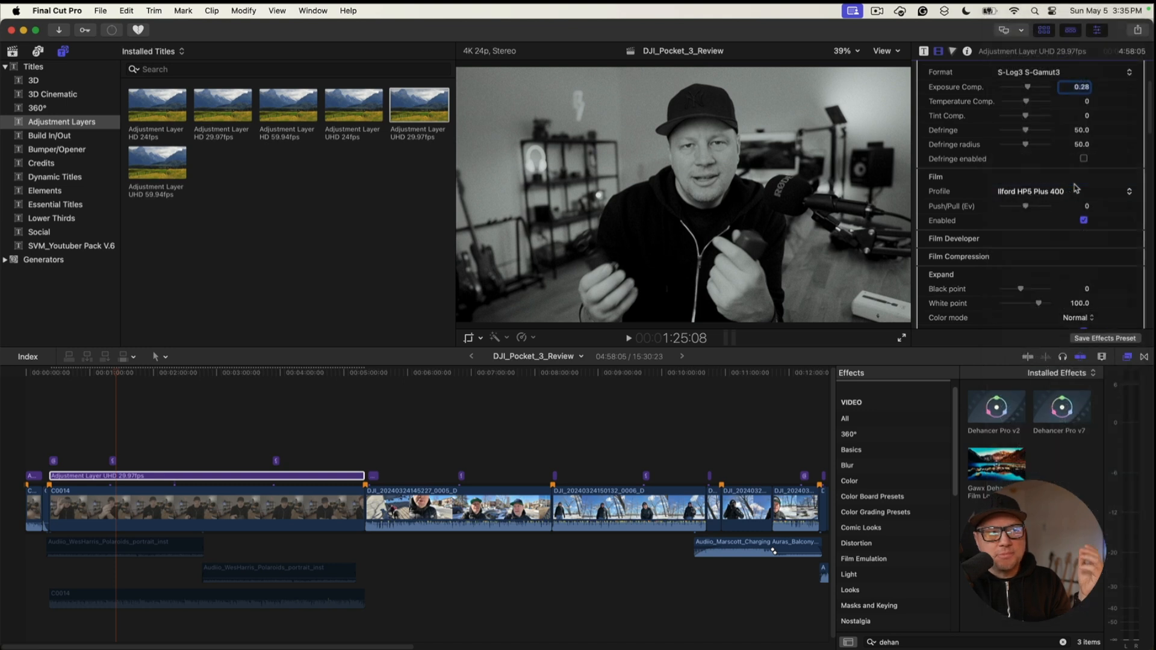
click(1074, 181)
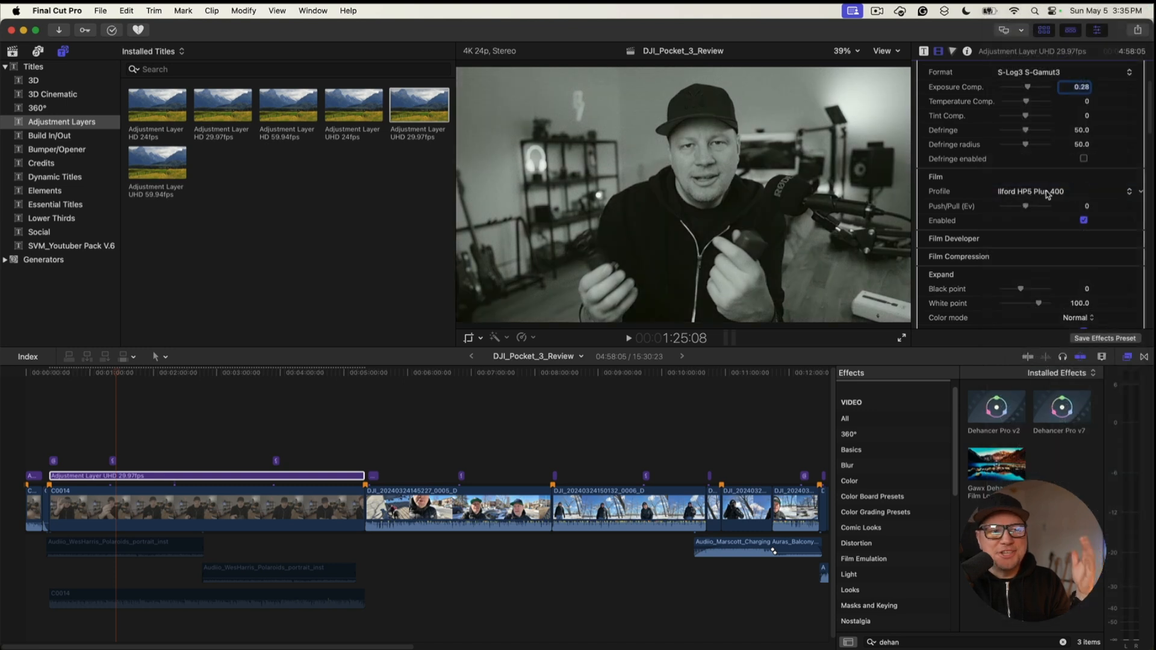
Step: Set the film profile to Kodak Ektar 100 and compare the image with the film emulation off and on
click(1048, 193)
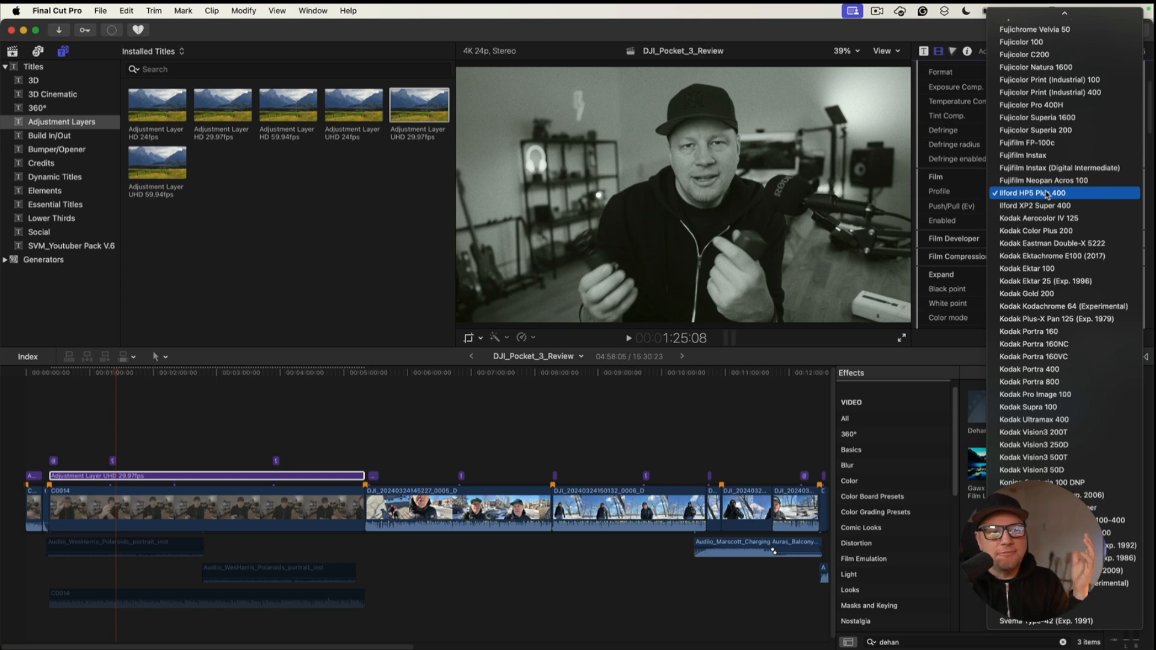
click(1070, 268)
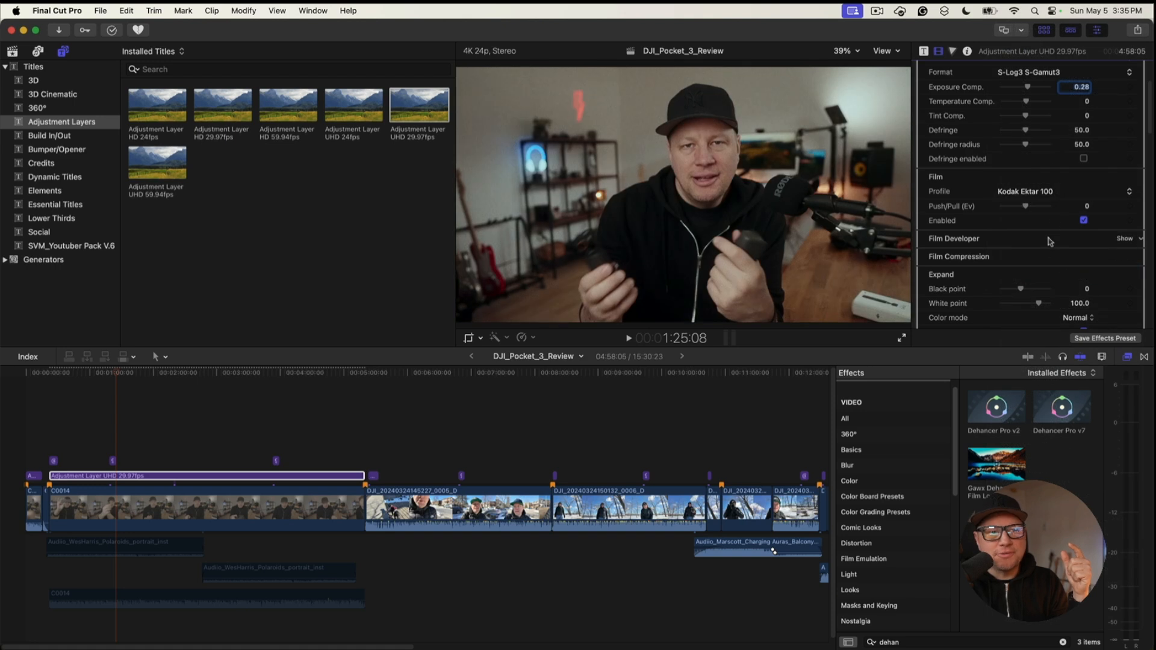
click(1084, 221)
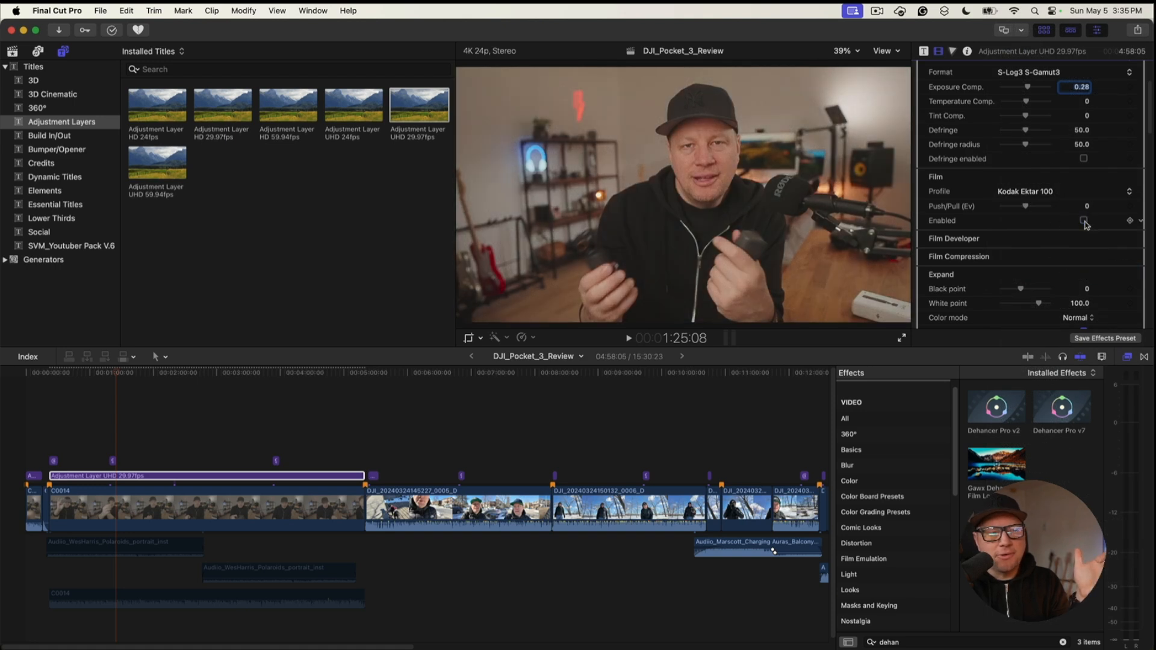
click(1084, 221)
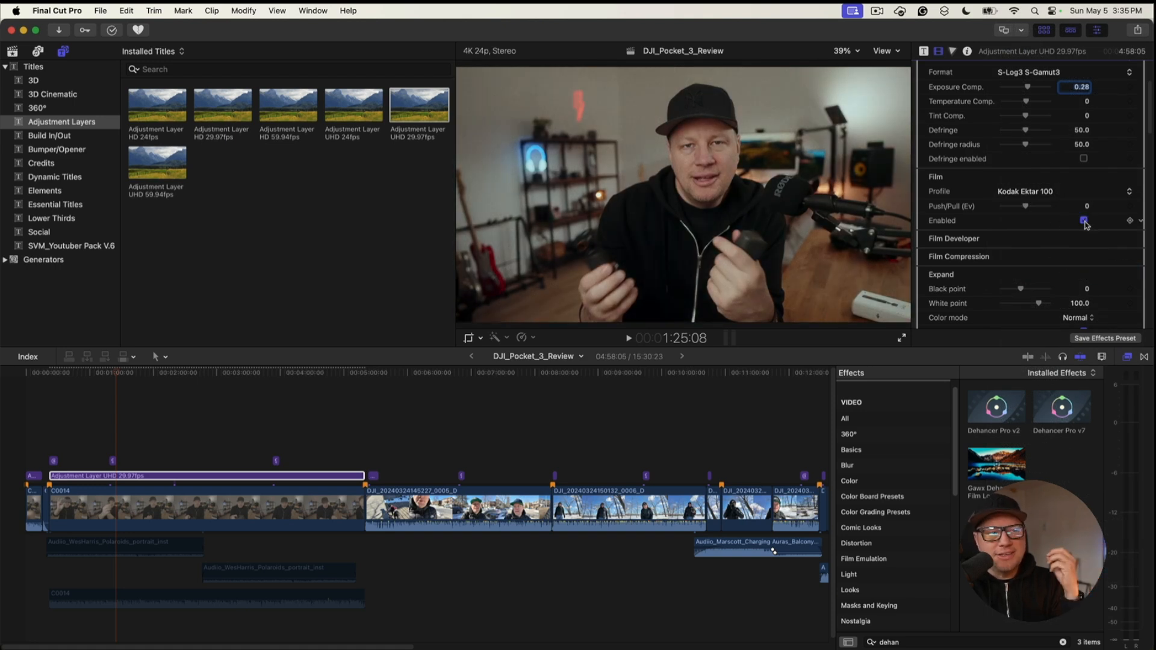
click(1085, 221)
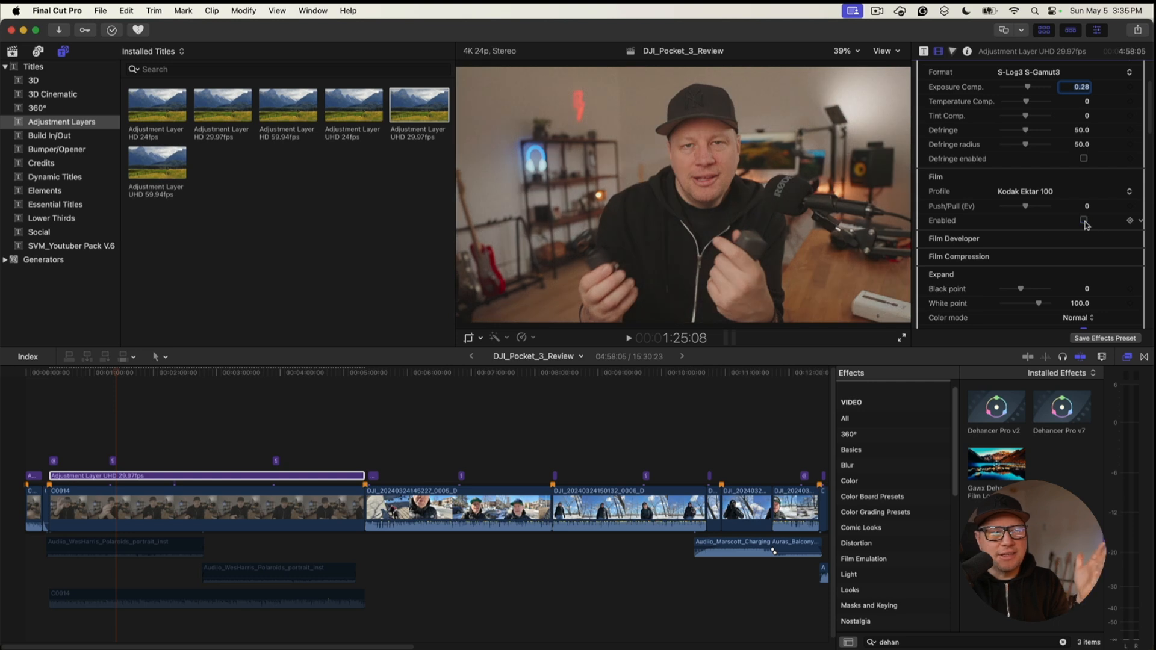
click(1084, 221)
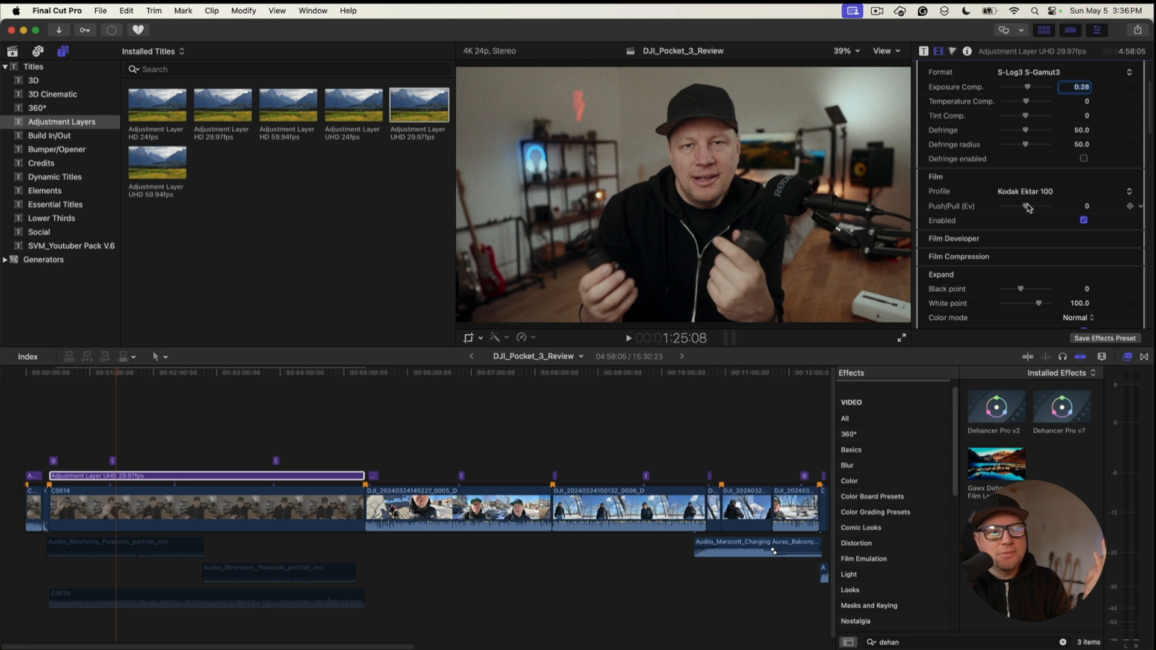
Step: Test a film Push/Pull value of about 0.43 Ev and reset it to 0
mouse_move(1028, 207)
mouse_down()
mouse_move(988, 205)
mouse_move(1038, 209)
mouse_move(1029, 208)
mouse_up()
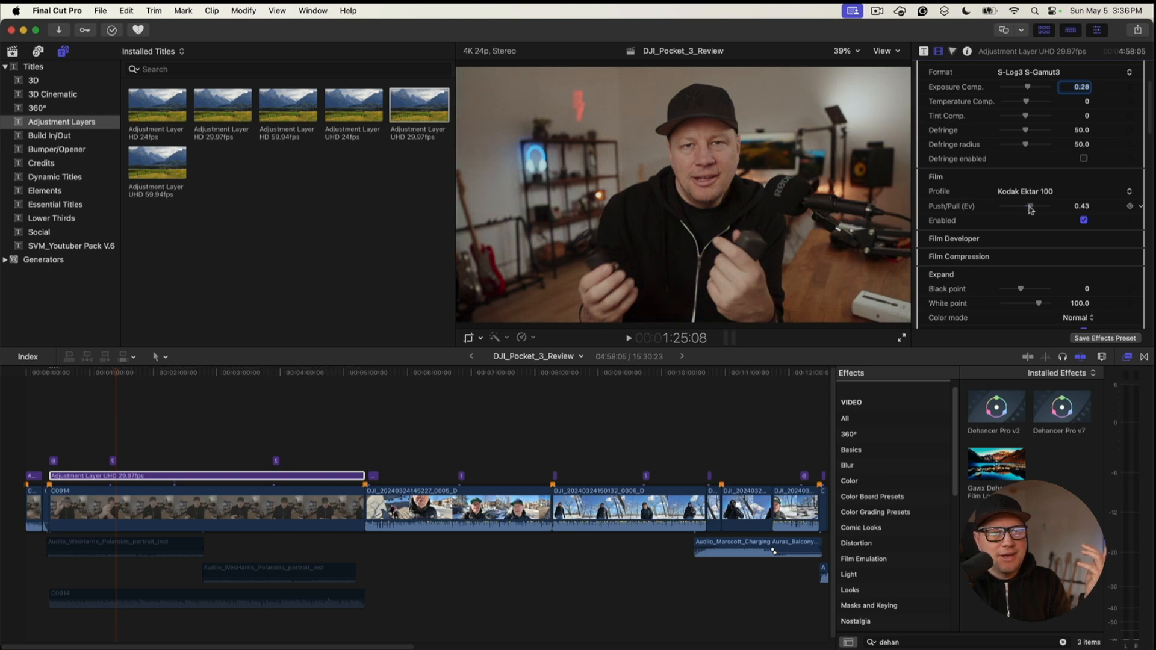
click(1082, 206)
text(0)
key(Return)
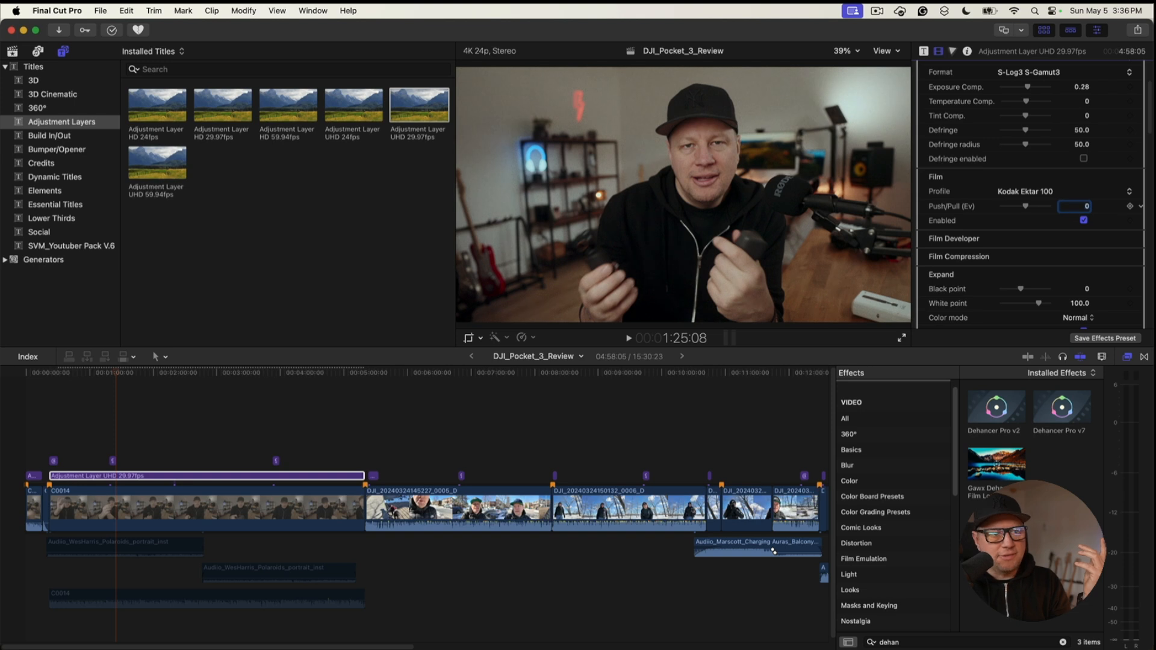
Step: Set the film Push/Pull to -0.25 Ev and compare the image with the film emulation off and on
drag(1026, 207, 1024, 209)
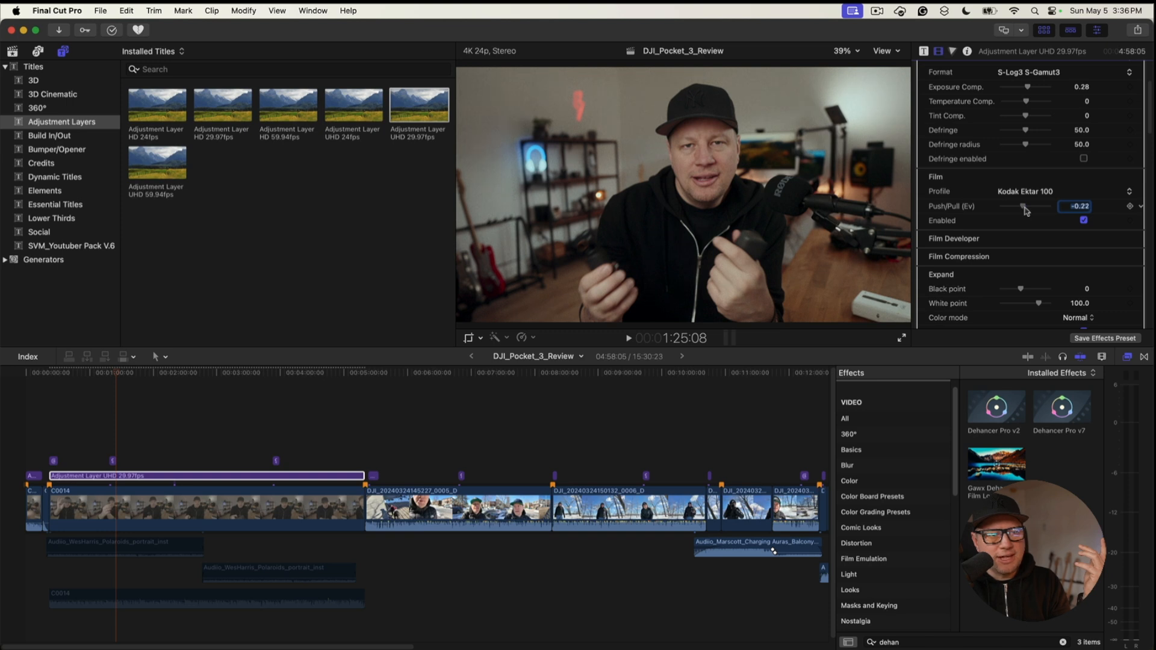
drag(1026, 210, 1024, 209)
click(1084, 221)
click(1084, 221)
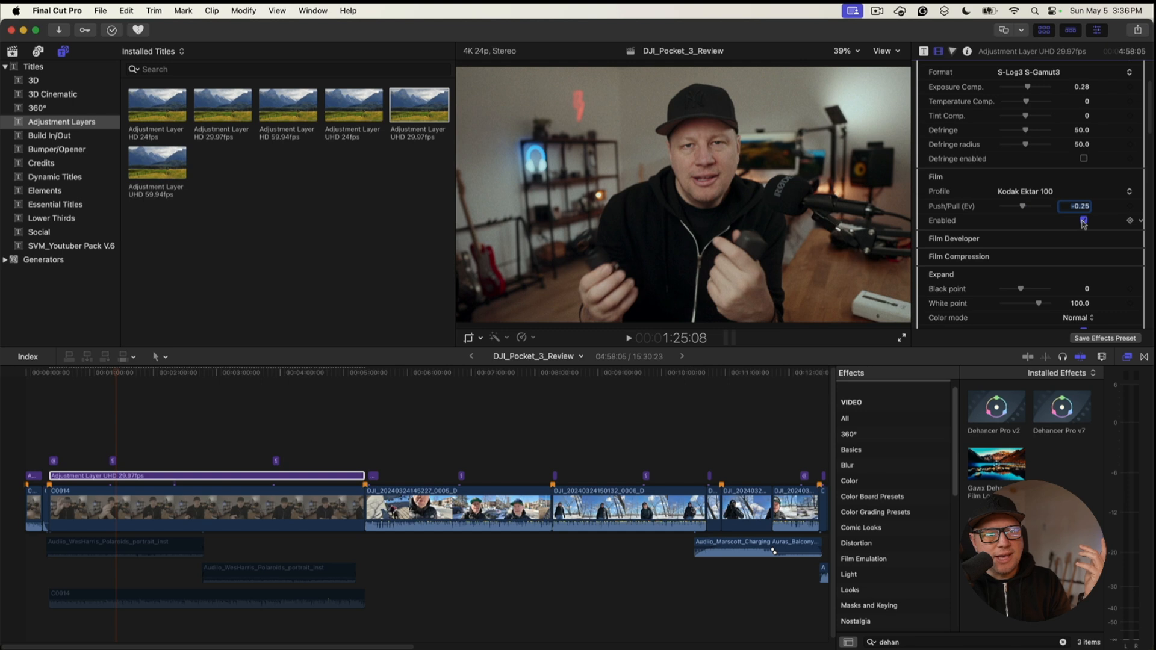
Step: Expand the Film Developer settings and enable the film developer
scroll(1078, 193, up, 3)
scroll(1078, 193, down, 3)
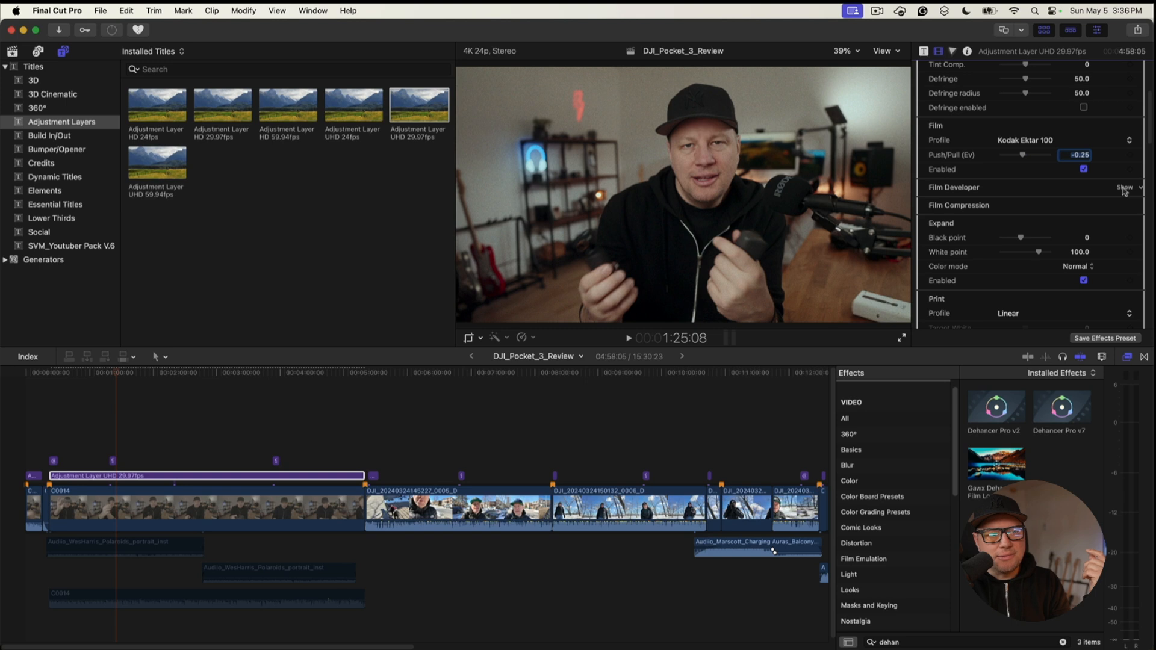
click(1124, 188)
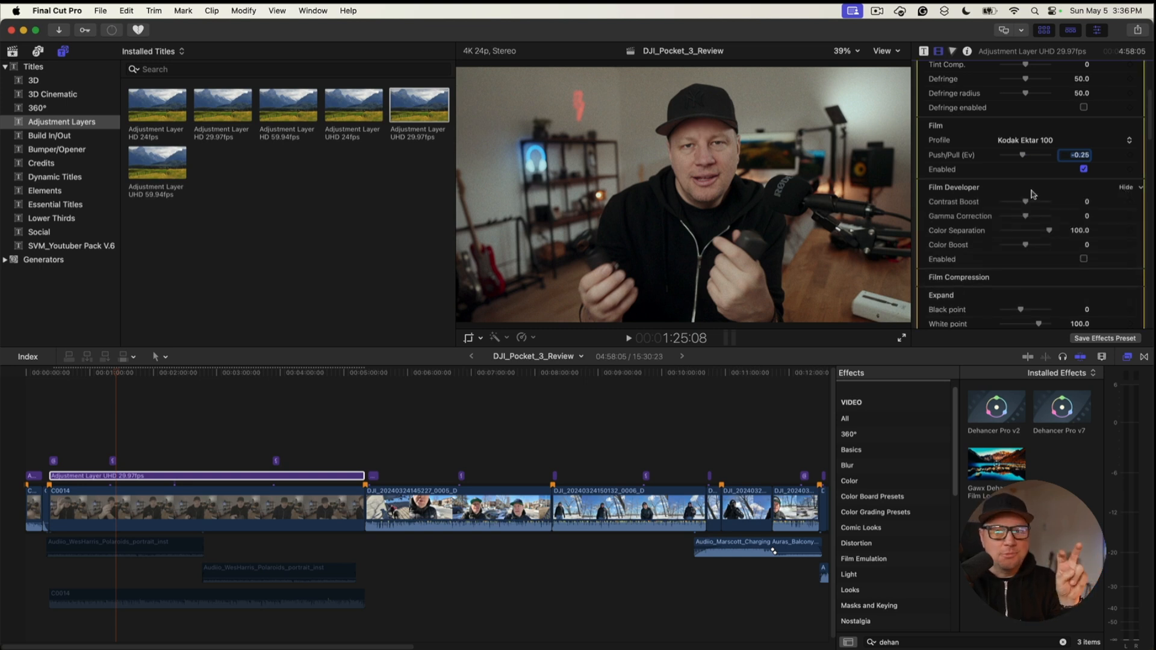
click(1084, 259)
Step: Test negative Film Developer Contrast Boost values from about -66 to -29 and reset the boost to 0
mouse_move(1028, 203)
mouse_down()
mouse_move(1045, 205)
mouse_move(988, 211)
mouse_move(1019, 206)
mouse_up()
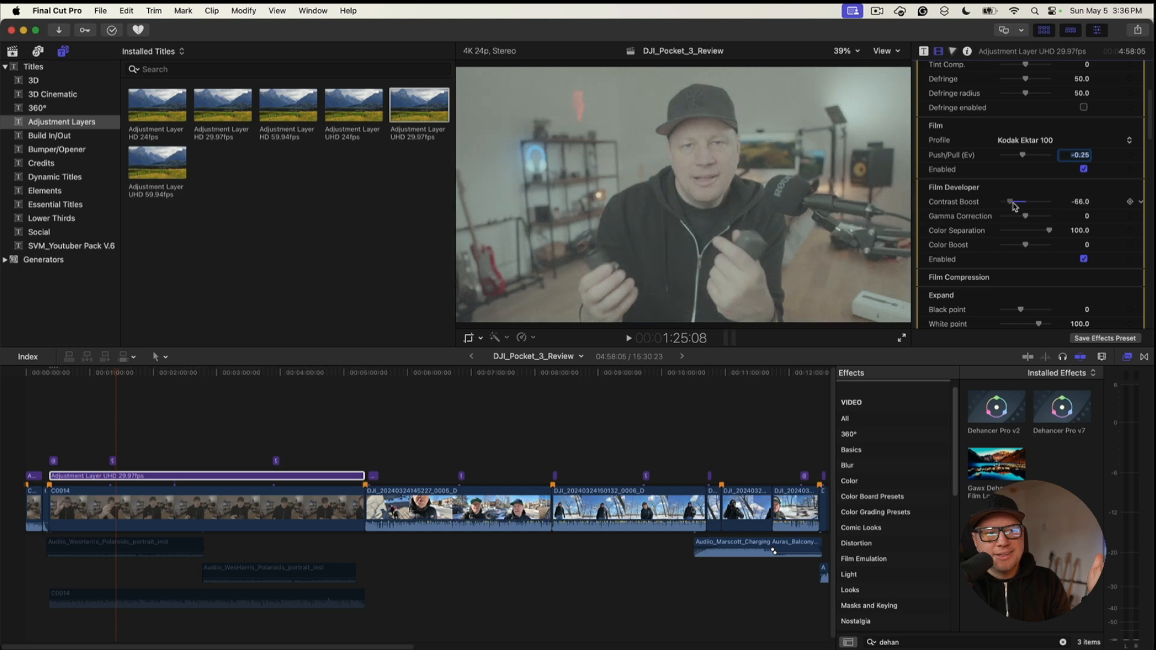
click(1077, 202)
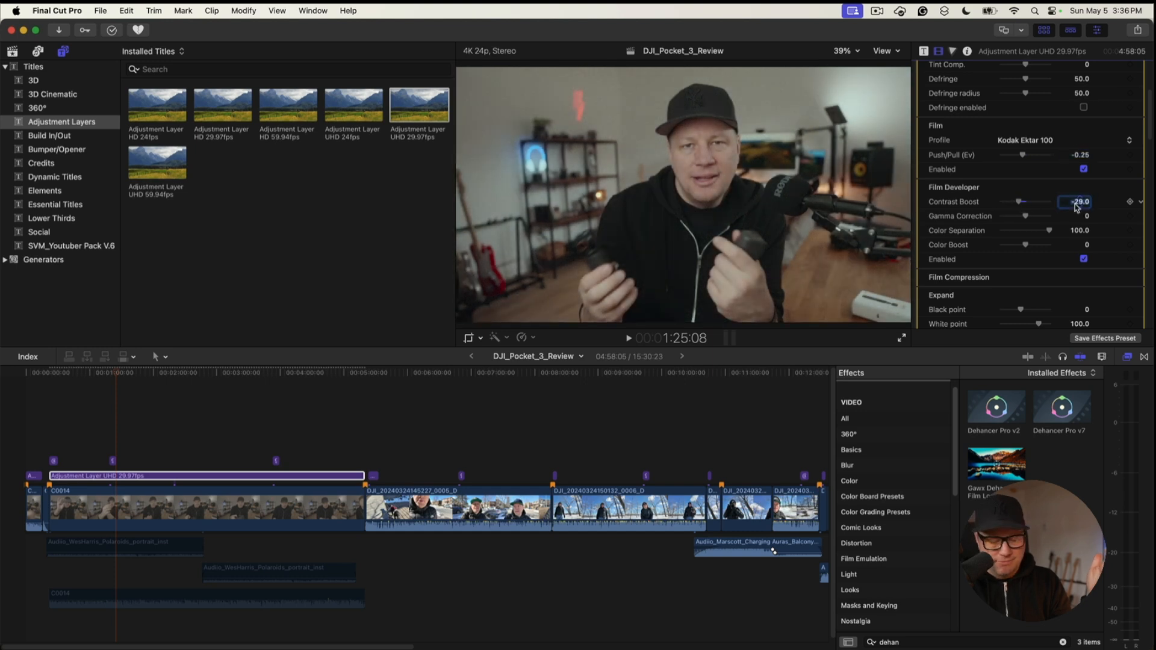
text(0)
key(Return)
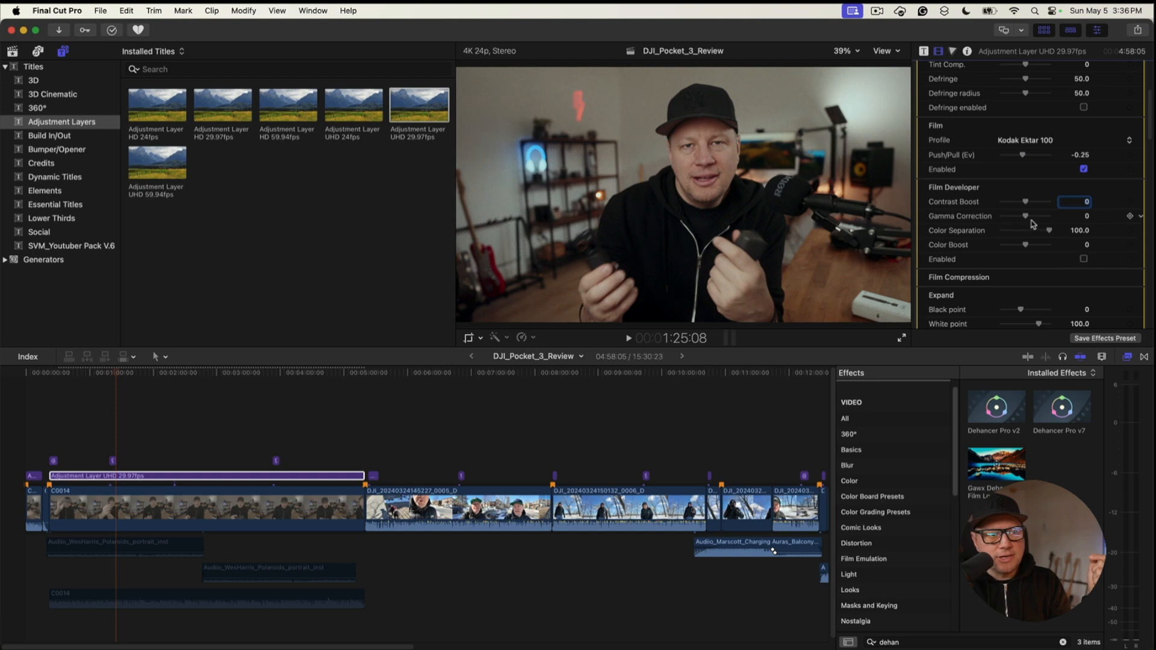
Step: Enable the film developer, test Gamma Correction values from about -19 to 29, and reset it to 0
click(1084, 260)
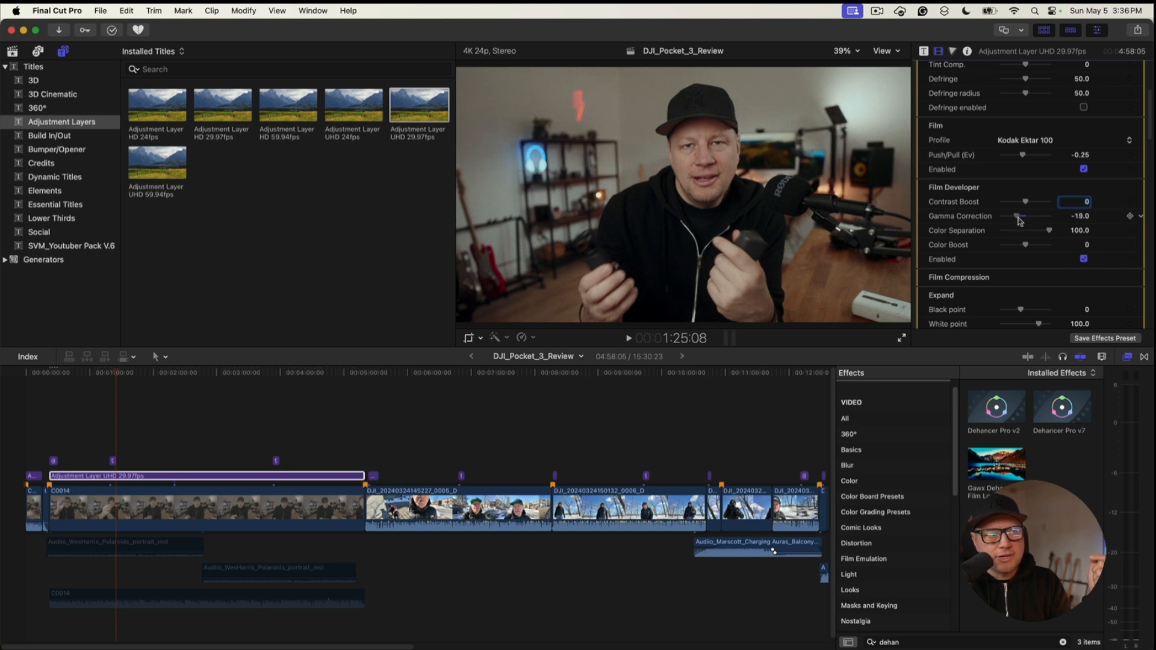
drag(1025, 216, 1044, 220)
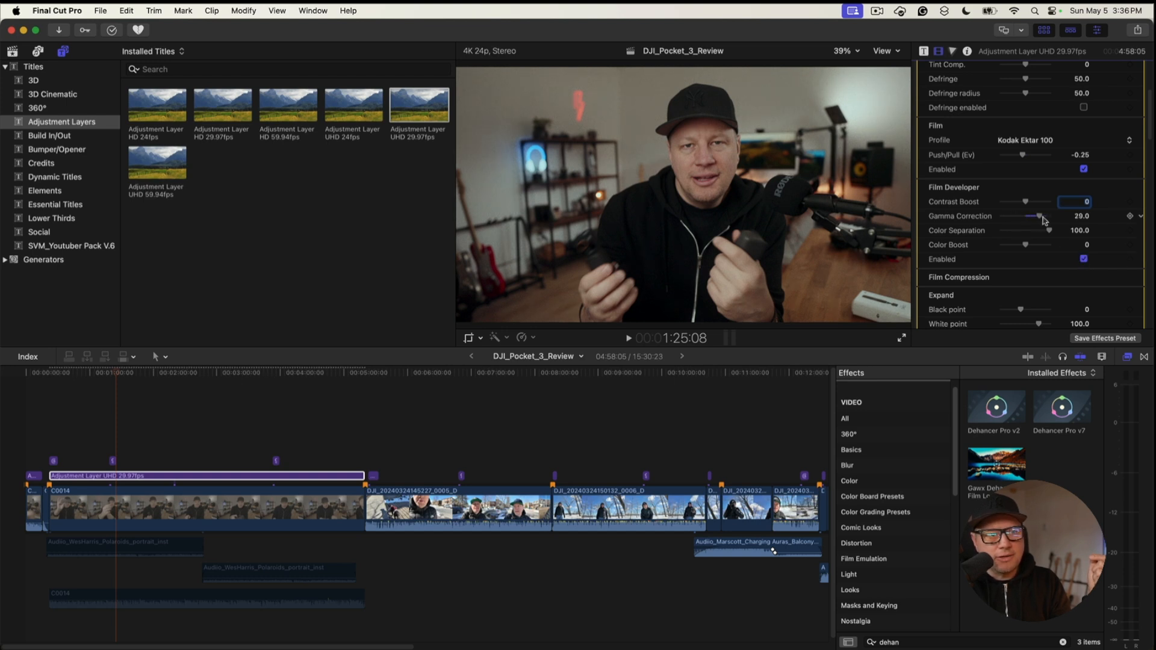
click(1076, 216)
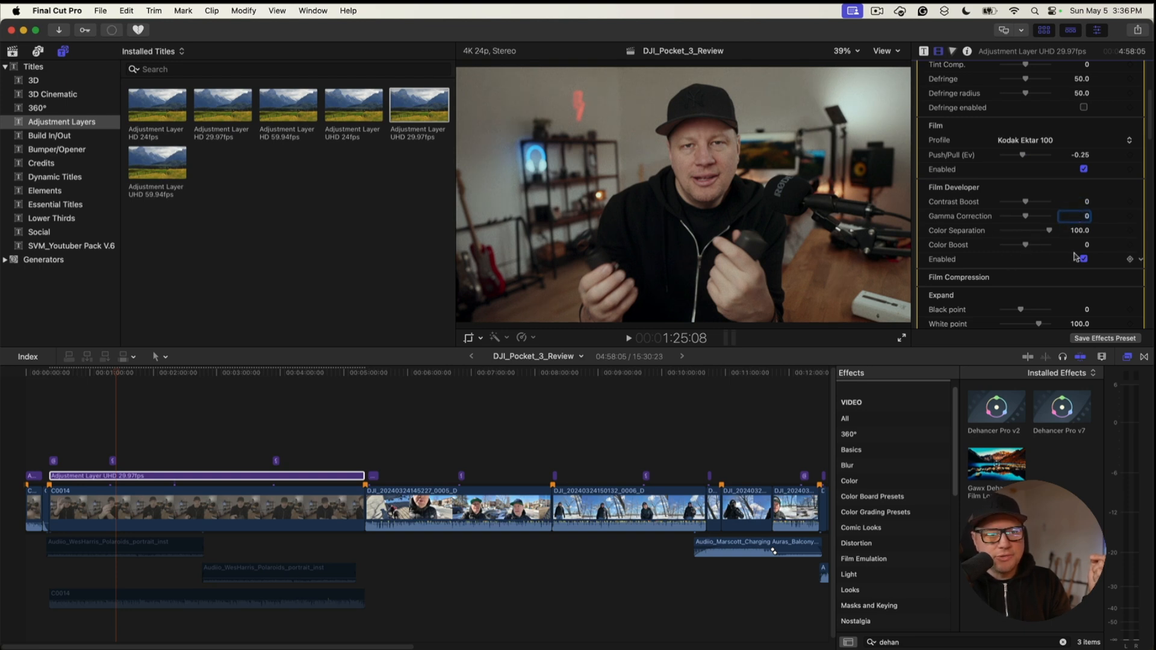
Step: Test Film Developer Color Boost at 100 and -100, then reset it to 0 and disable the film developer
drag(1027, 246, 1066, 247)
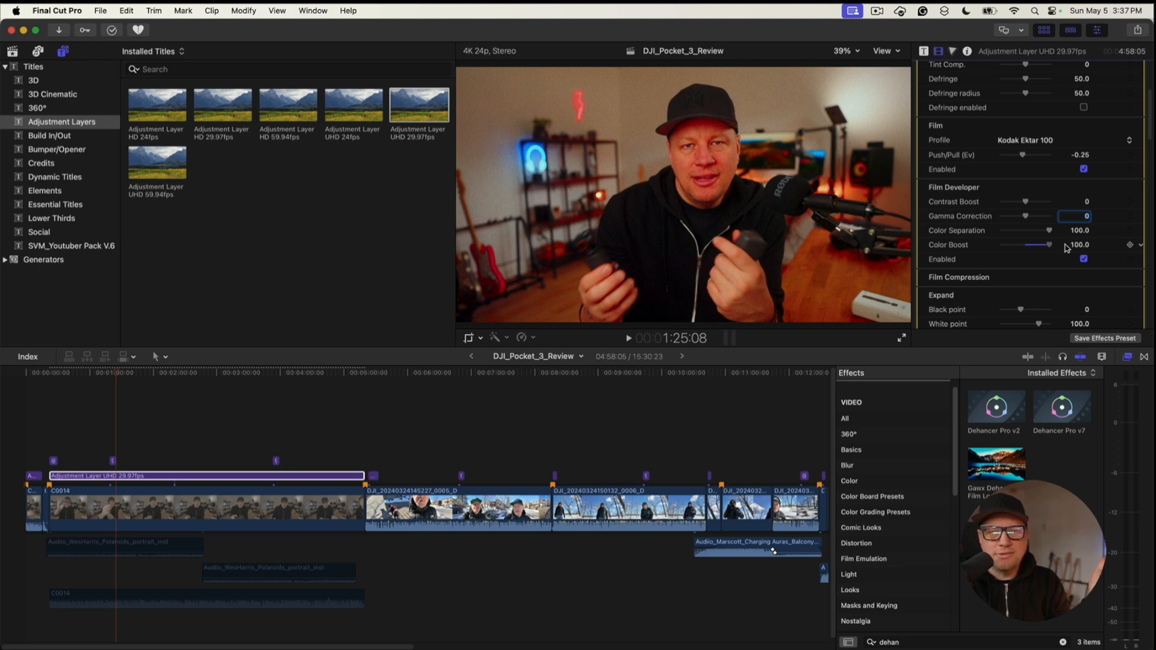
drag(1066, 249, 944, 250)
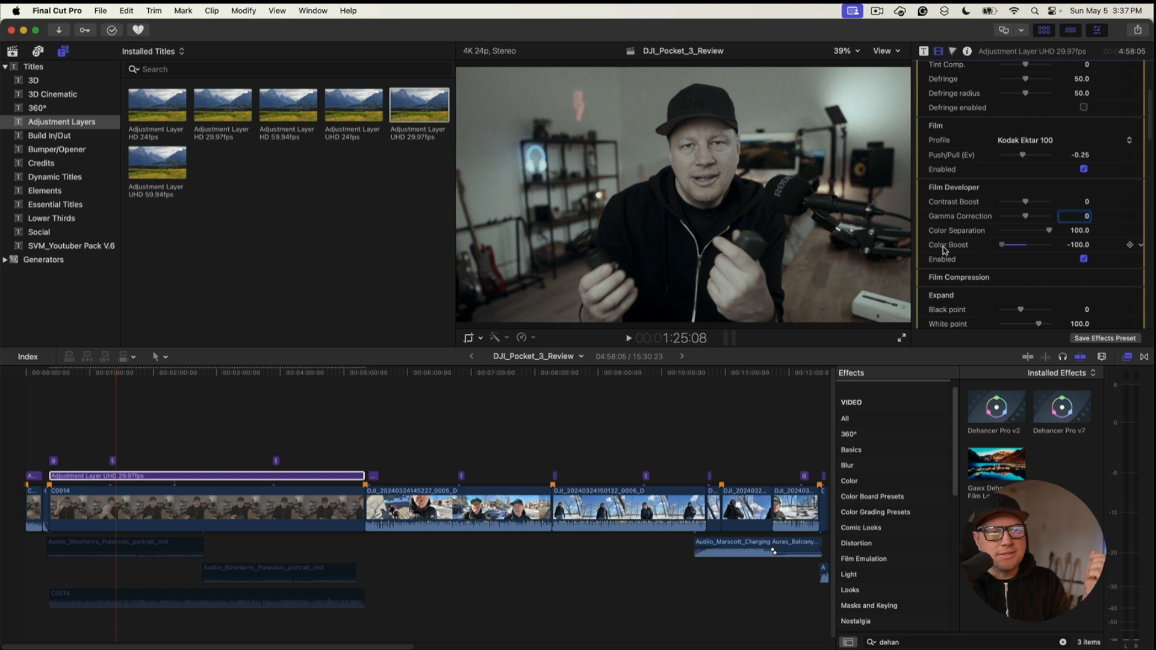
drag(943, 250, 1031, 246)
click(1078, 246)
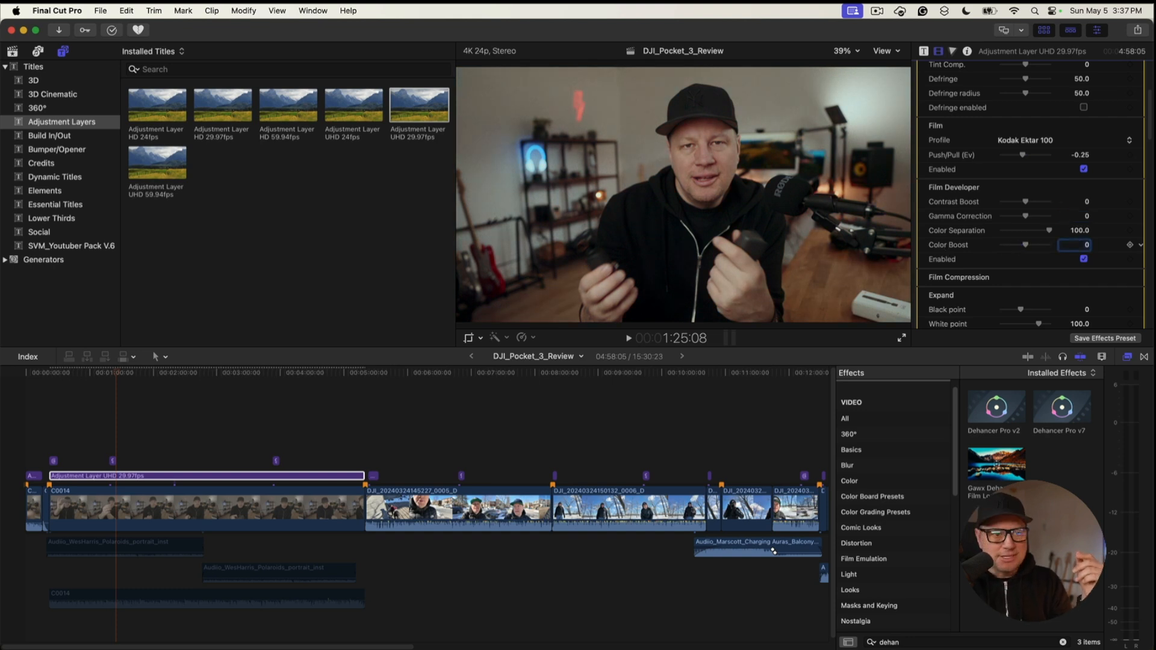
key(Return)
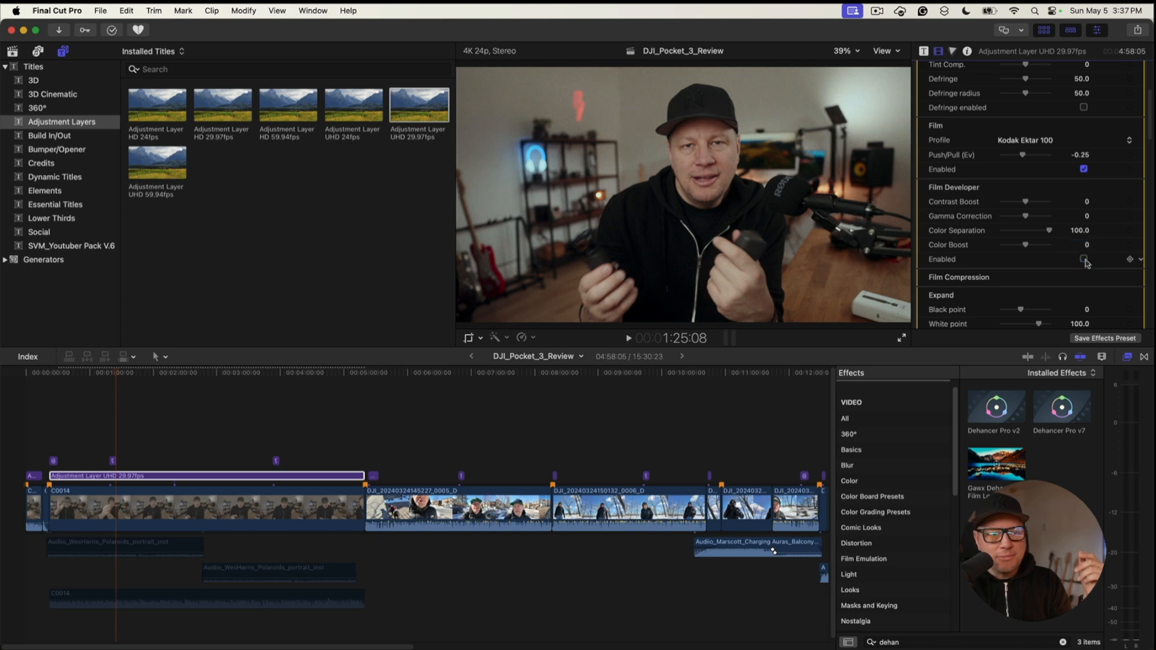
Step: Expand and enable Film Compression, try Impact 69 with Tonal Range 41, and turn the compression off again
scroll(1087, 264, down, 3)
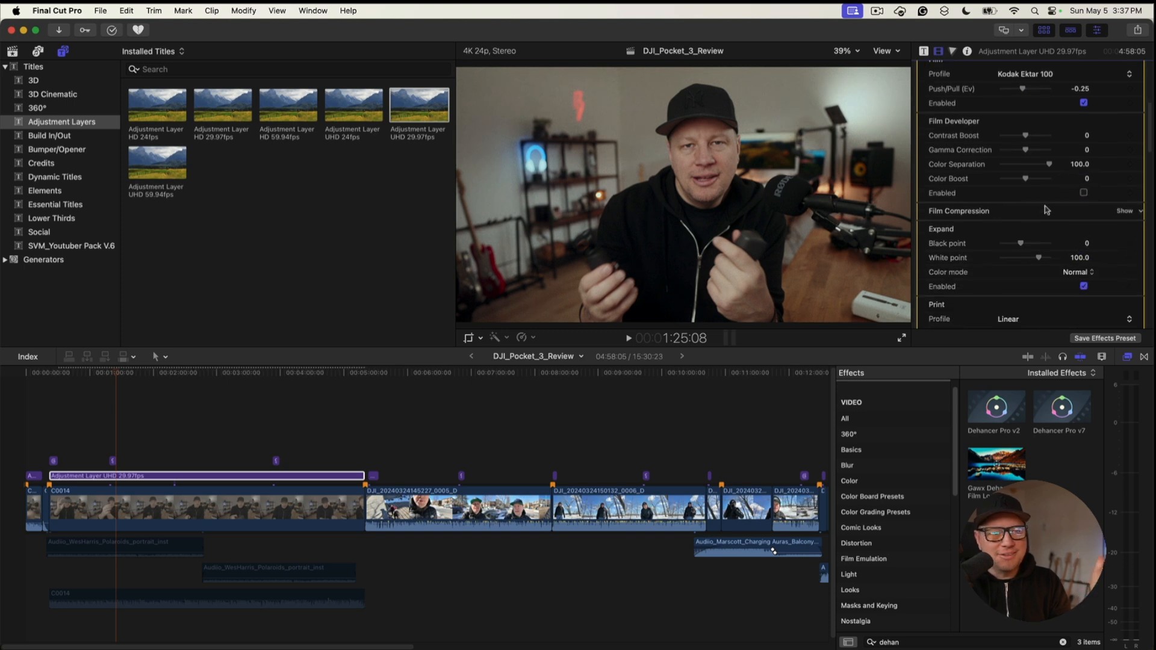
click(1129, 213)
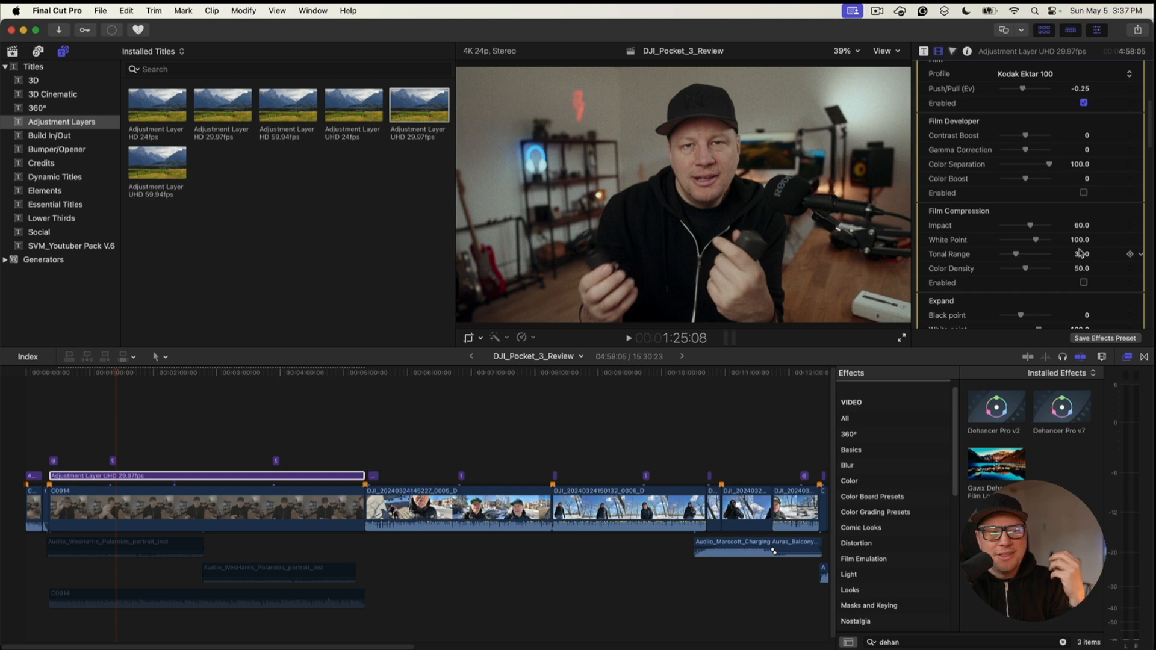
click(1083, 282)
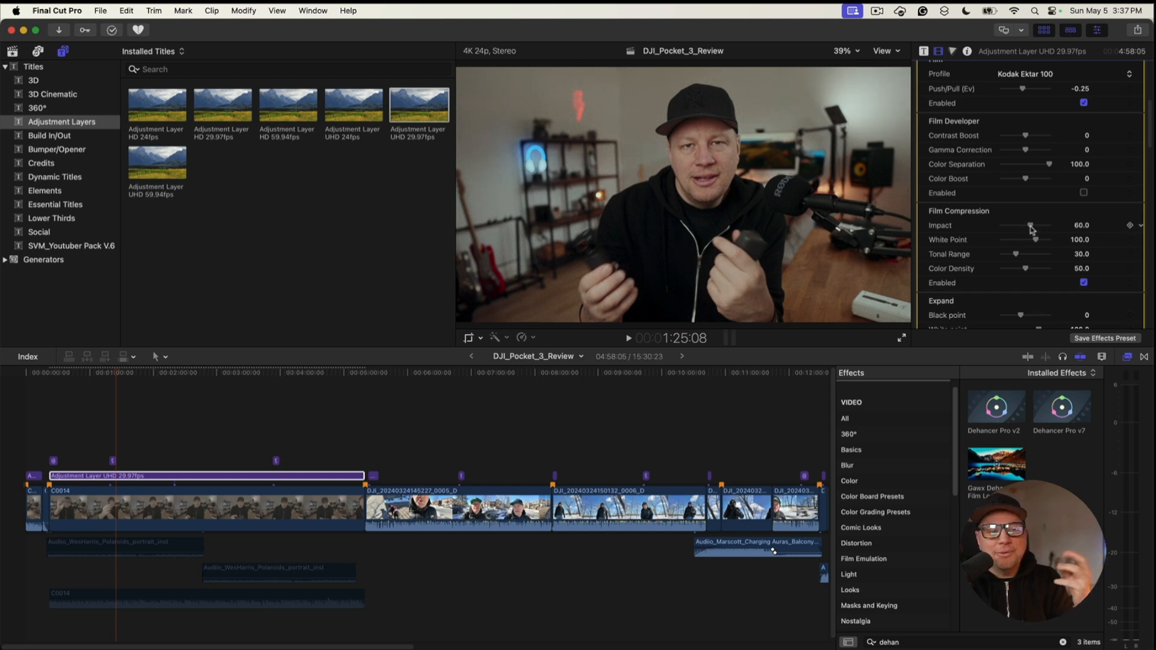
drag(1031, 228, 1022, 256)
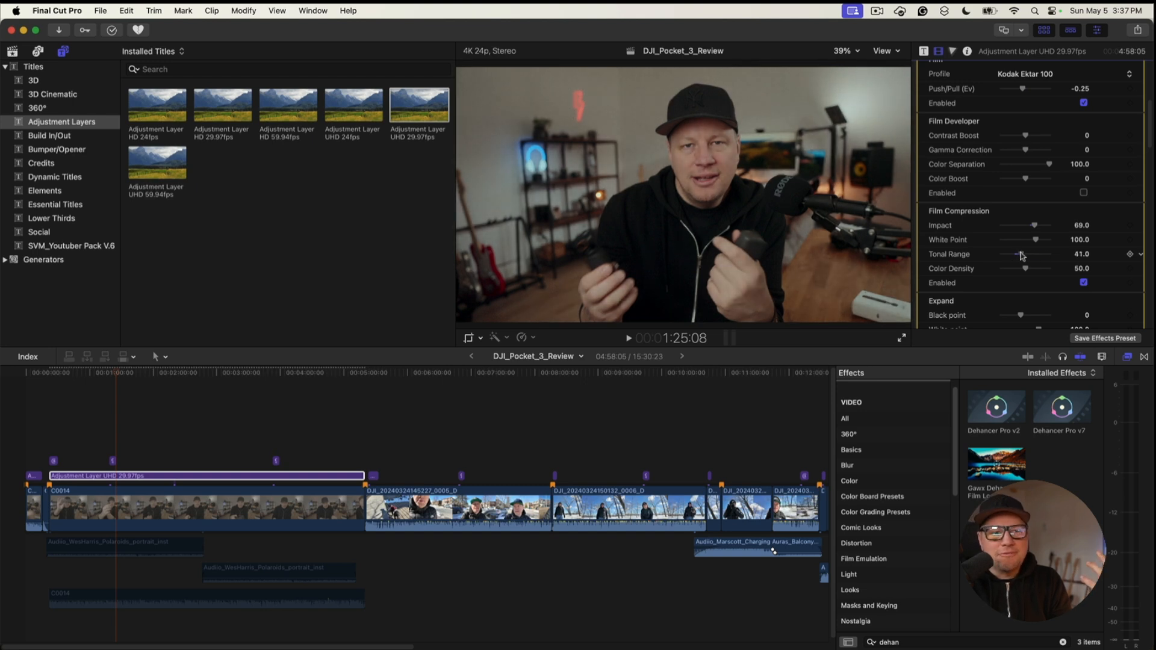
click(1083, 283)
Step: Test Expand Black point values of about 9 and -11, reset it to 0, and disable Expand
scroll(1060, 243, down, 2)
scroll(1063, 244, down, 3)
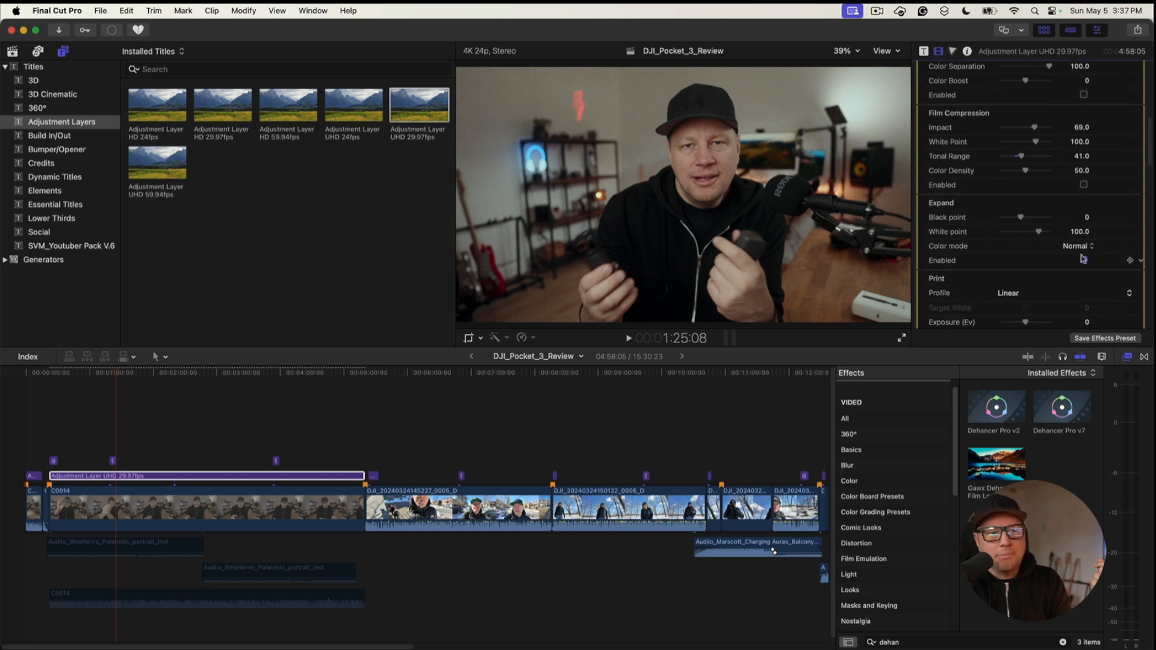
mouse_move(1020, 217)
mouse_down()
mouse_move(1010, 220)
mouse_move(1032, 220)
mouse_up()
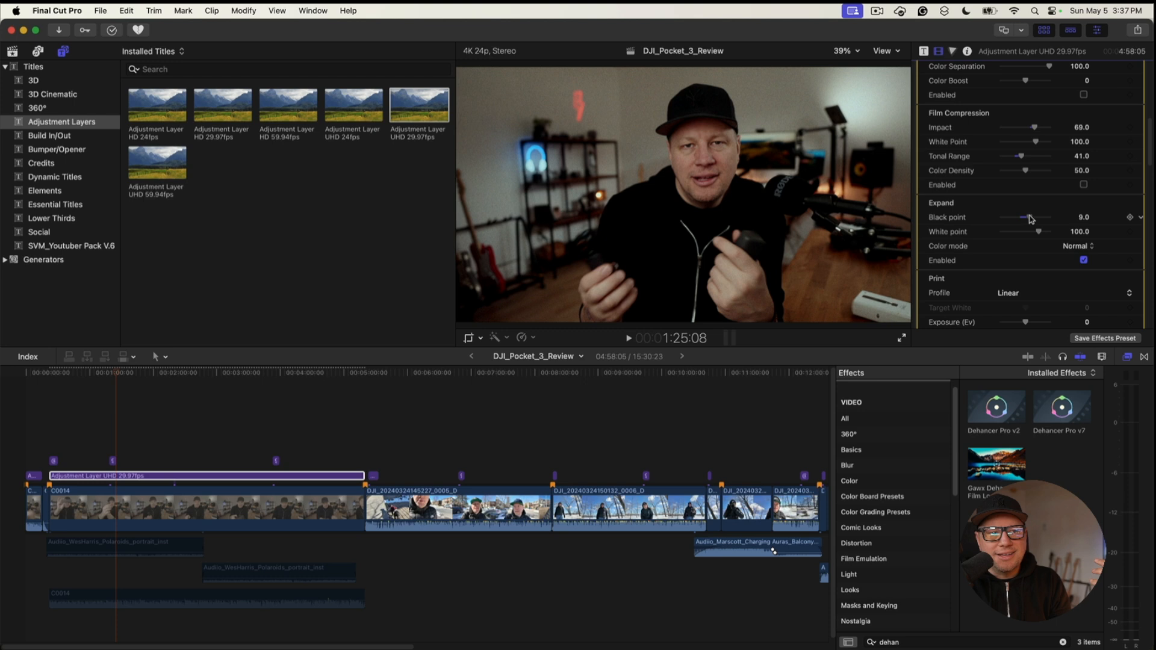
drag(1030, 218, 1011, 218)
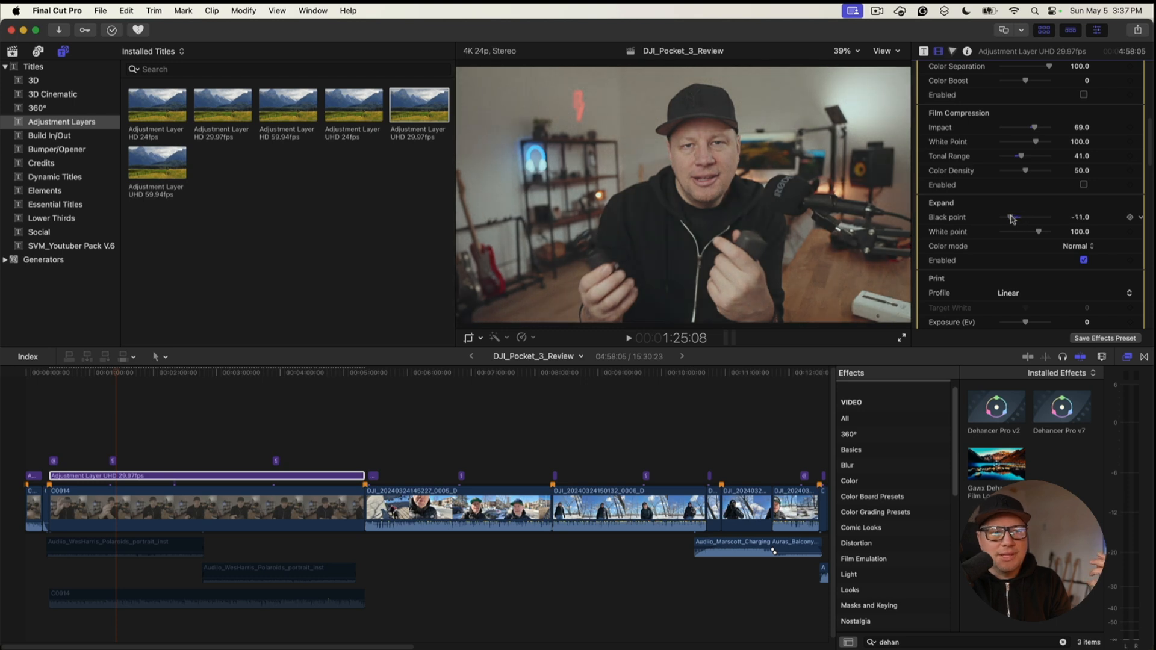
click(1078, 219)
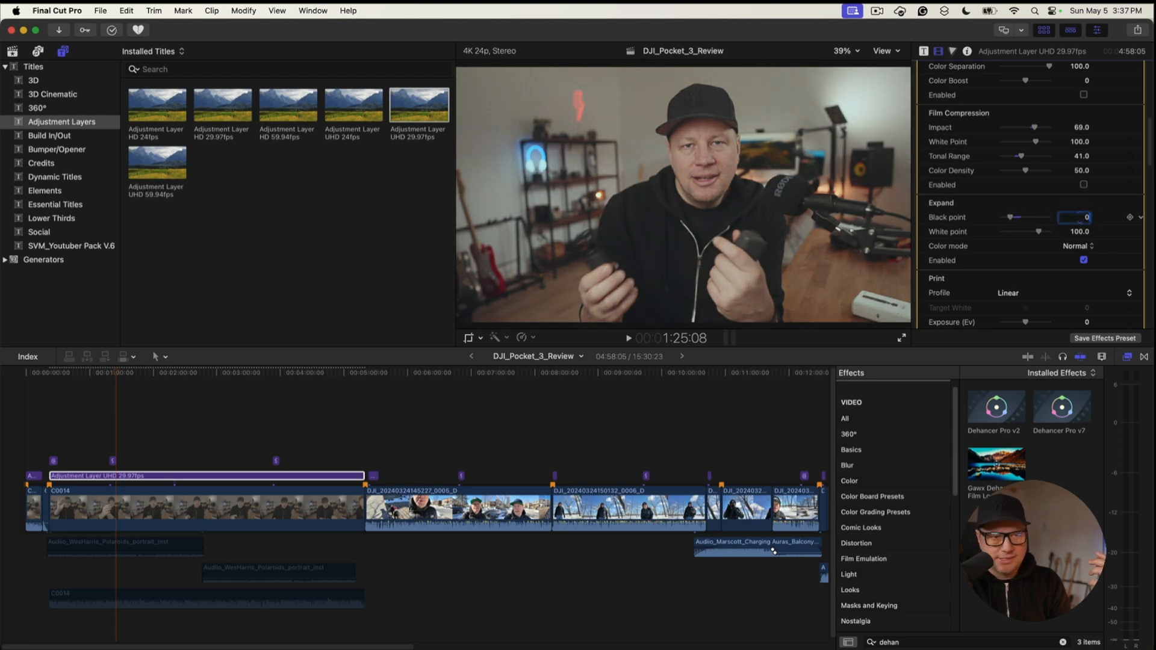
text(0)
key(Return)
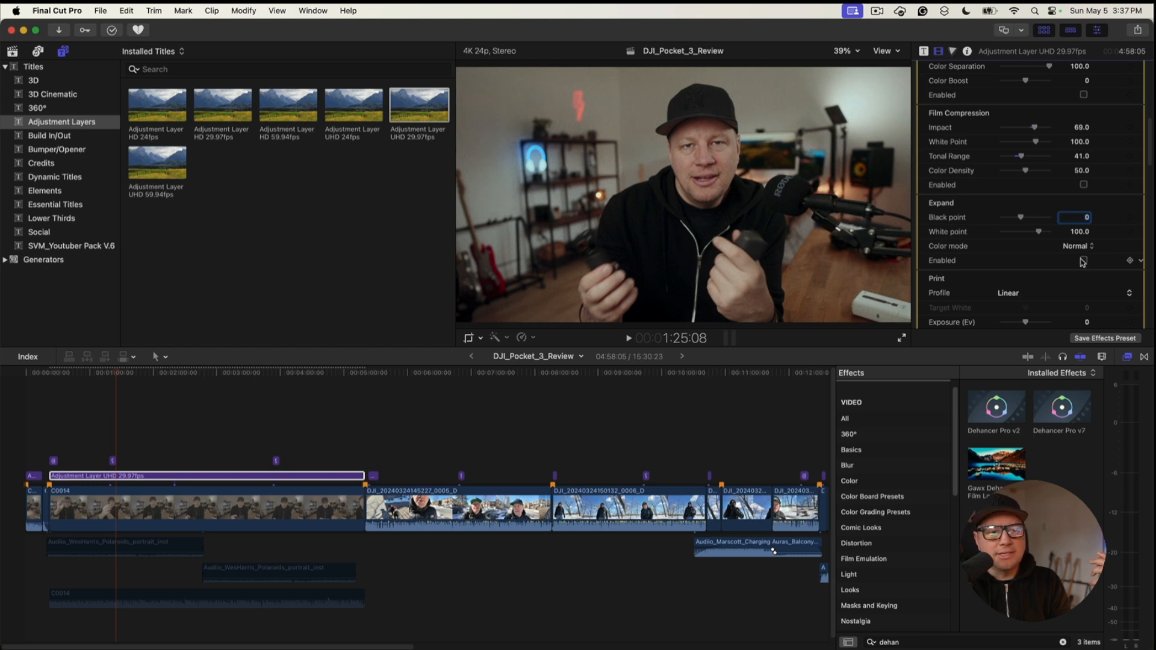
Step: Preview the Fujifilm 3513 Print film, Kodak 2383 Print Film and Kodak Endura Glossy Paper print profiles on the footage
scroll(1083, 262, down, 3)
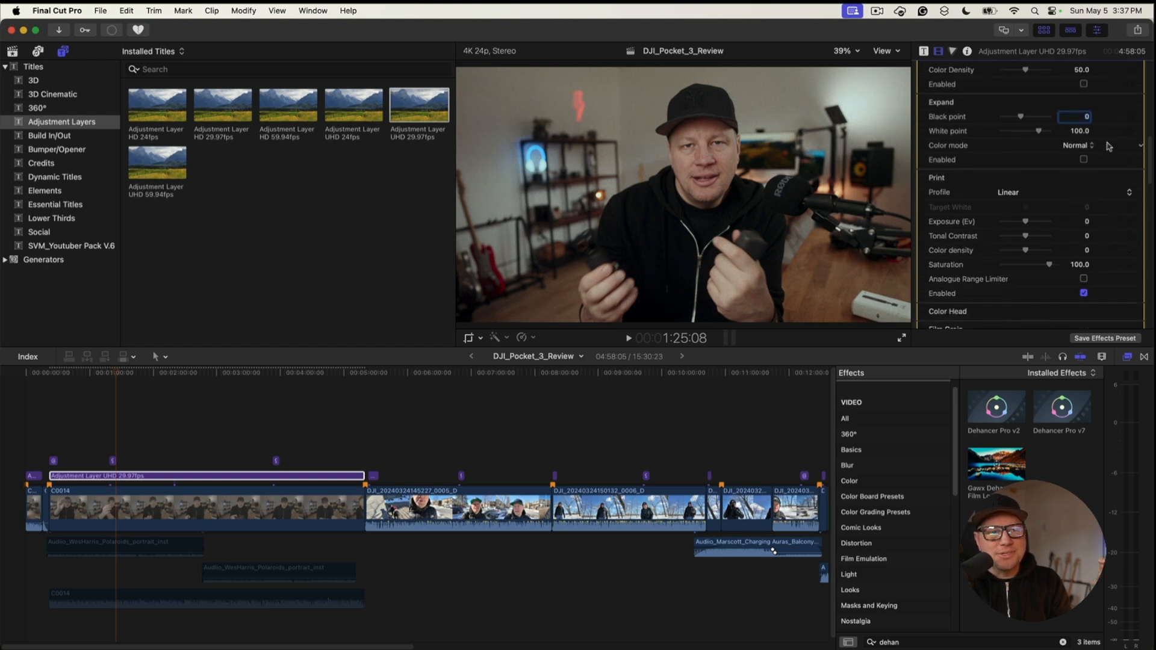
scroll(1062, 231, down, 1)
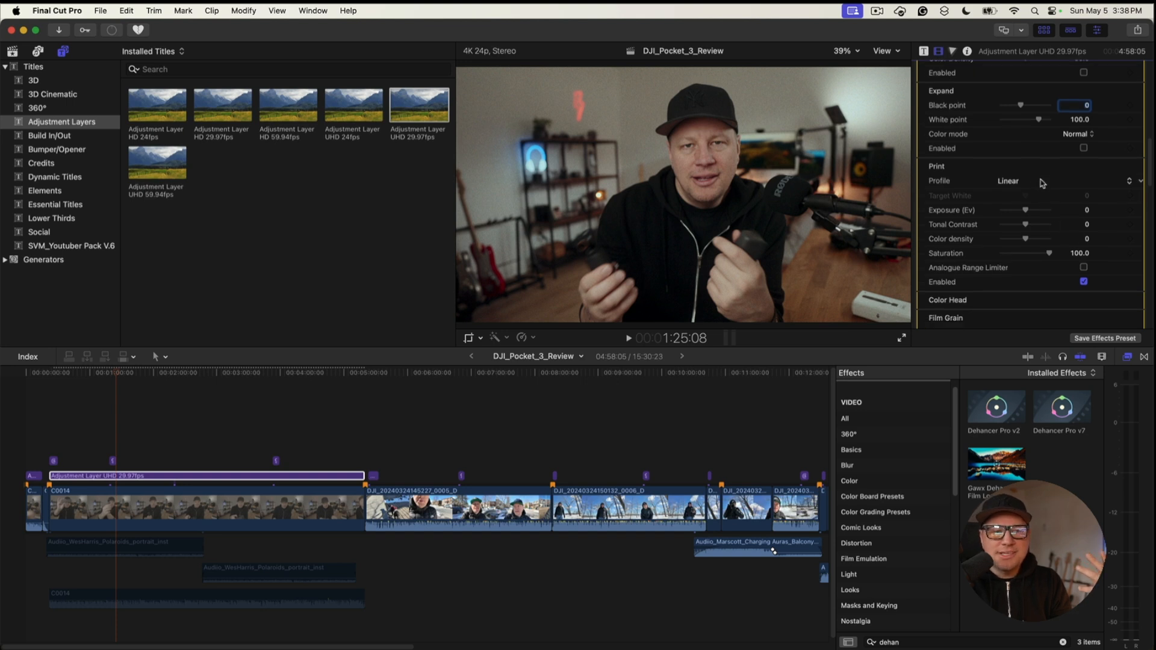
click(1004, 182)
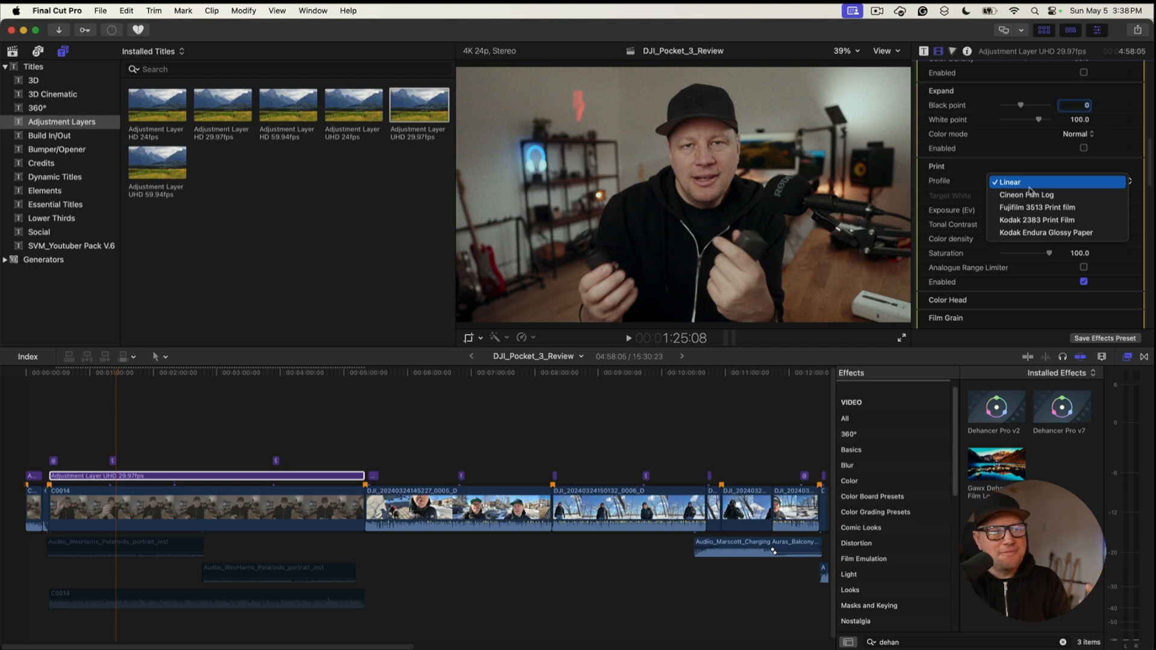
click(1037, 207)
click(1040, 182)
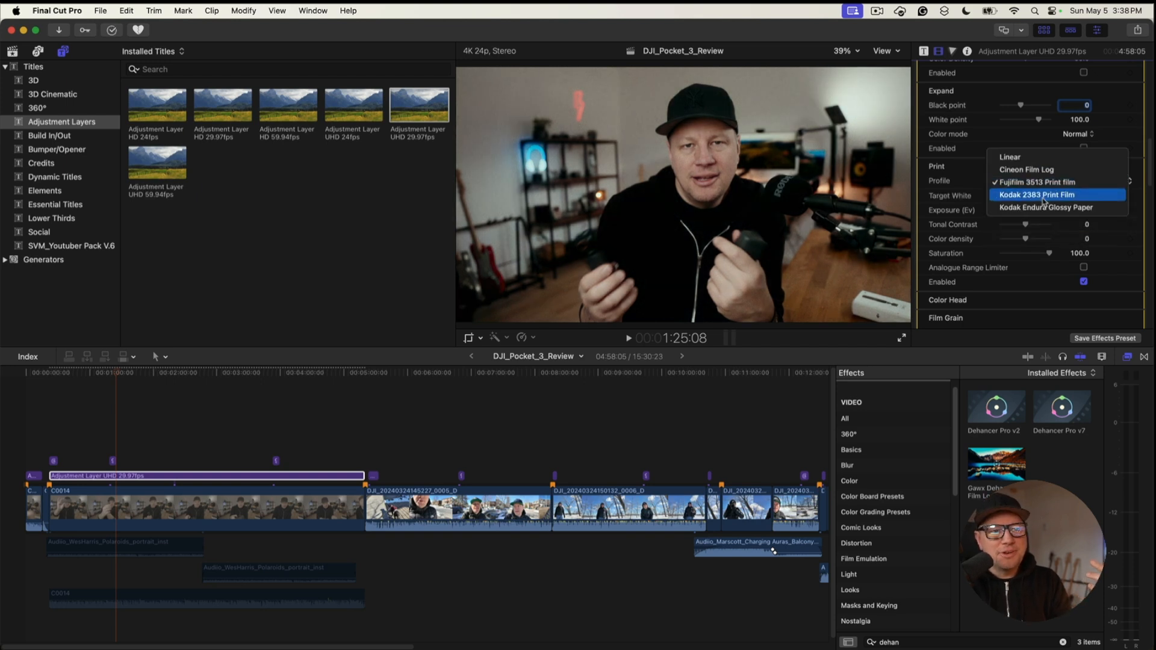
click(1043, 196)
click(1051, 182)
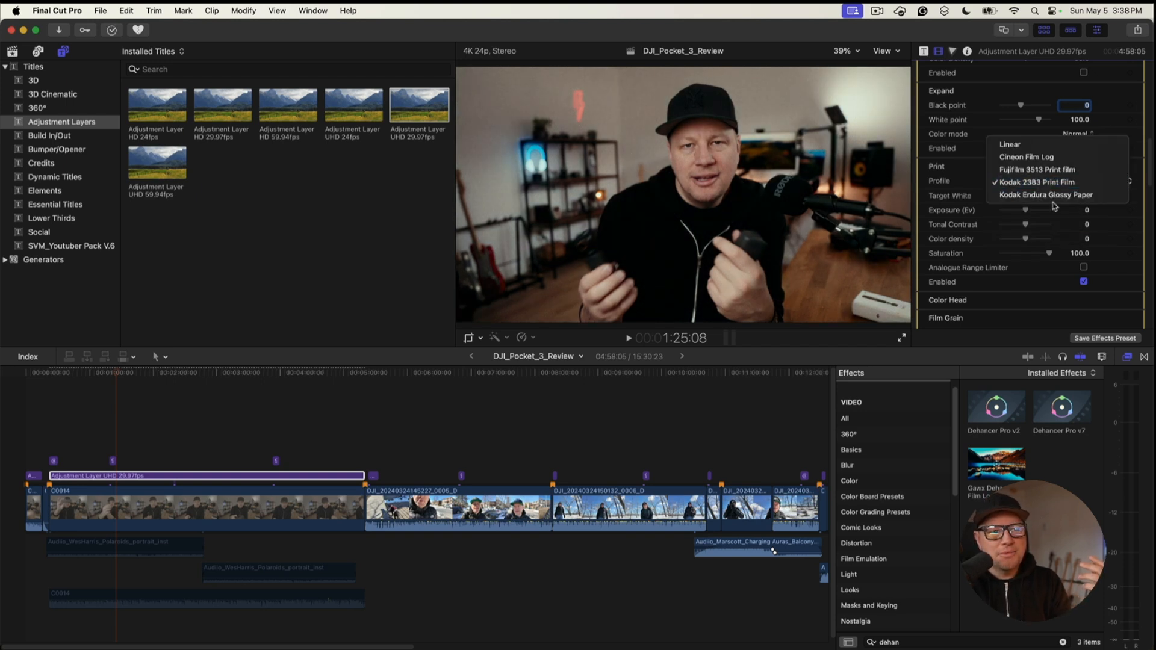
click(1054, 195)
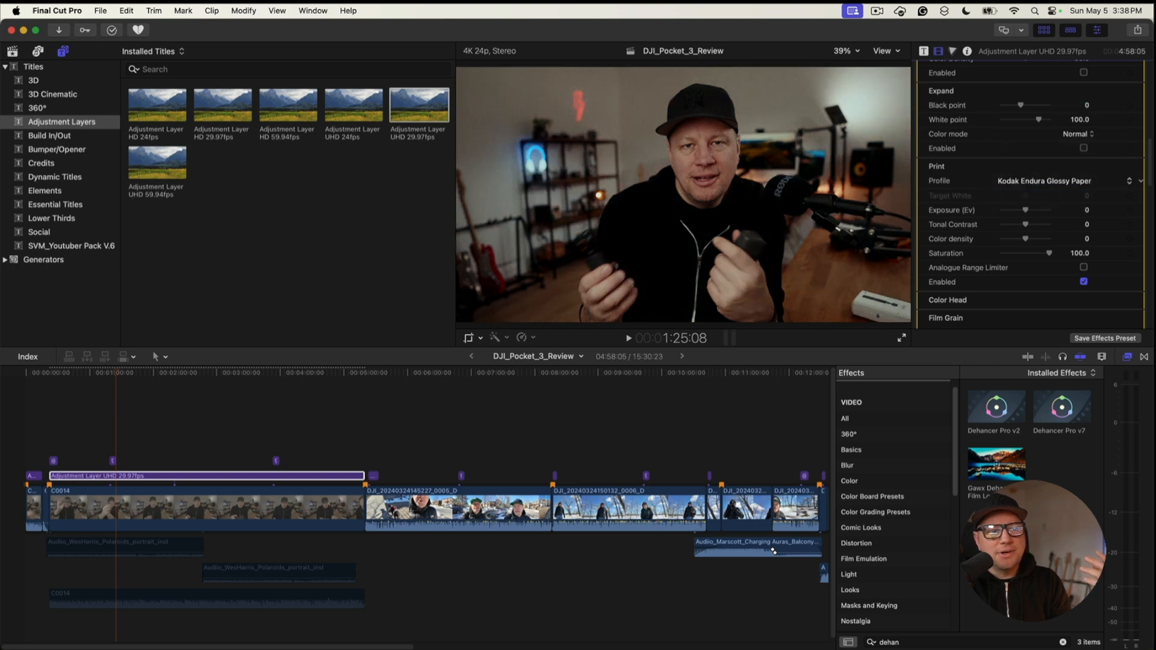
Step: Set the Print profile back to Linear and disable Print
click(1055, 184)
click(1052, 138)
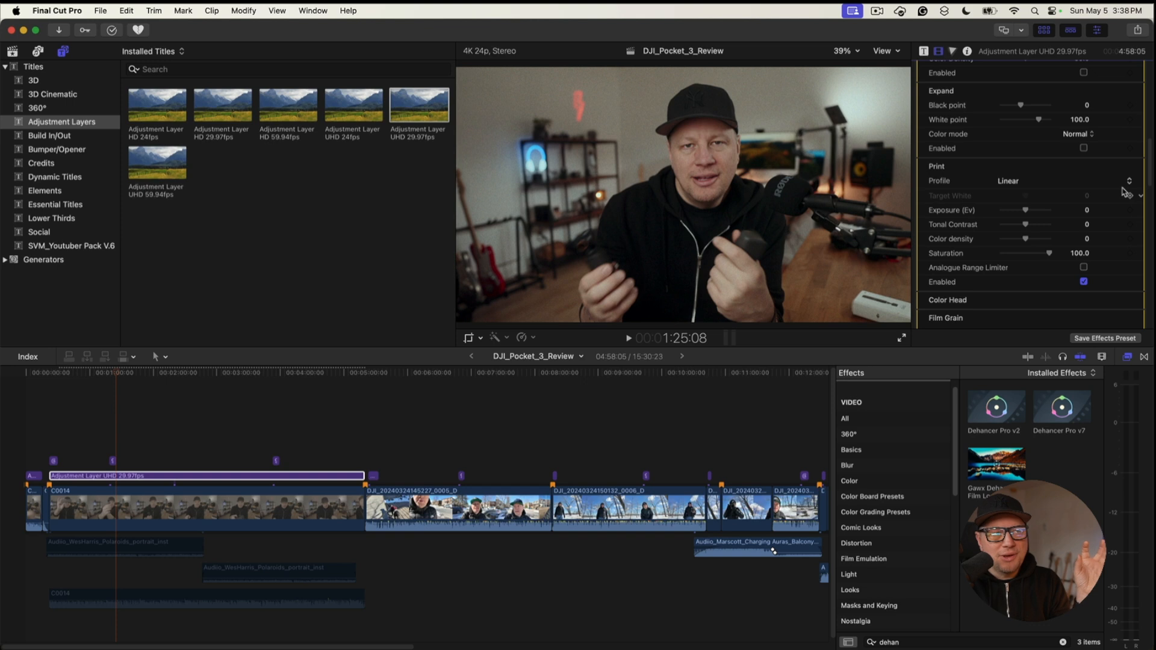
click(1084, 281)
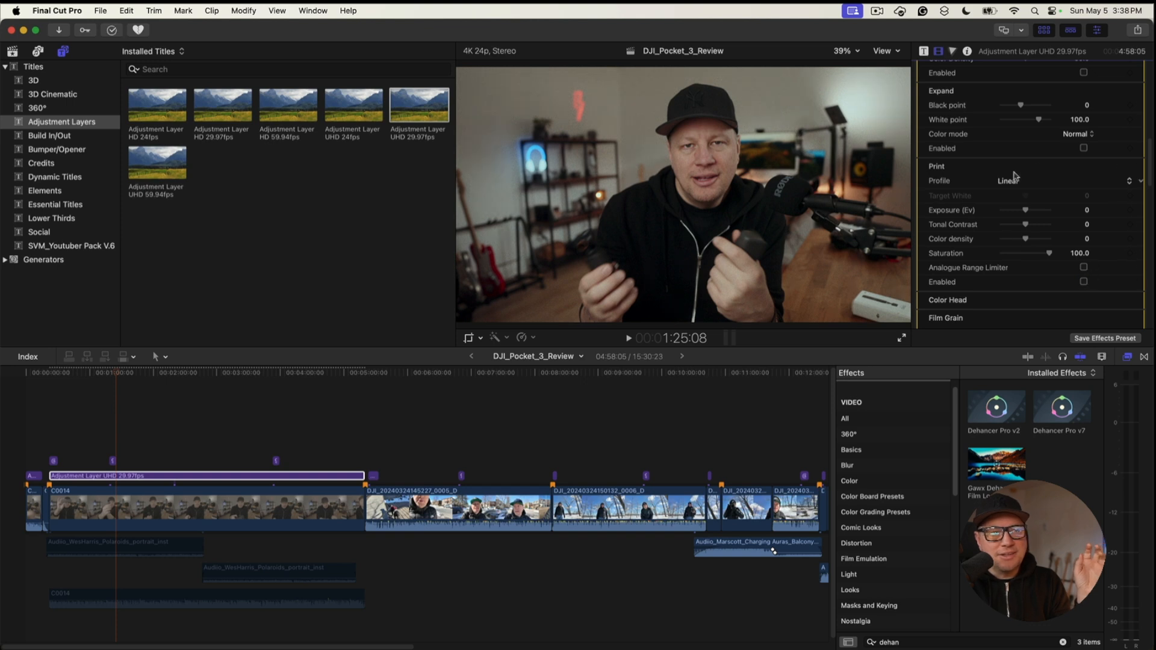
Step: Expand Color Head, test Magenta - Green at about -24, reset it to 0, and disable Color Head
scroll(1082, 262, down, 3)
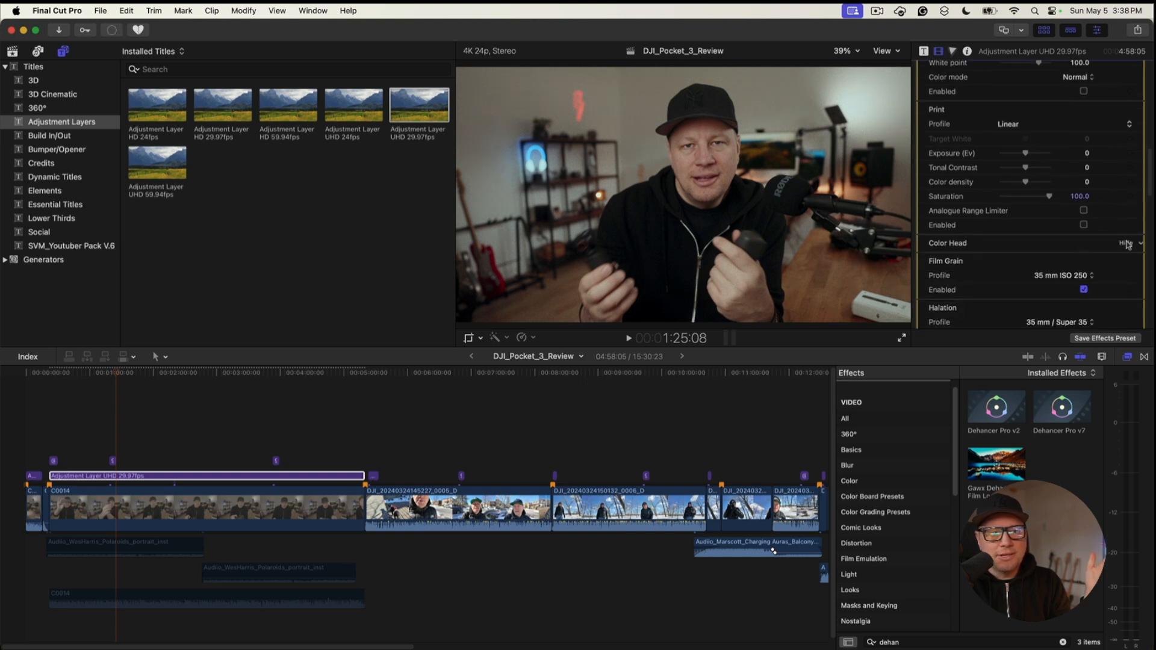
click(1125, 243)
scroll(1076, 257, down, 2)
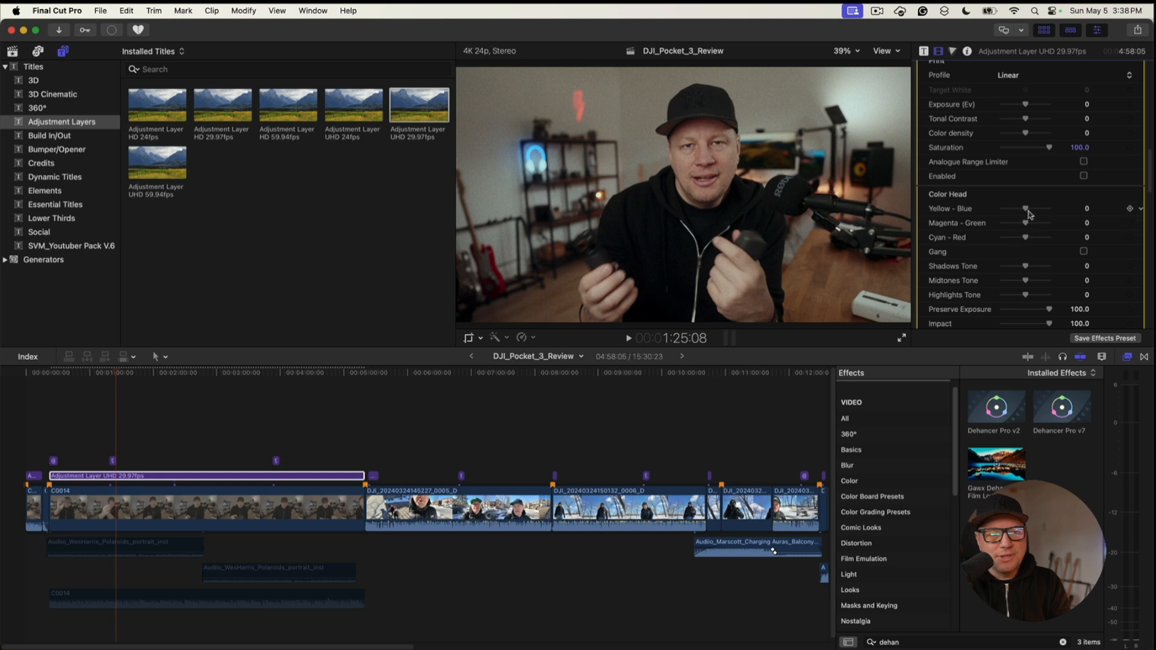
scroll(1028, 211, down, 2)
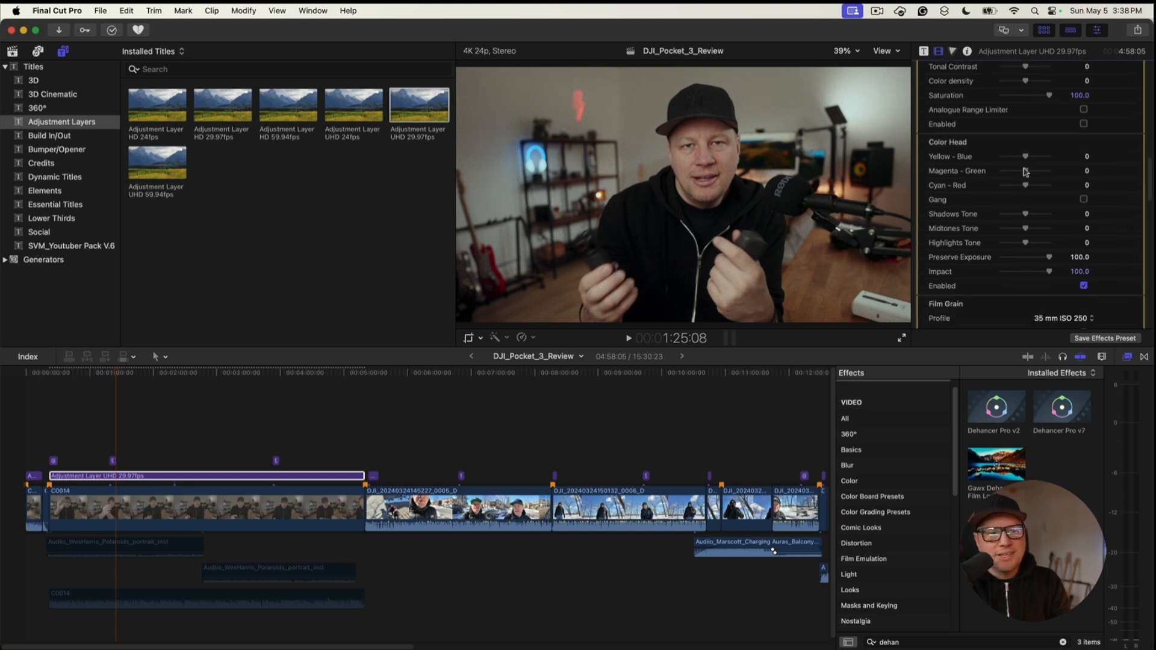
mouse_move(1027, 173)
mouse_down()
mouse_move(1038, 171)
mouse_move(1016, 172)
mouse_up()
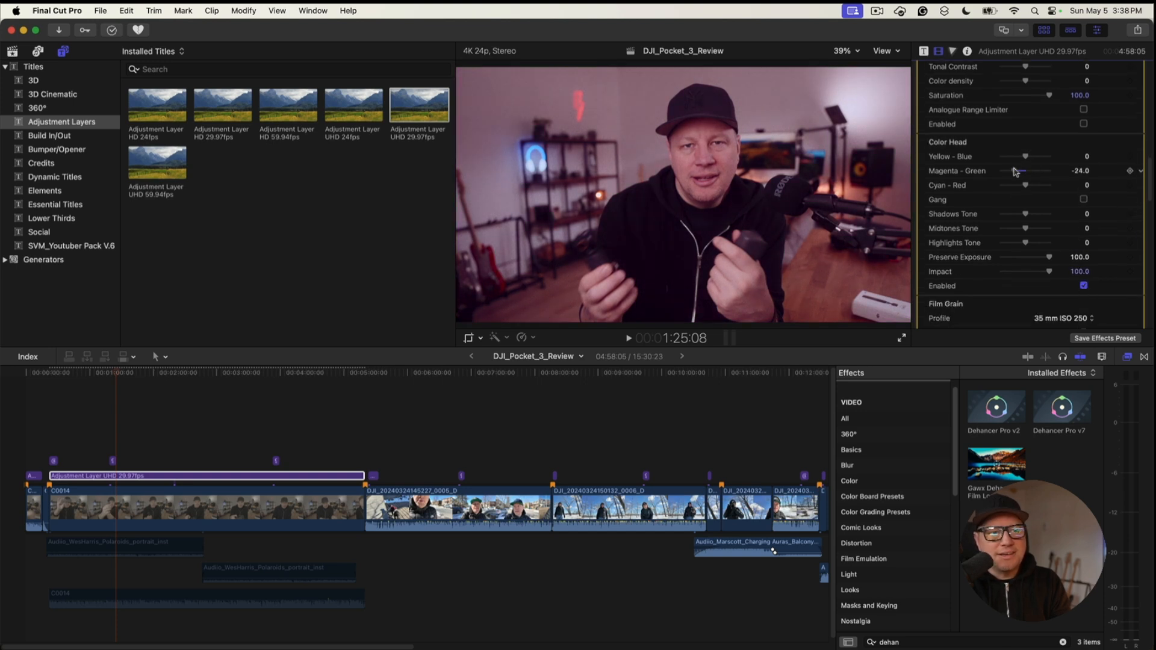
click(1081, 172)
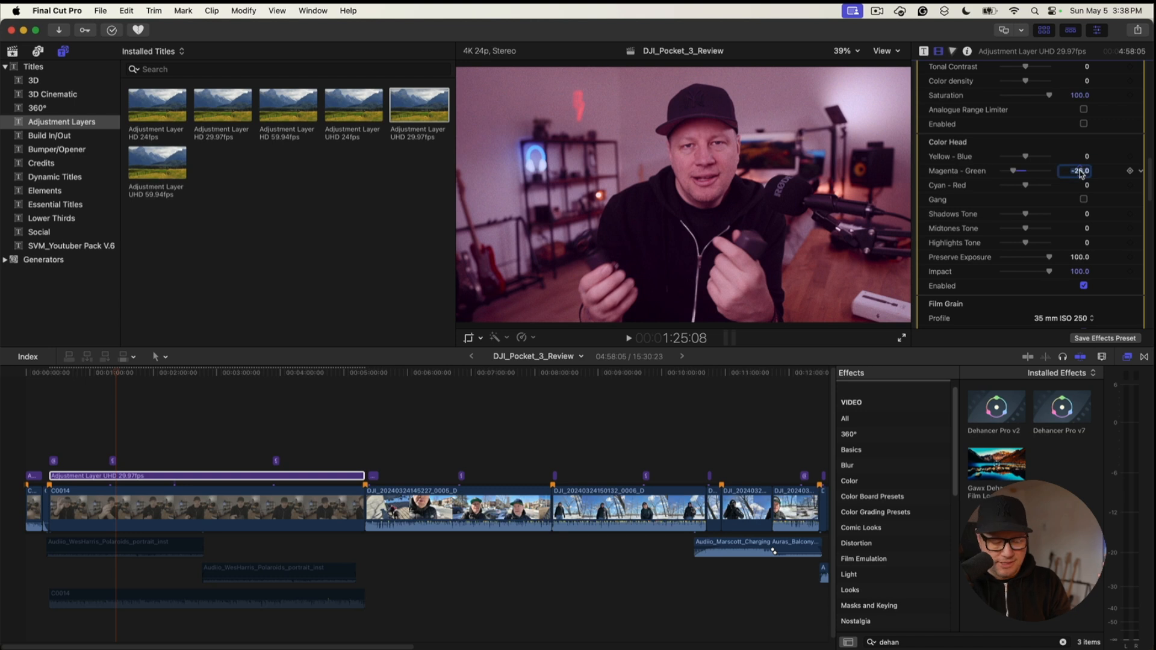
text(0)
key(Return)
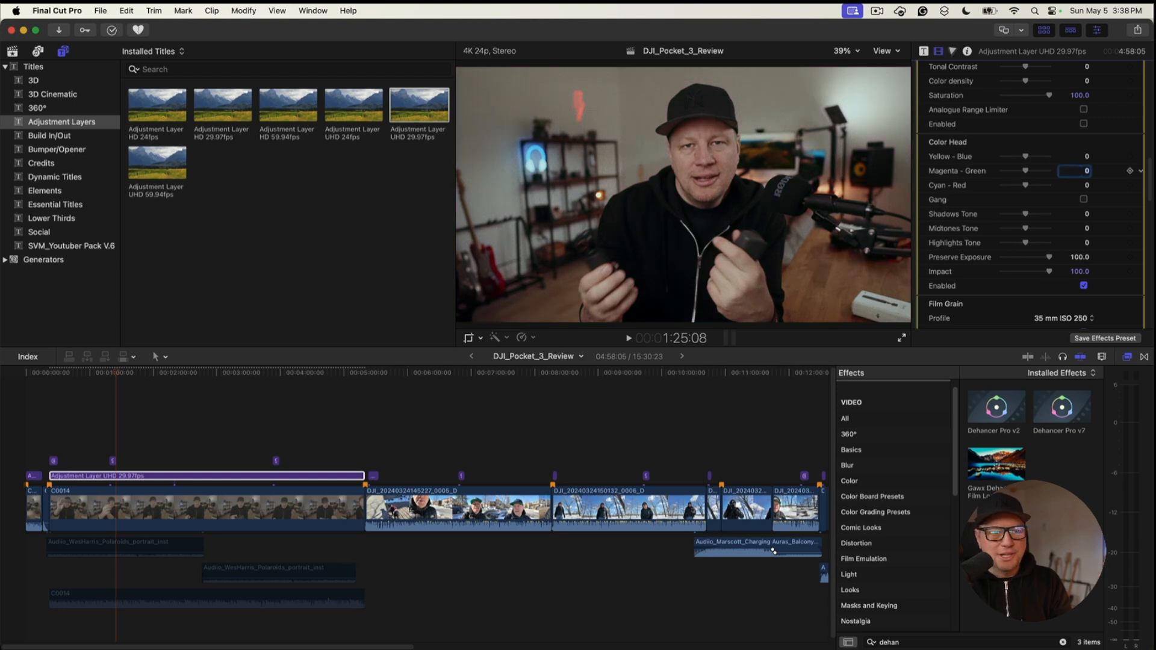
click(1084, 285)
Step: Try the 8 mm ISO 250 film grain profile, then set the grain profile to 65 mm ISO 250
scroll(1082, 265, down, 3)
scroll(1080, 257, down, 1)
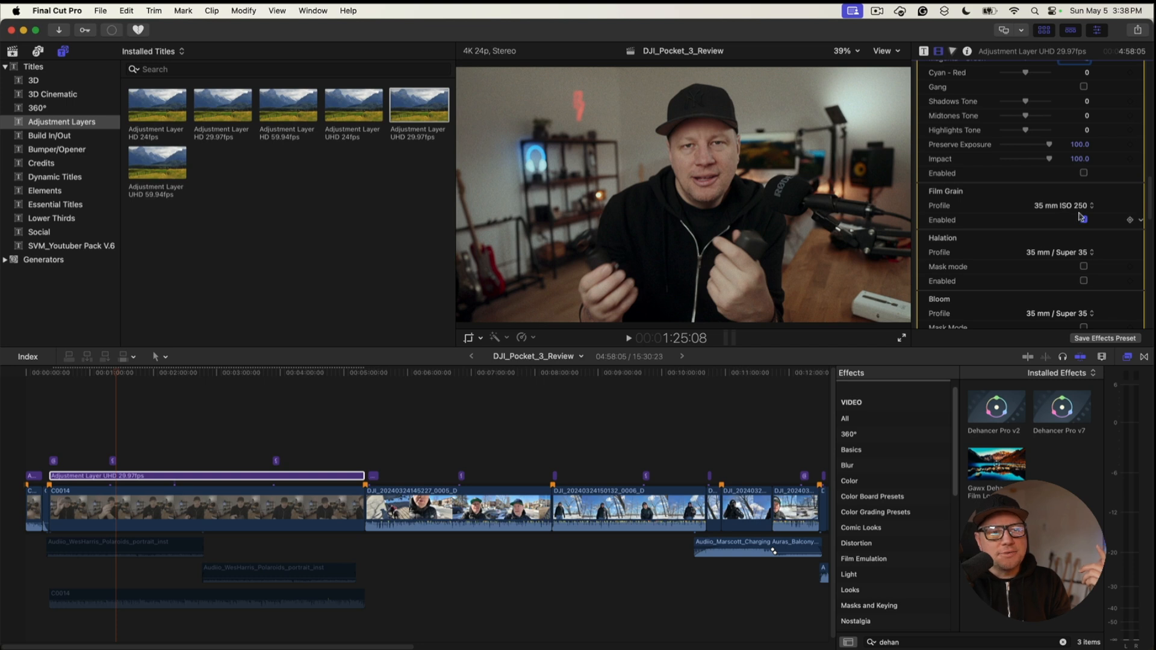
click(1078, 206)
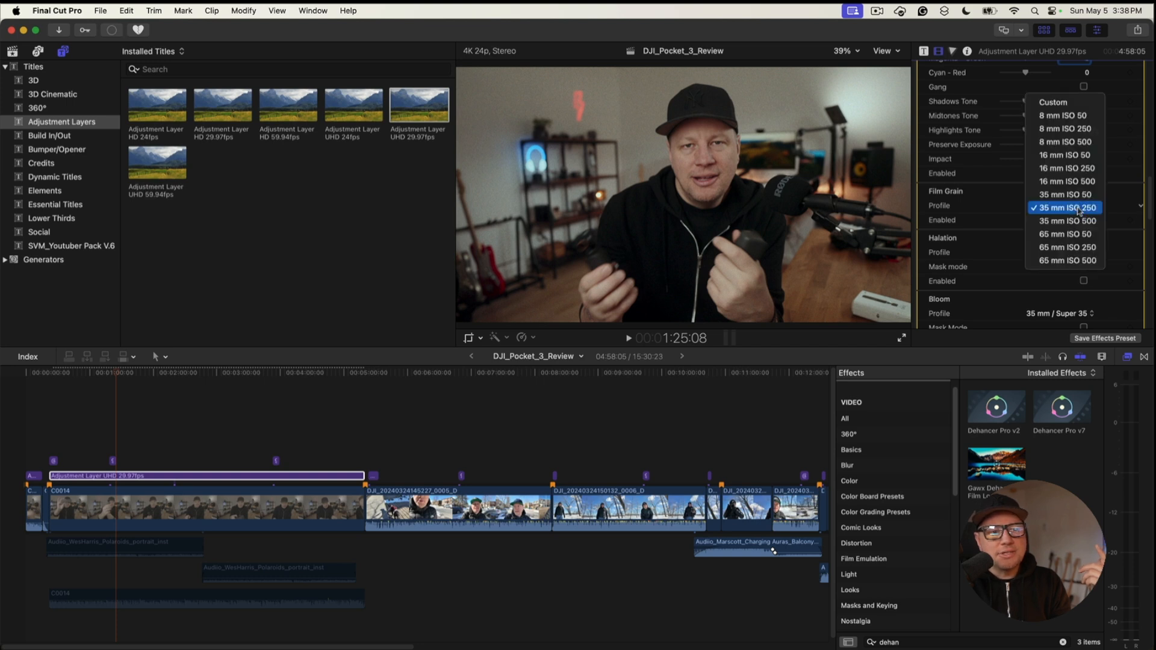
click(1082, 128)
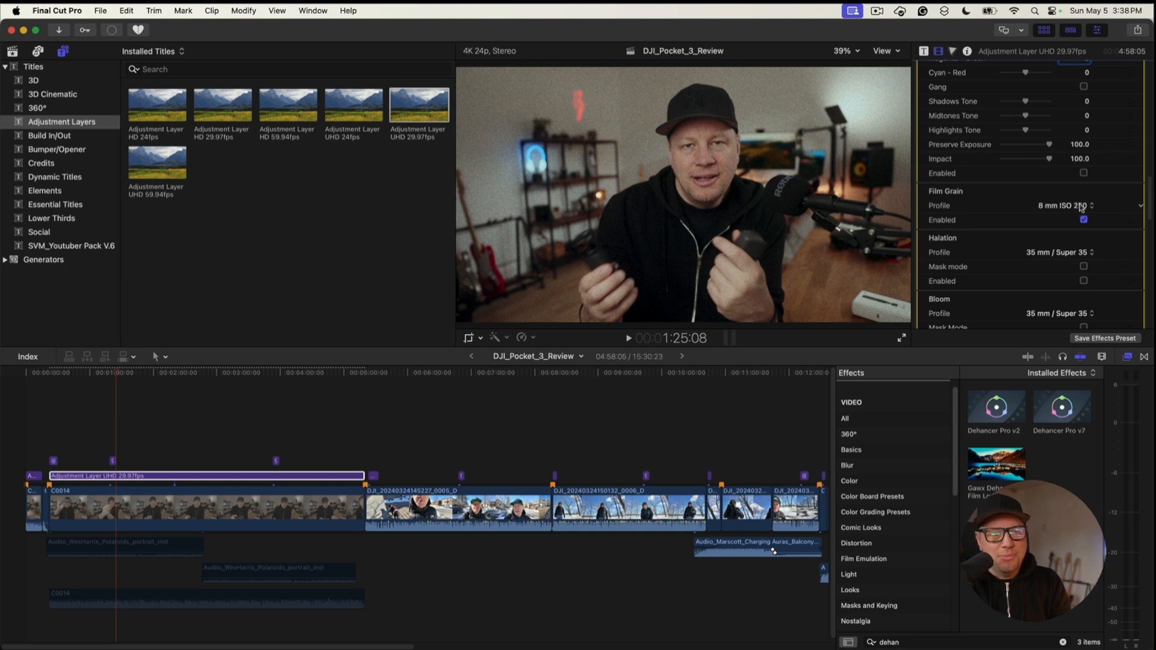
click(1085, 206)
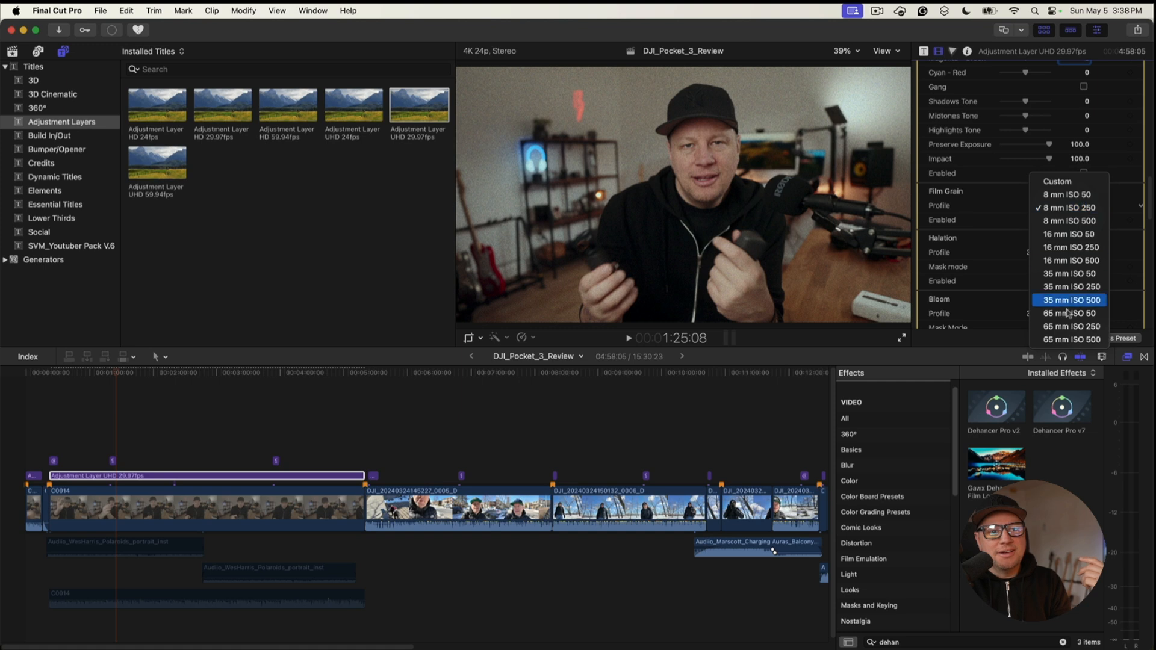
click(1078, 333)
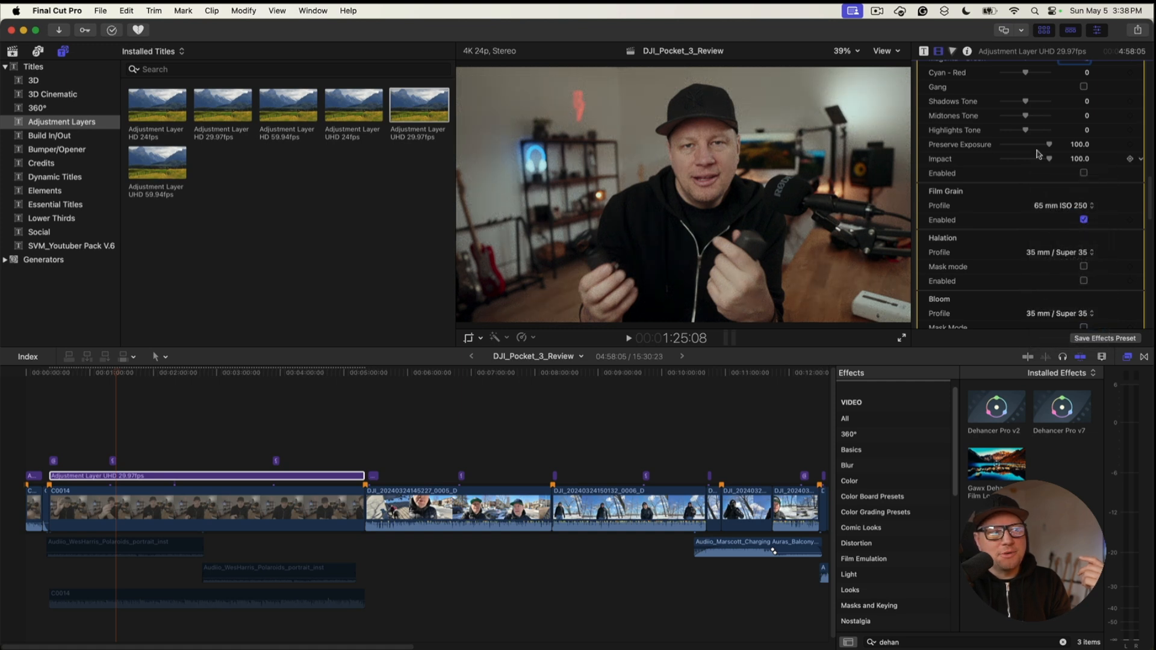
Step: Set the Film Grain profile to 35 mm ISO 50
click(1082, 208)
click(997, 212)
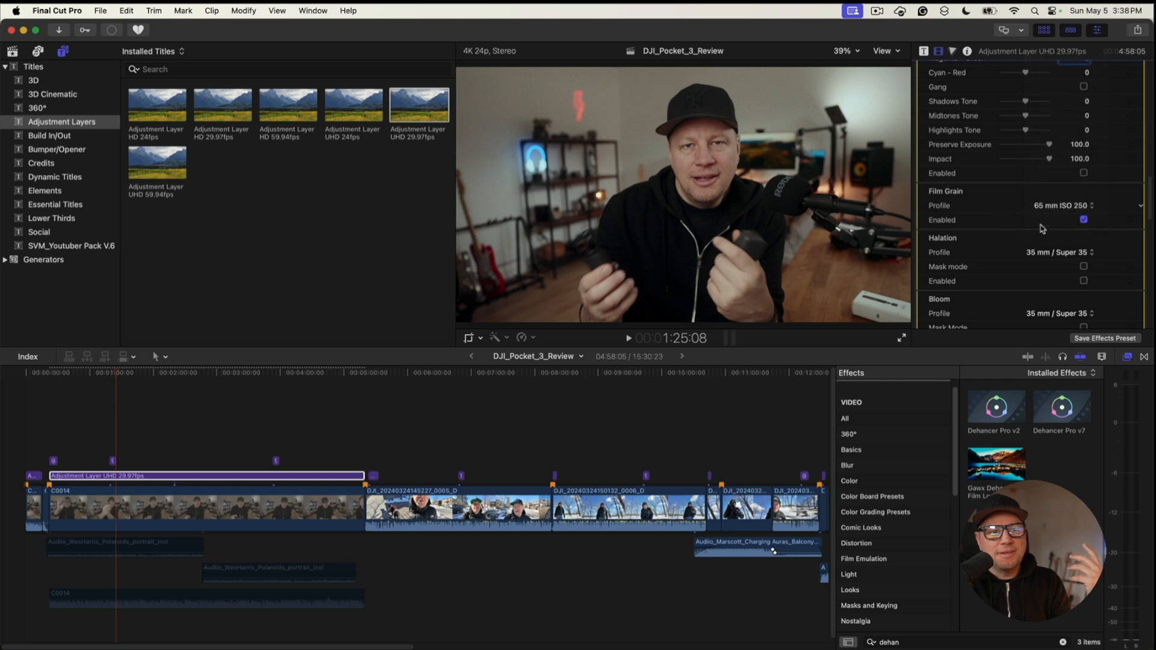
click(1083, 207)
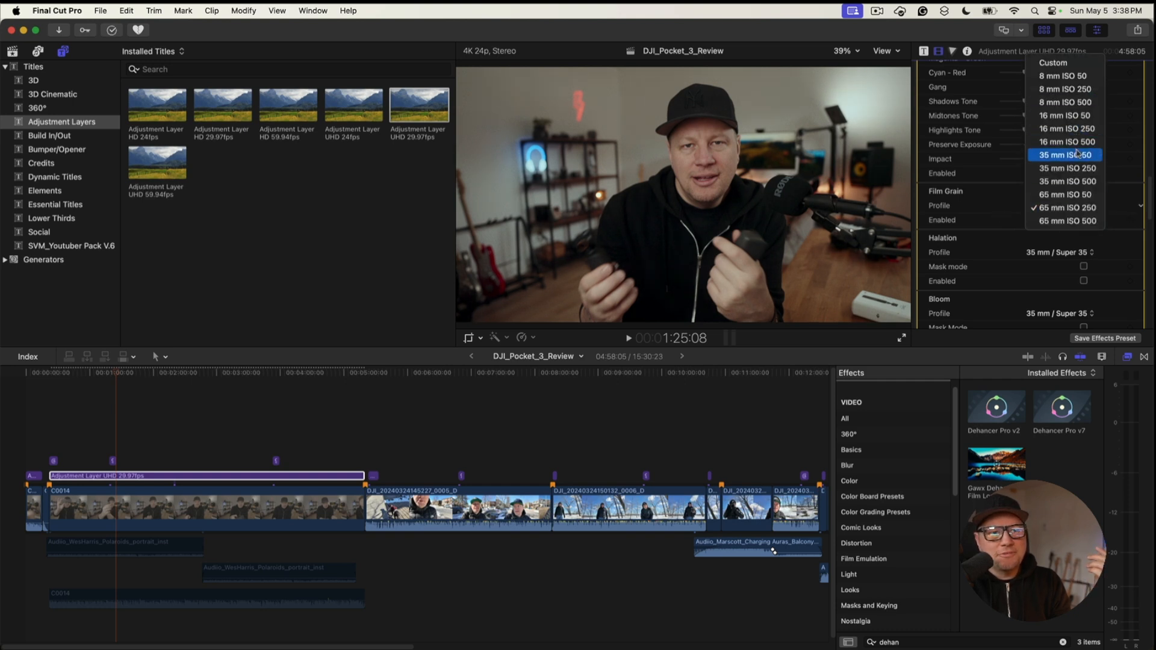
click(1077, 155)
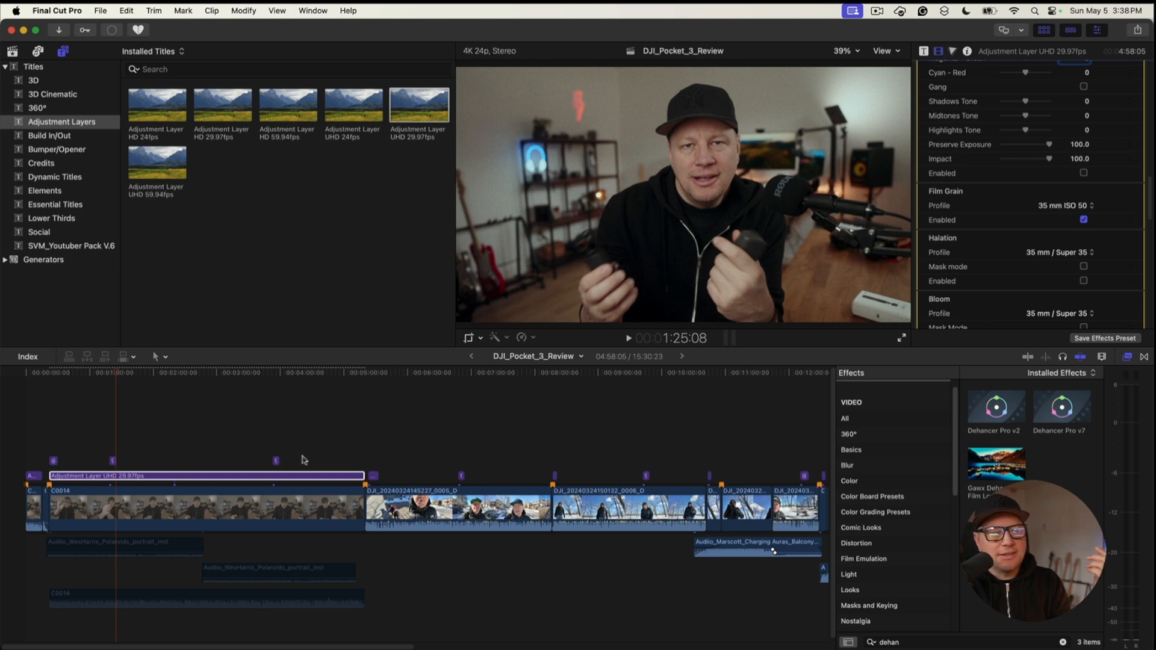
Step: Play a short part of the C0014 footage from the current frame to review the grain
click(118, 386)
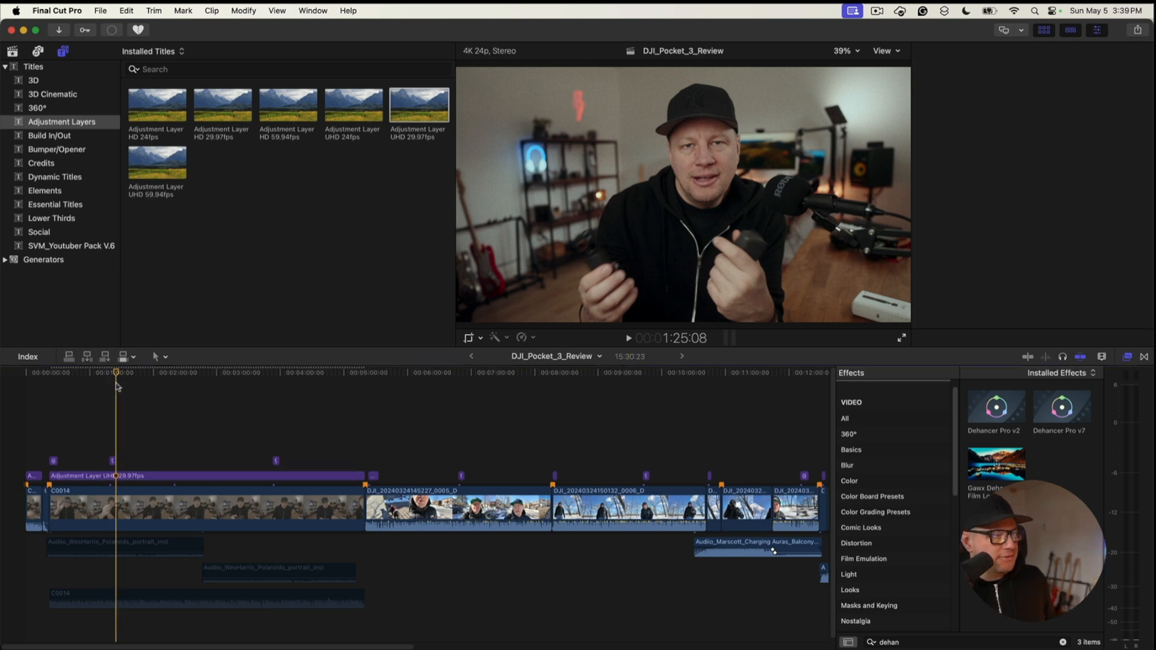
key(space)
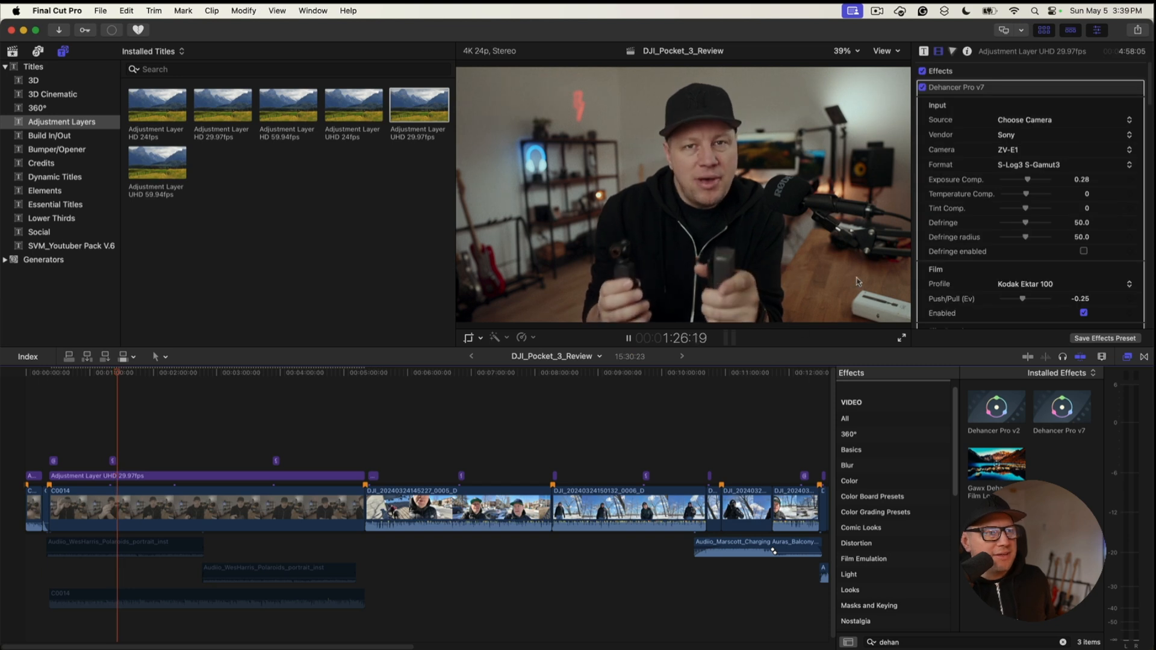
key(space)
Step: Look through the settings of the Dehancer Pro v7 modules from Film down to Vignette
scroll(1062, 304, down, 15)
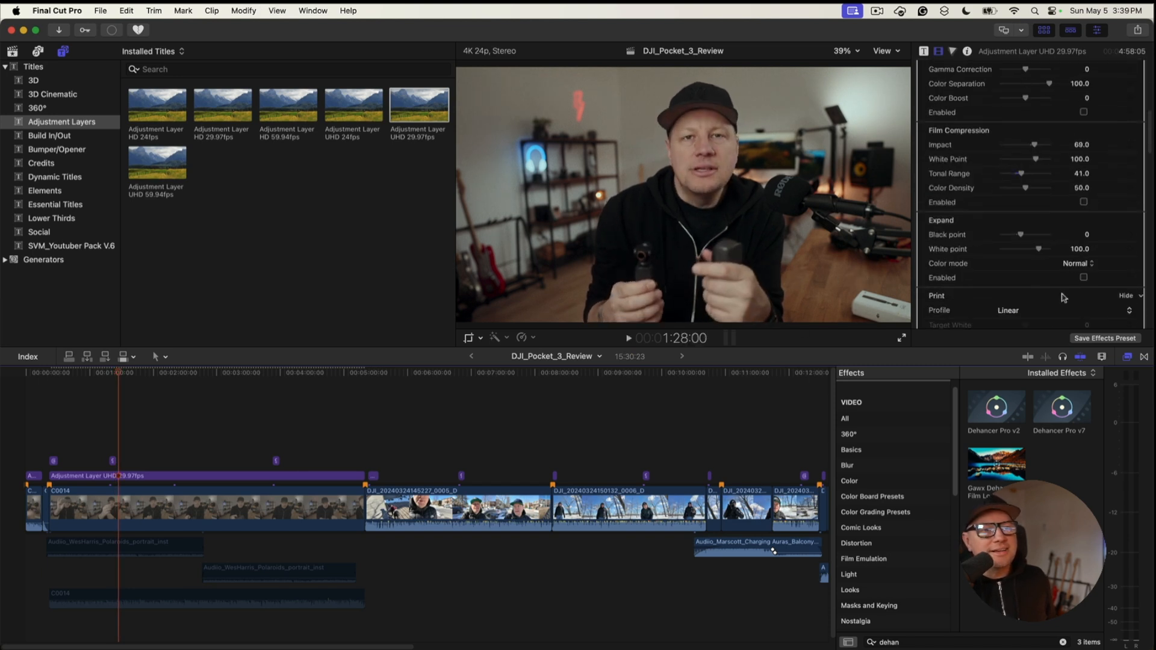
scroll(1064, 298, down, 15)
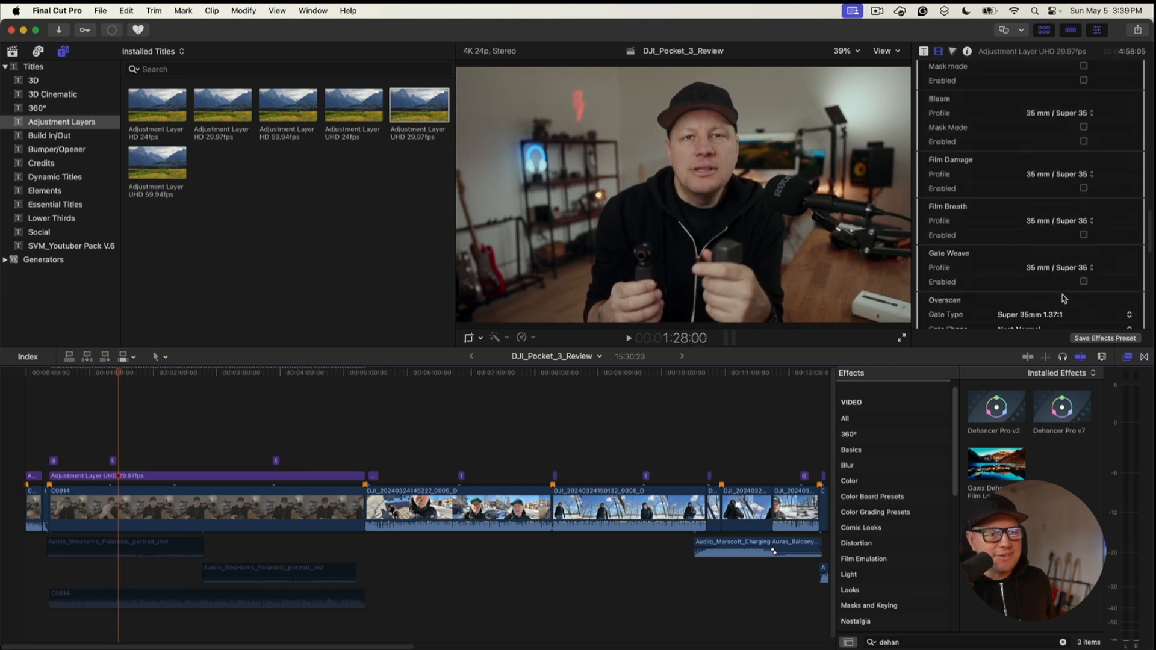
scroll(1064, 298, up, 6)
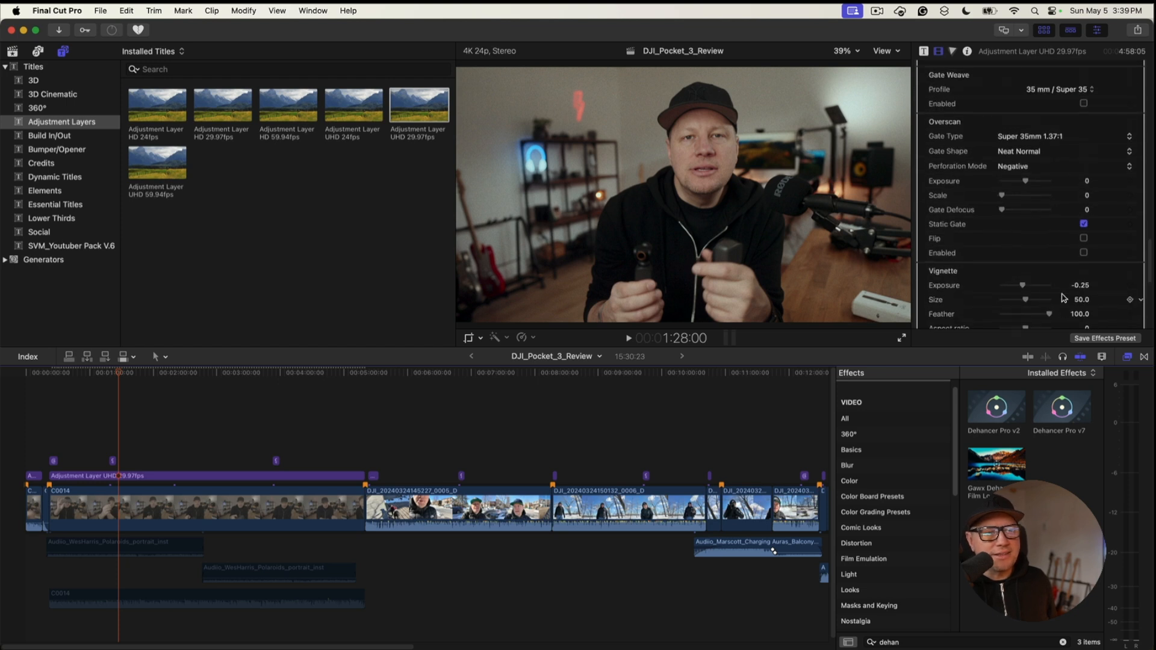
scroll(1111, 244, up, 10)
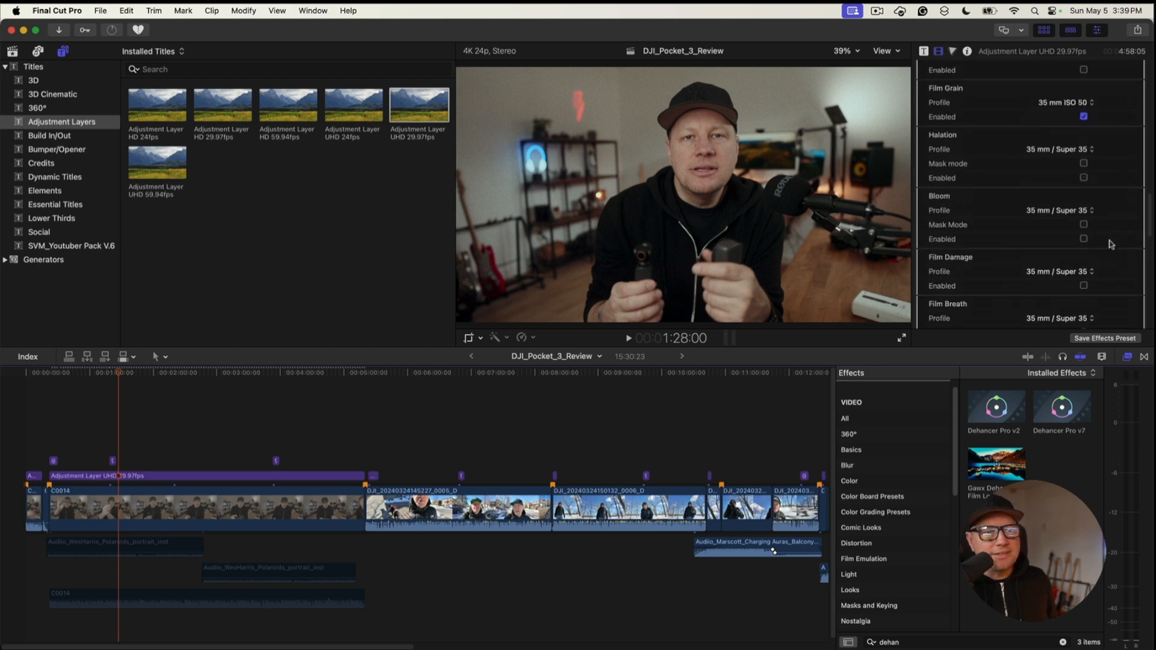
scroll(1112, 246, up, 10)
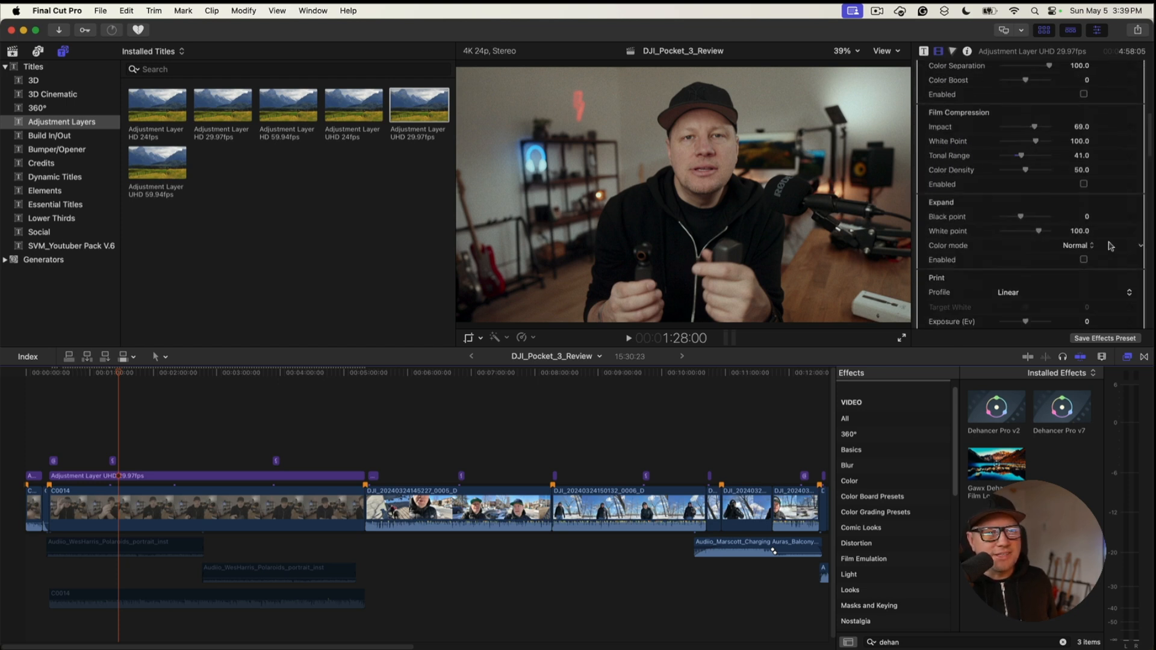
scroll(1111, 245, down, 10)
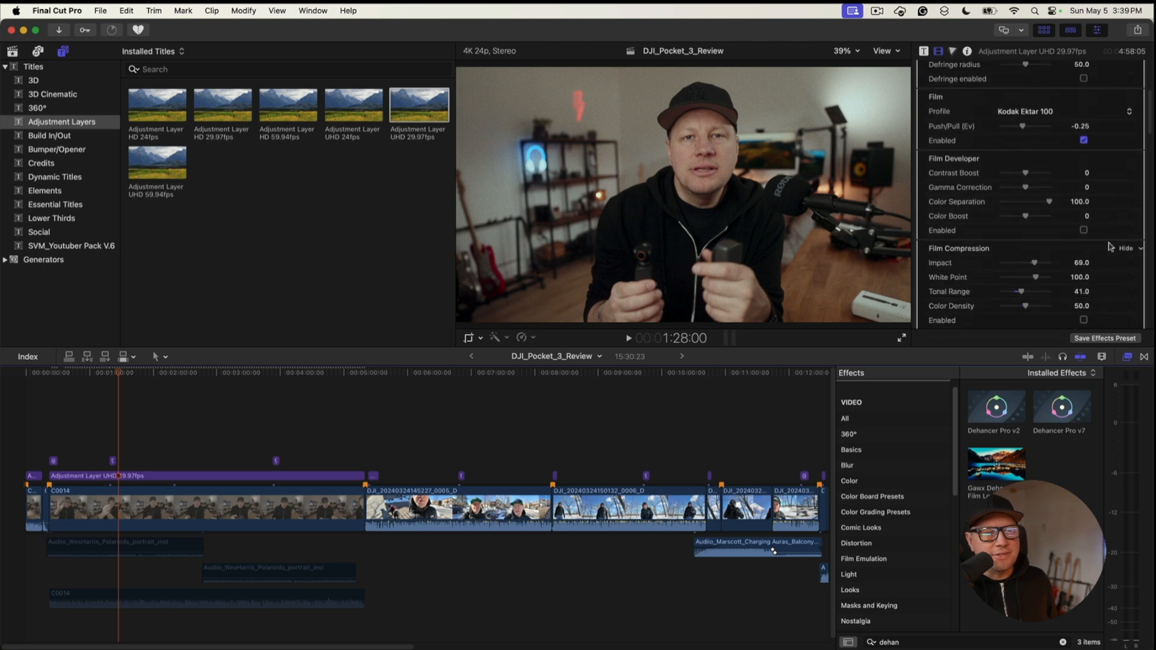
scroll(1112, 247, down, 10)
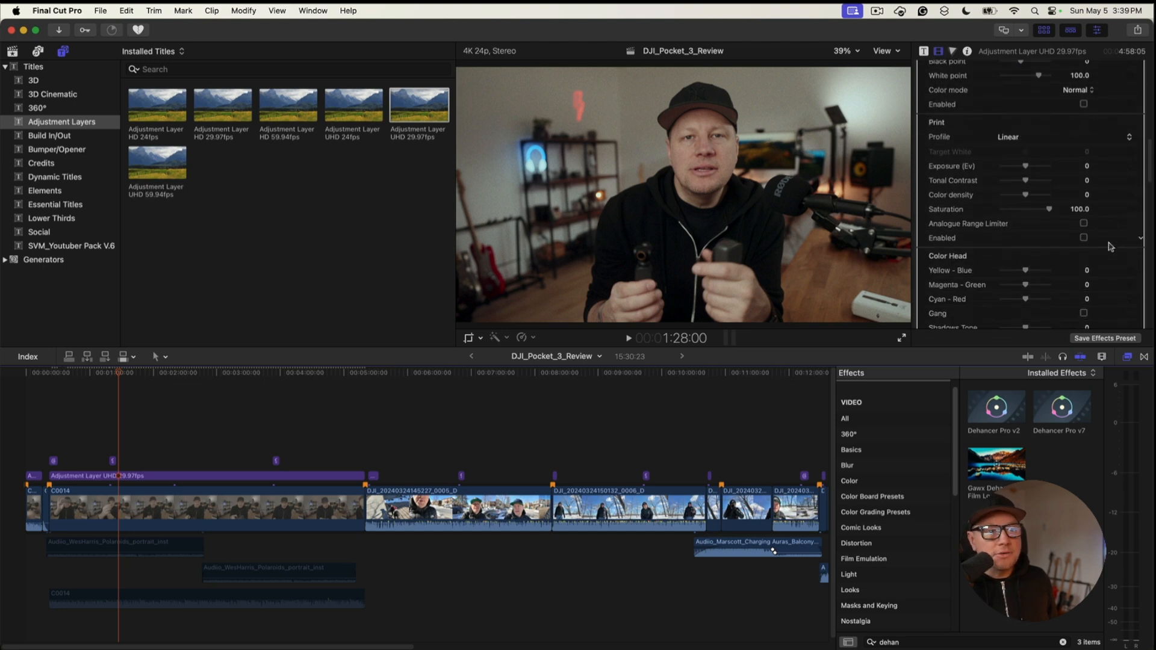
Step: Enable Halation, check the 16 mm / Super 16 profile in mask mode, and set the Halation profile to 65 mm / 70 mm
scroll(1111, 247, down, 5)
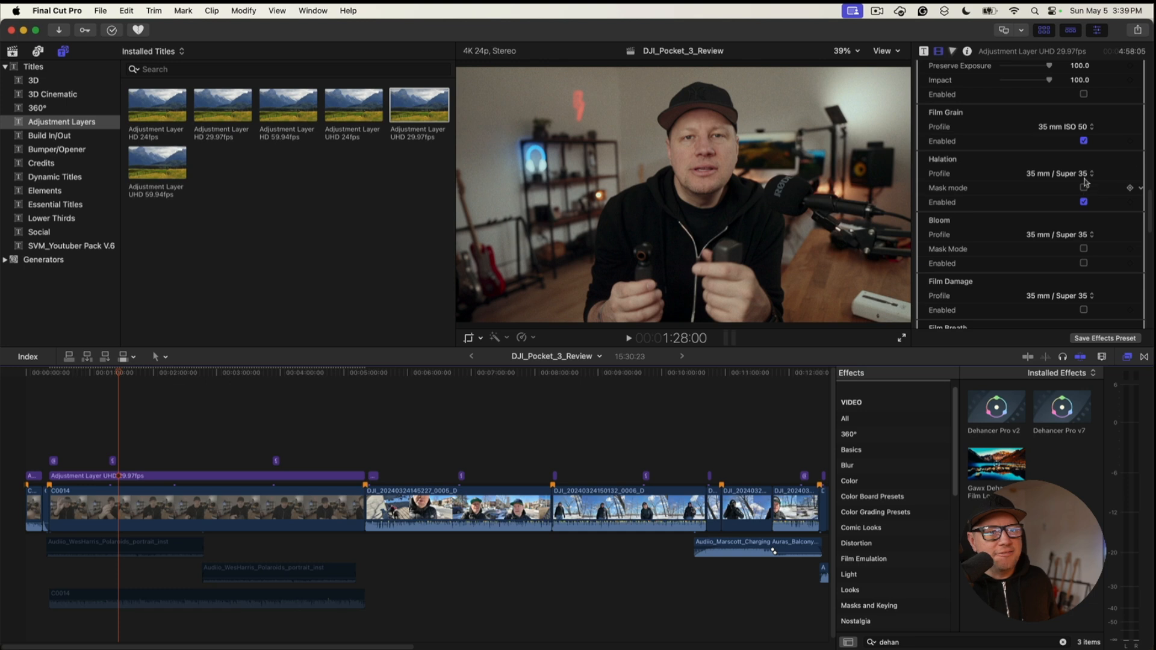
click(1085, 176)
click(1086, 150)
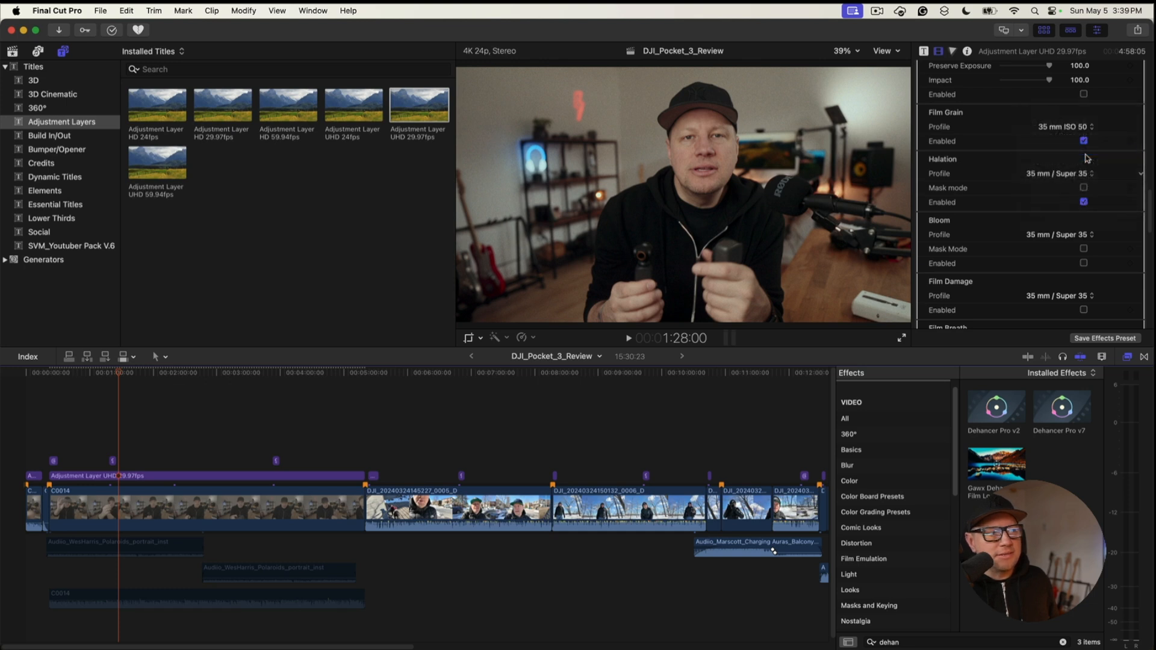
click(1084, 188)
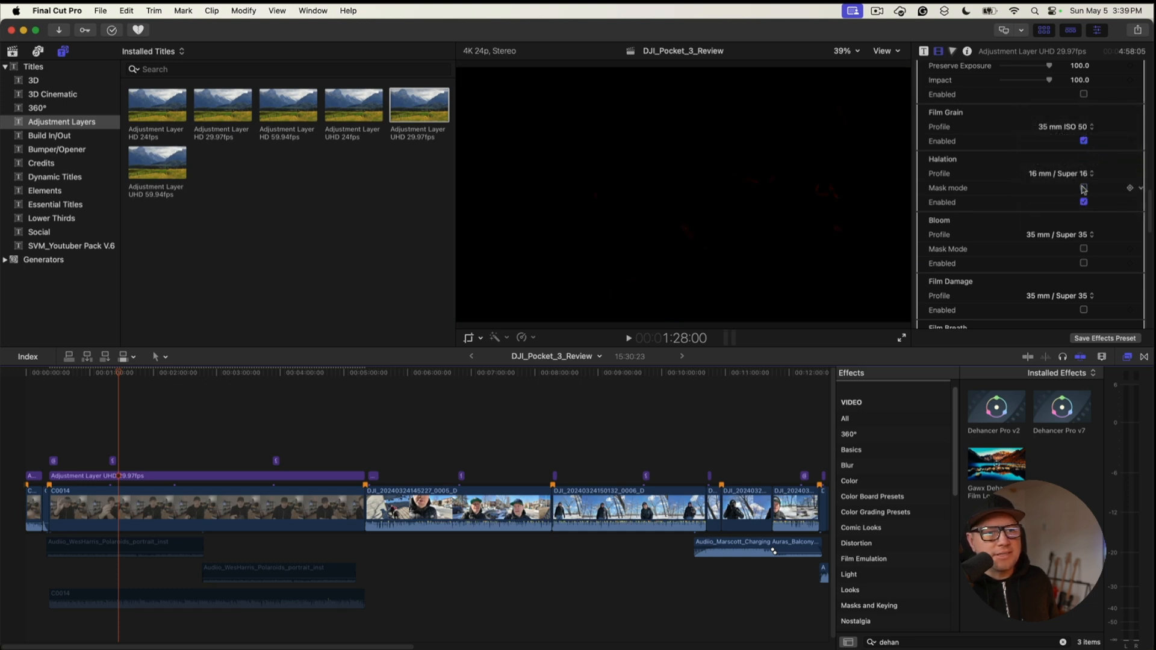
click(1084, 188)
click(1086, 175)
click(598, 179)
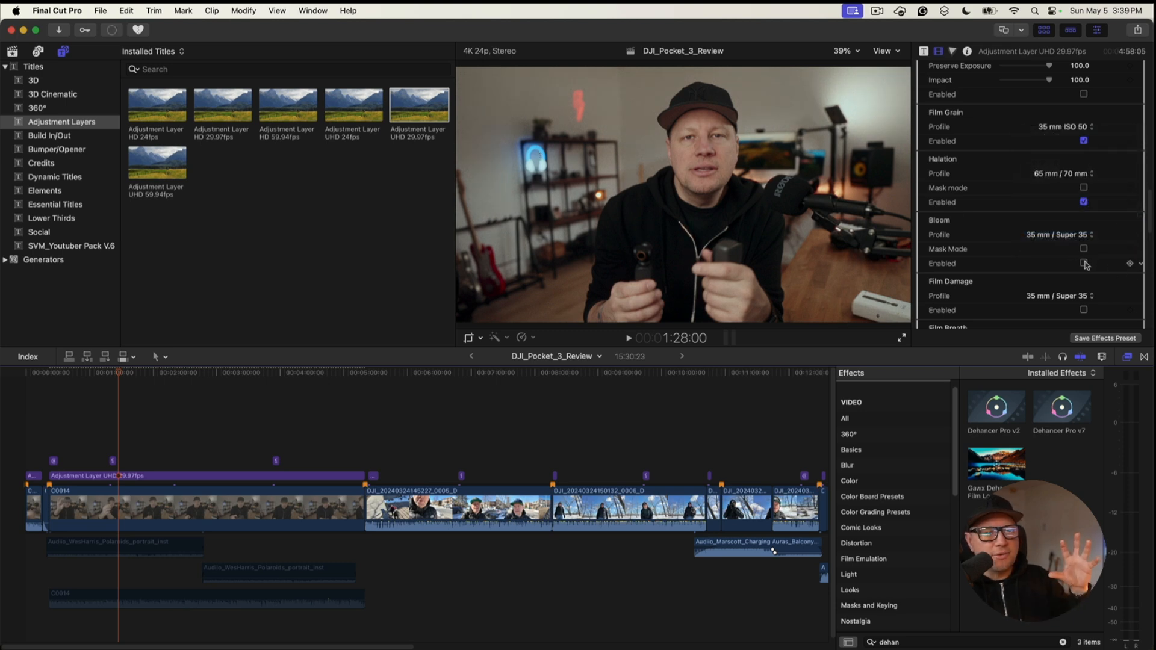
Step: Enable Bloom and set its profile to 16 mm / Super 16
click(1084, 264)
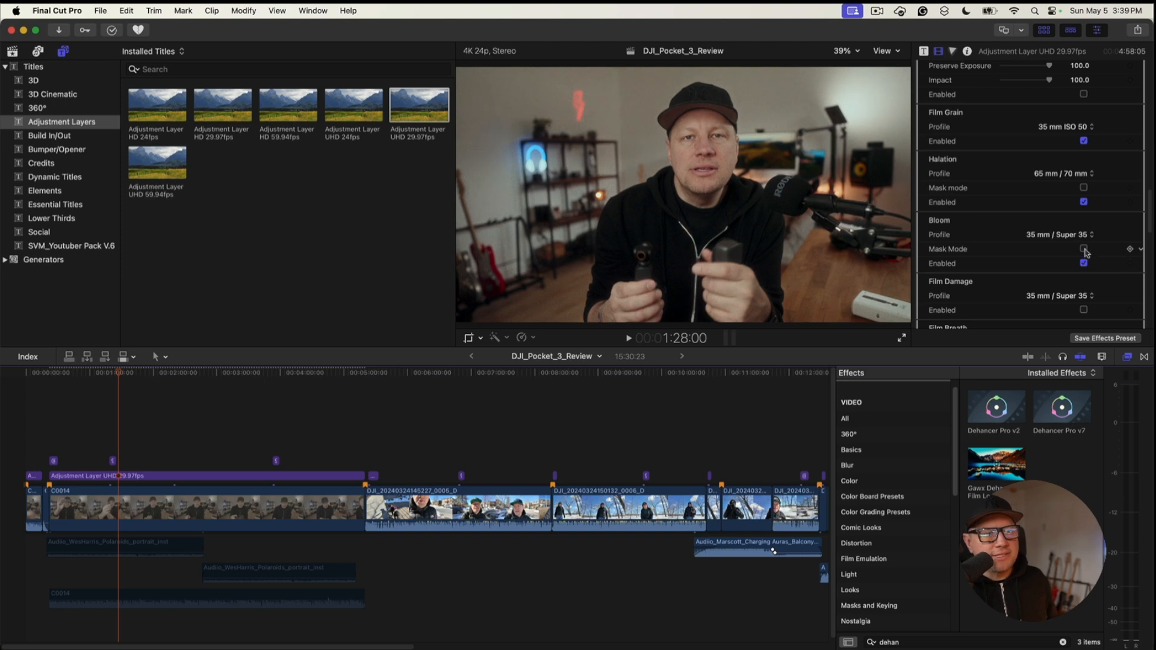
click(1085, 236)
click(1063, 222)
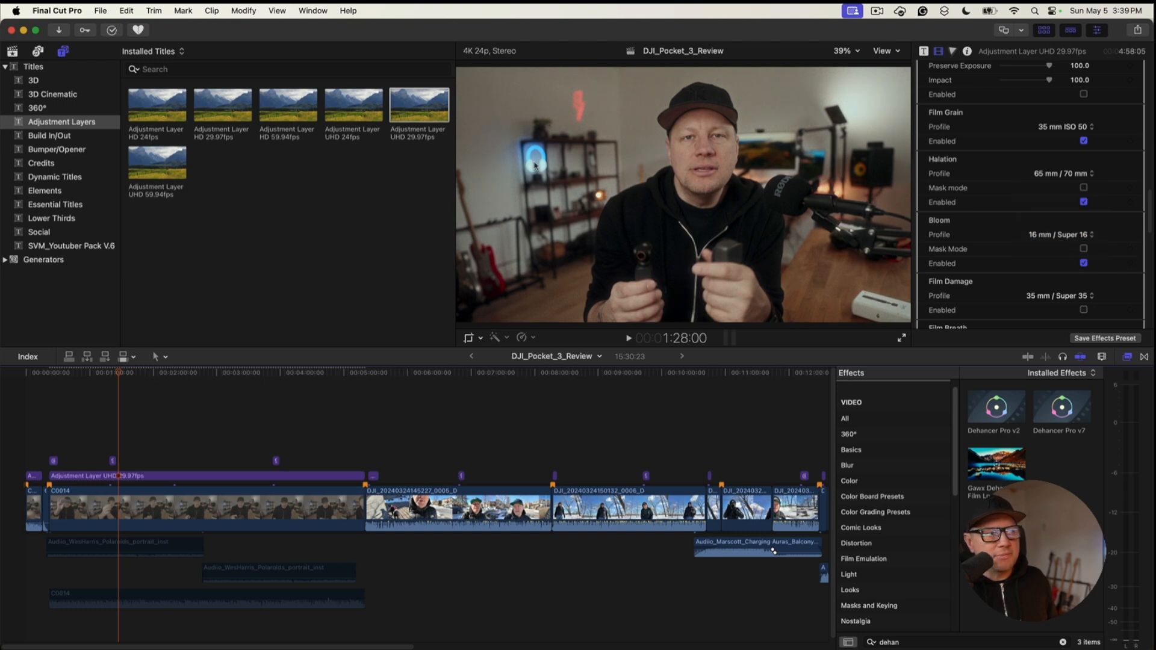
click(1084, 264)
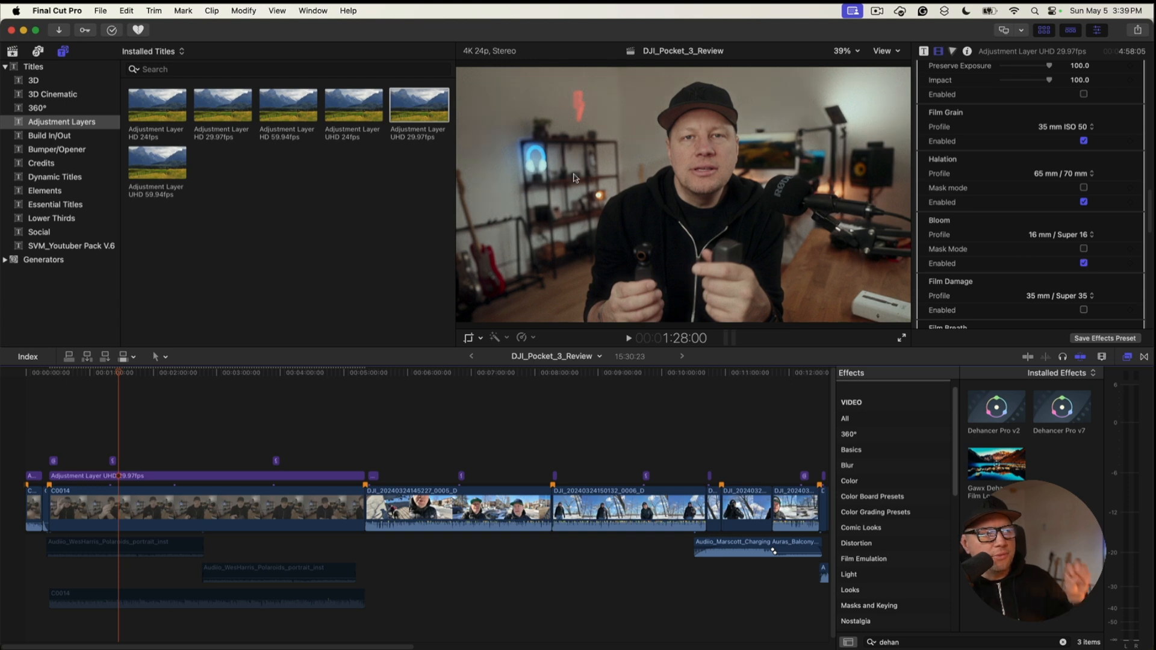
Step: Play the footage full screen to examine the halation and bloom around the lights, then return to the editor and pause
click(902, 339)
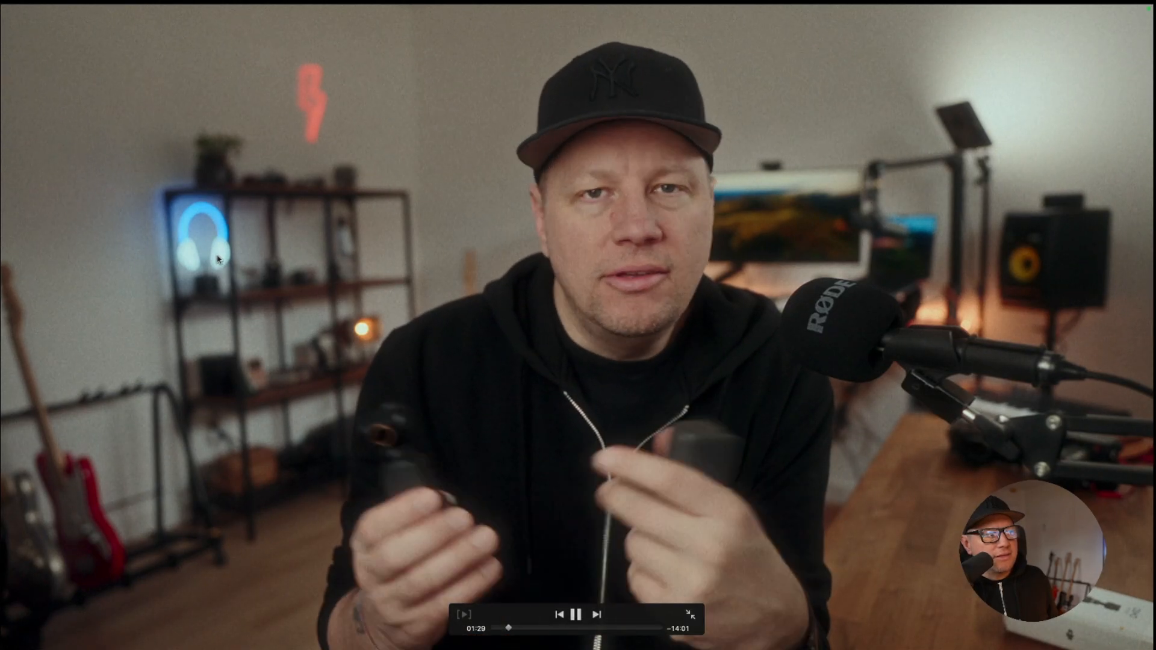
key(Escape)
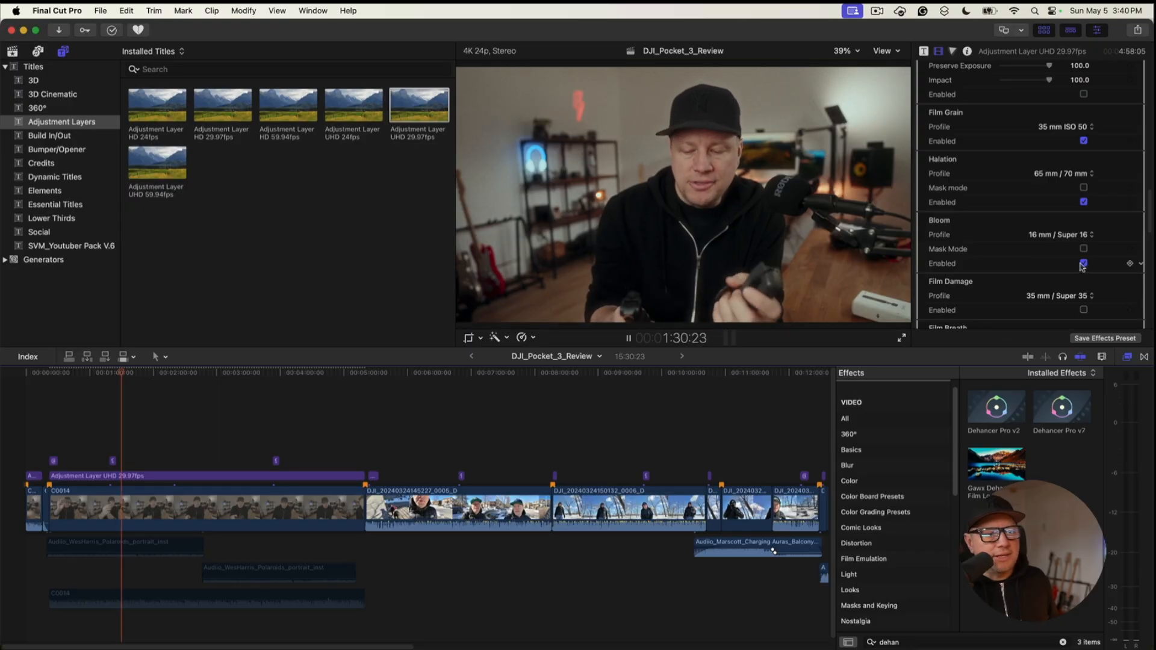
key(space)
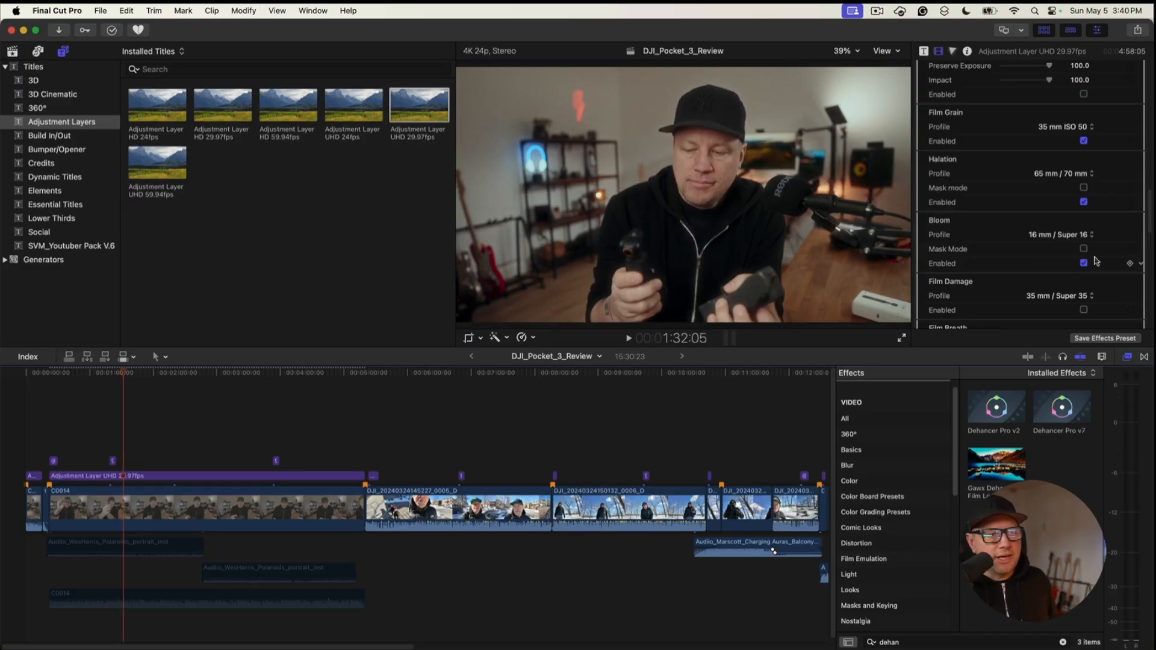
Step: Enable Film Damage with the 35 mm / Super 35 profile
scroll(1097, 260, down, 5)
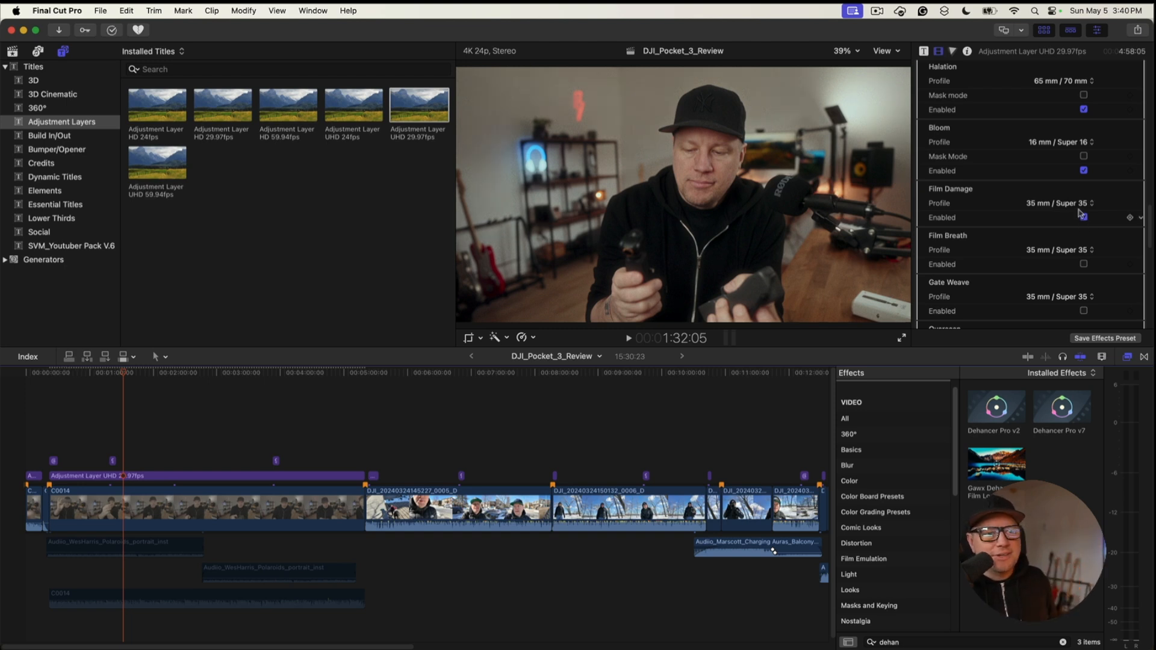
click(1079, 204)
click(1122, 208)
click(1084, 217)
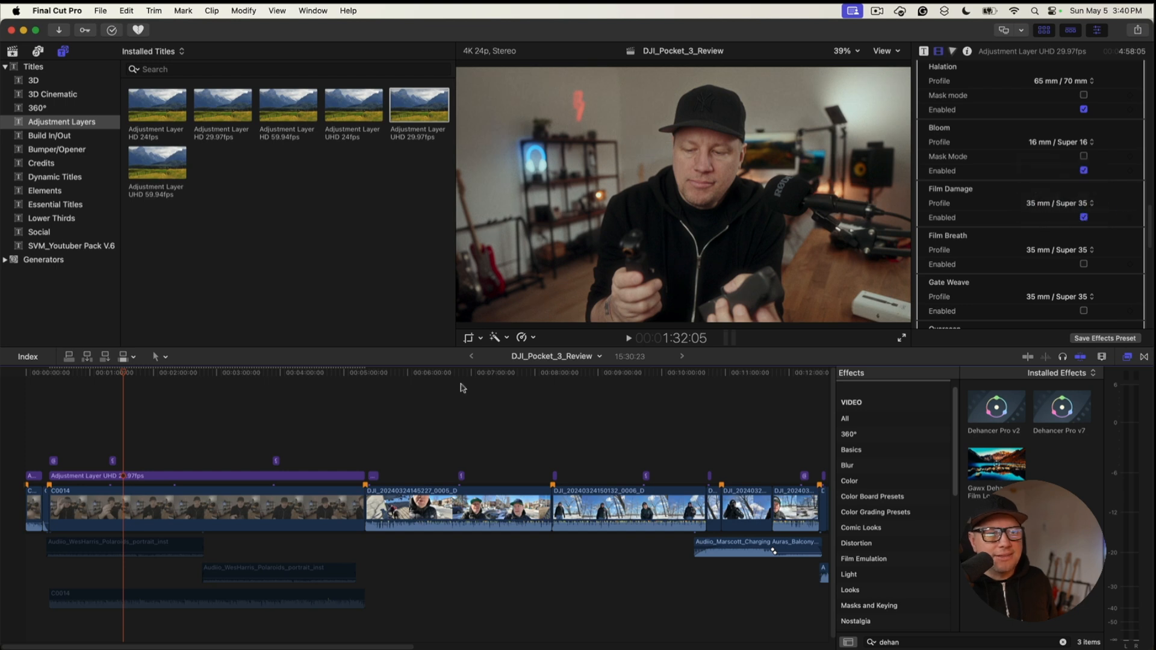
Step: Play the footage full screen to check the film damage, then stop with the playhead around 1:49 in the C0014 clip
key(space)
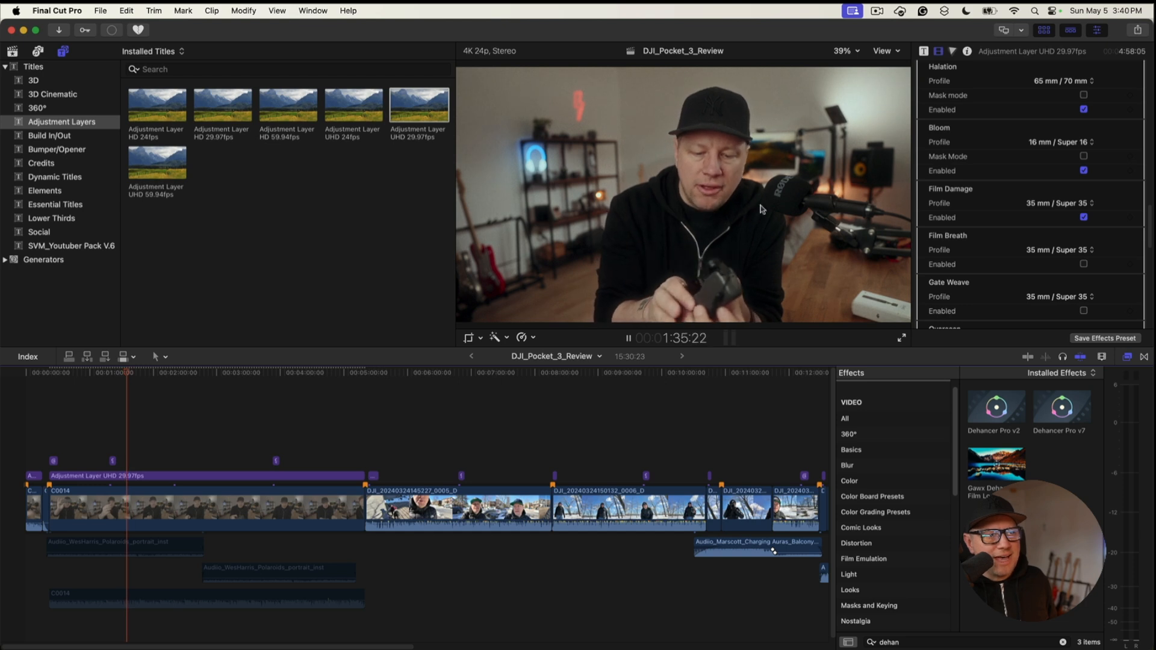
click(902, 338)
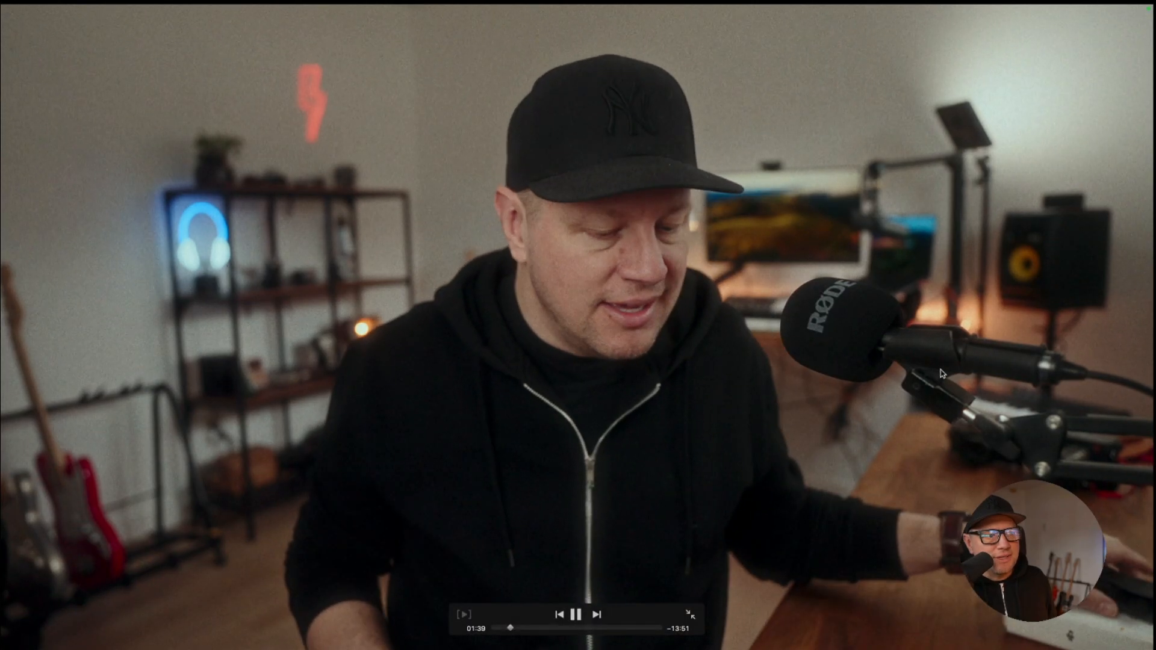
key(Escape)
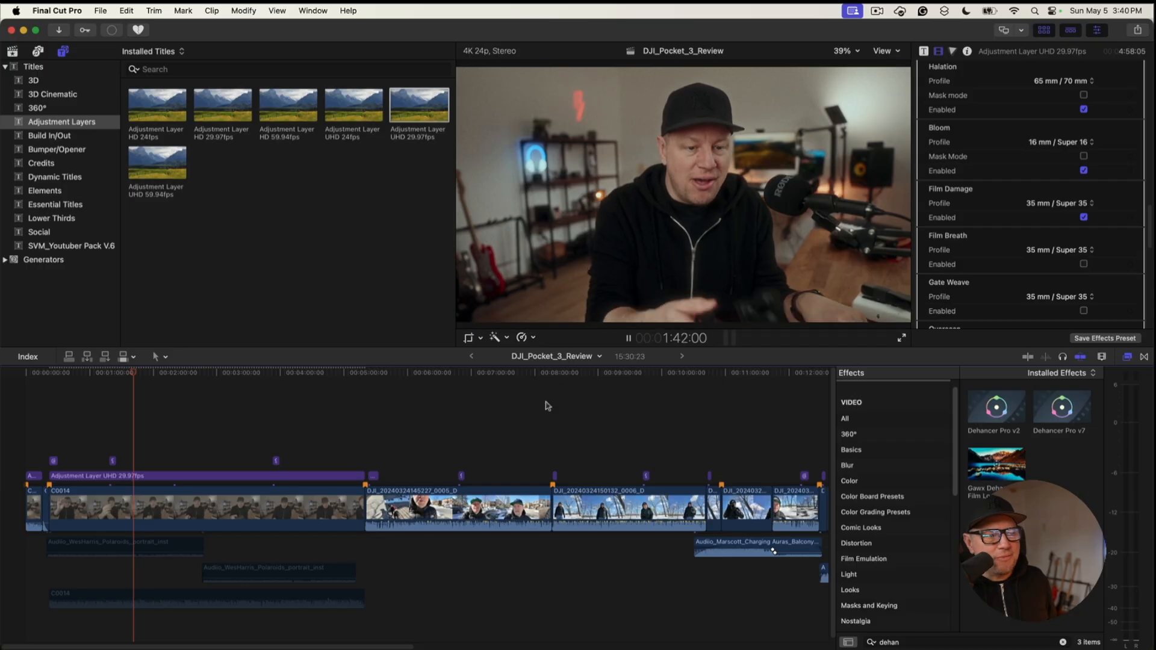
click(142, 427)
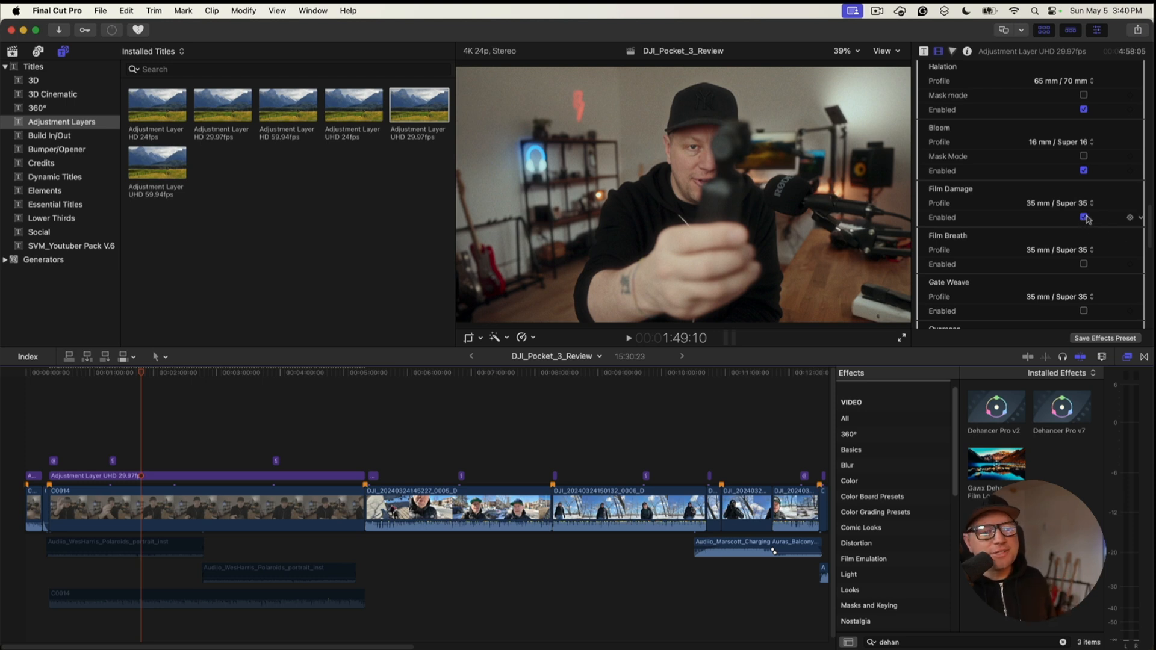
Step: Enable Film Breath with the 35 mm / Super 35 profile
scroll(1094, 214, down, 5)
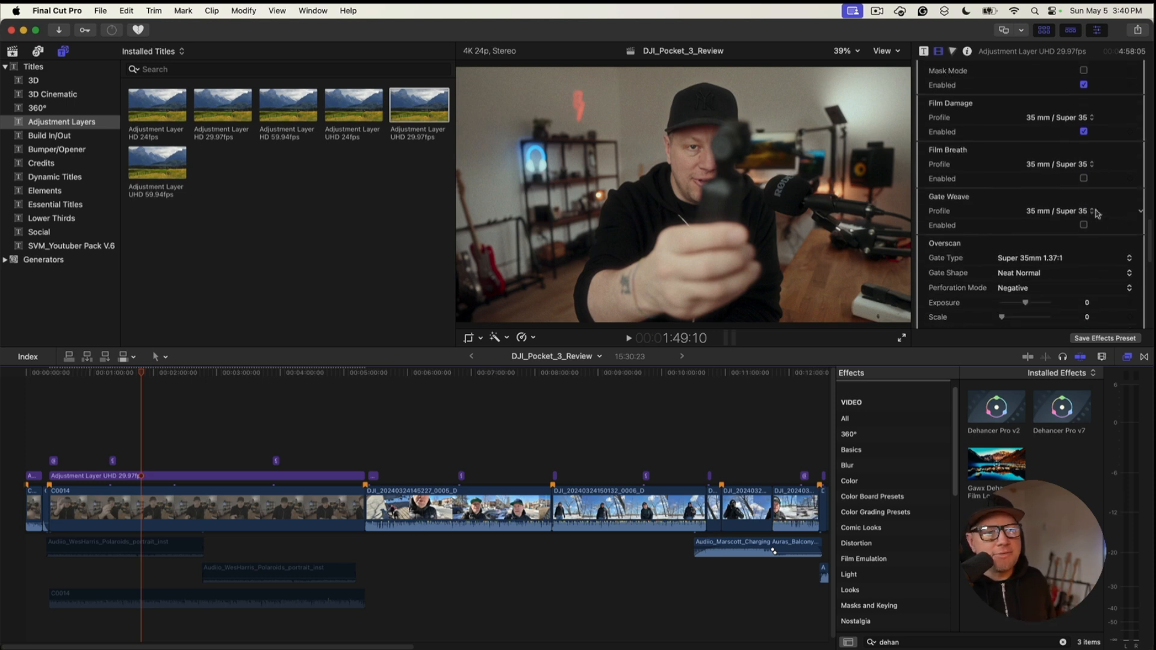
scroll(1093, 212, up, 3)
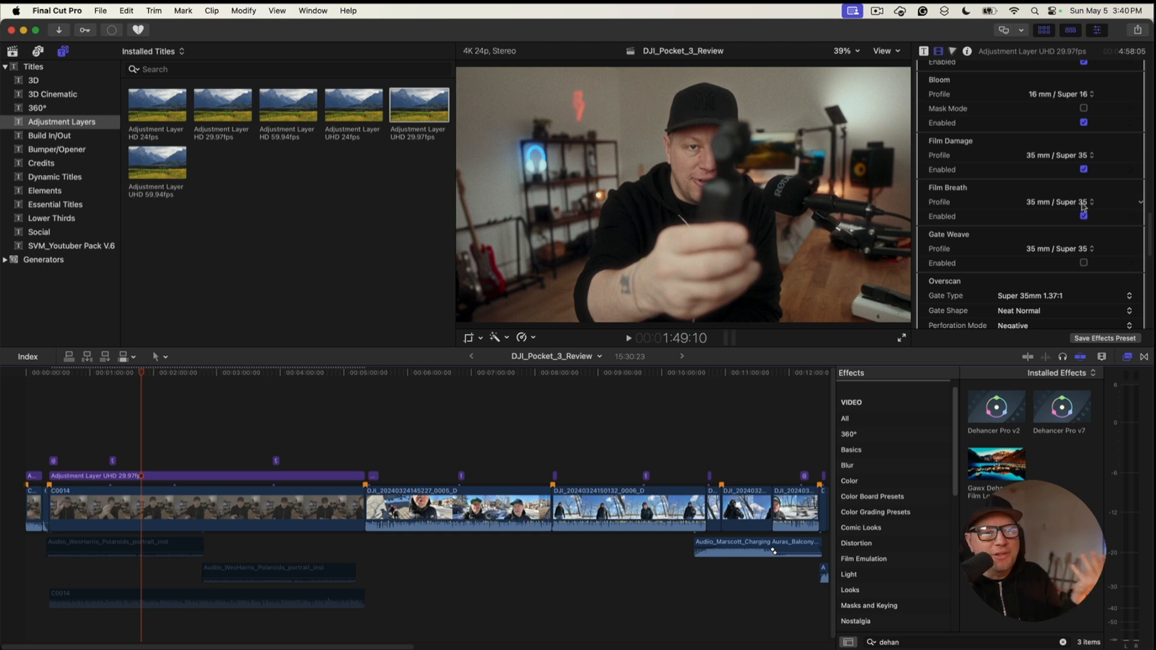
Step: Try the Super 16mm 1.66:1 overscan gate type, and return it to Super 35mm 1.37:1
scroll(1096, 220, down, 3)
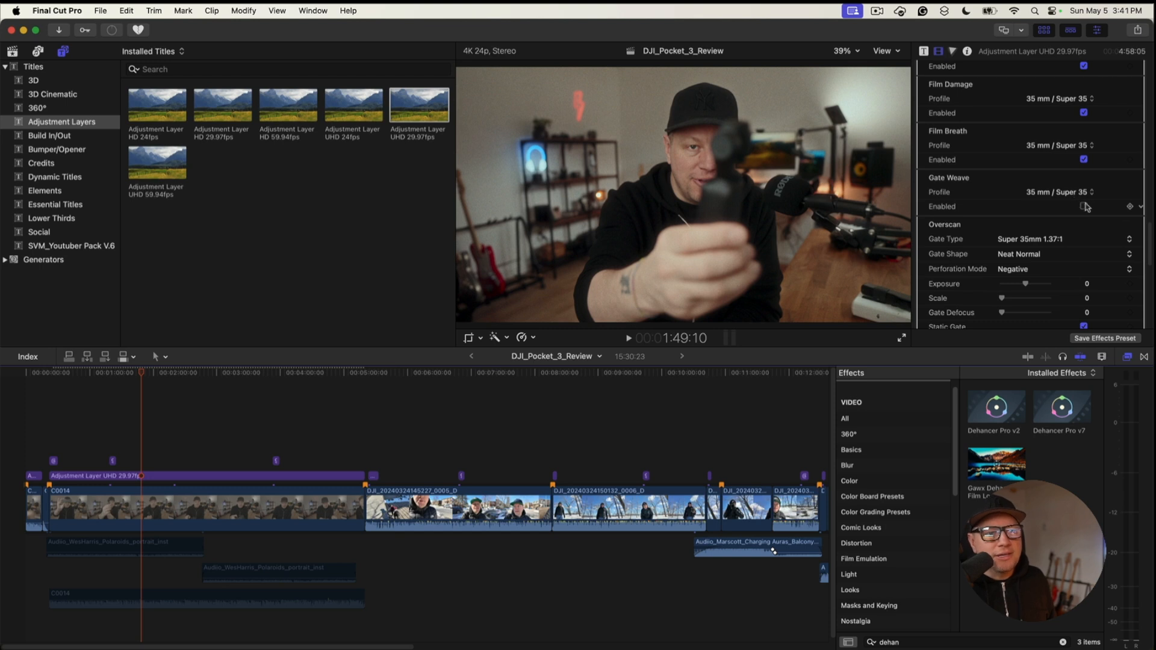
scroll(1086, 217, down, 3)
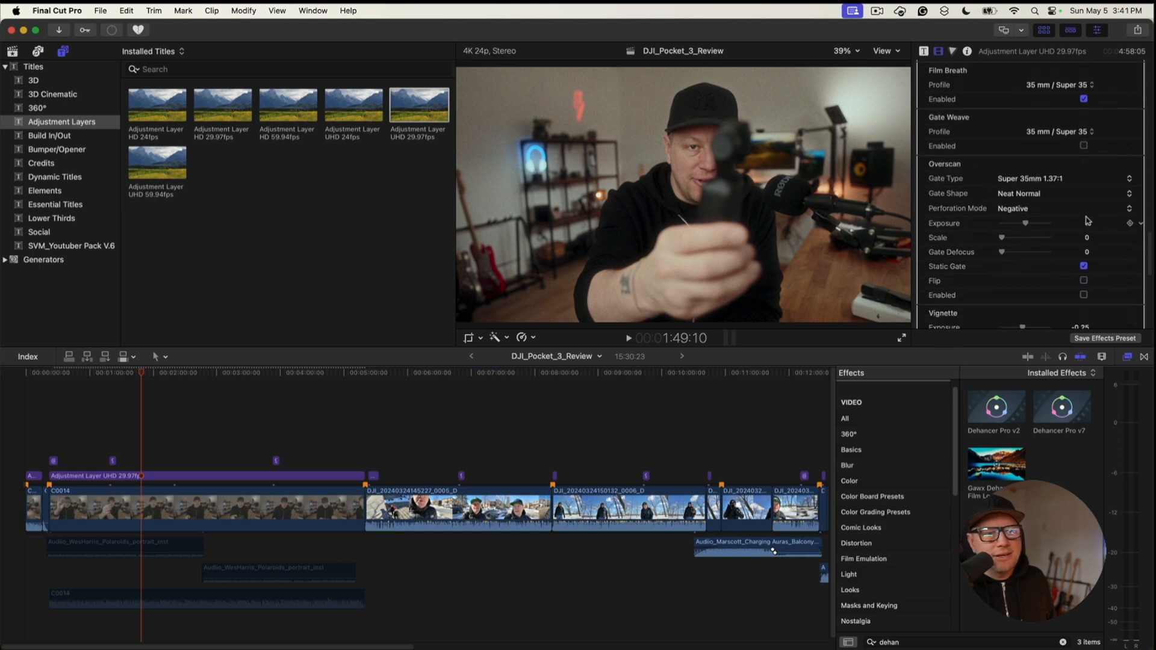
scroll(1088, 220, down, 3)
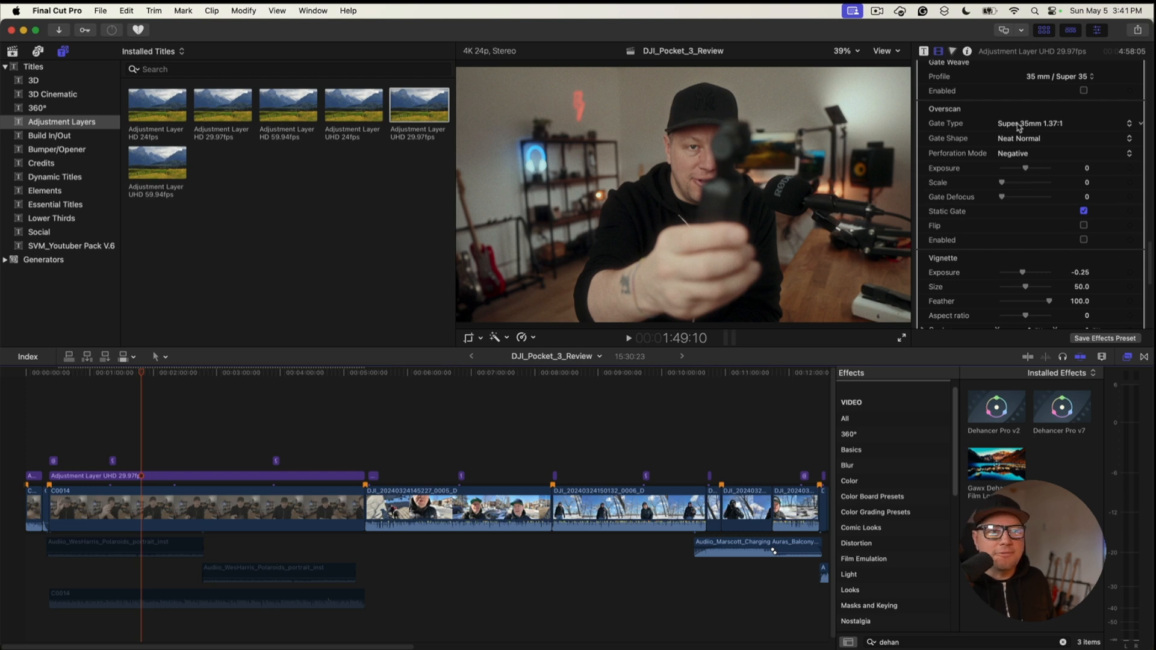
click(1037, 124)
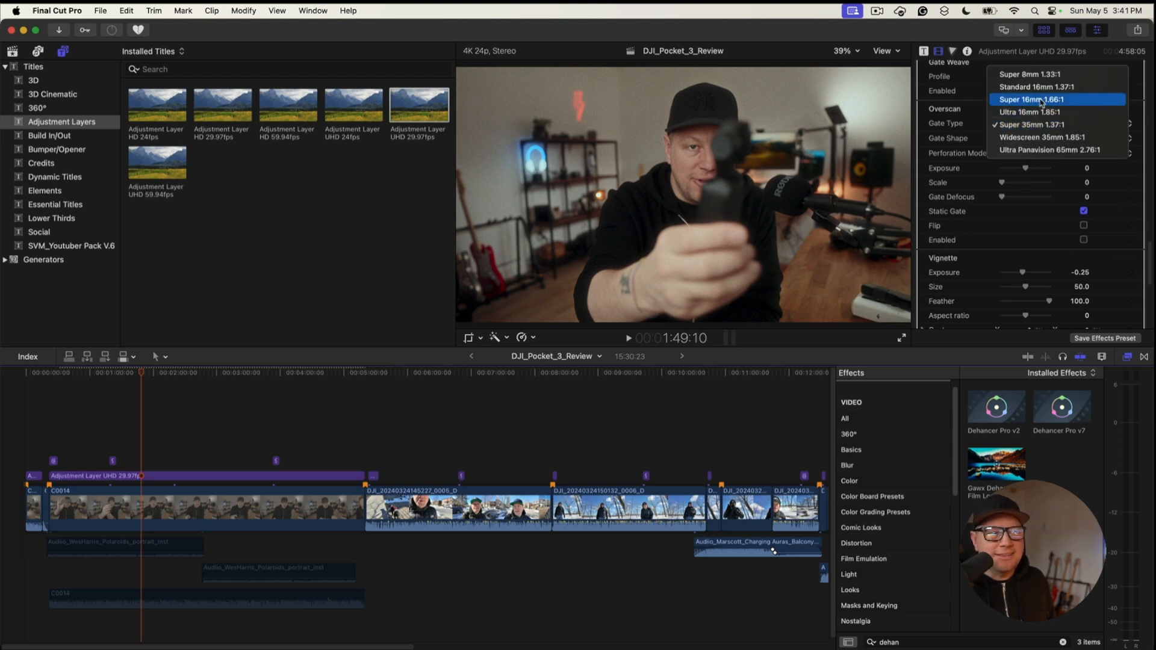
click(1044, 100)
click(1062, 123)
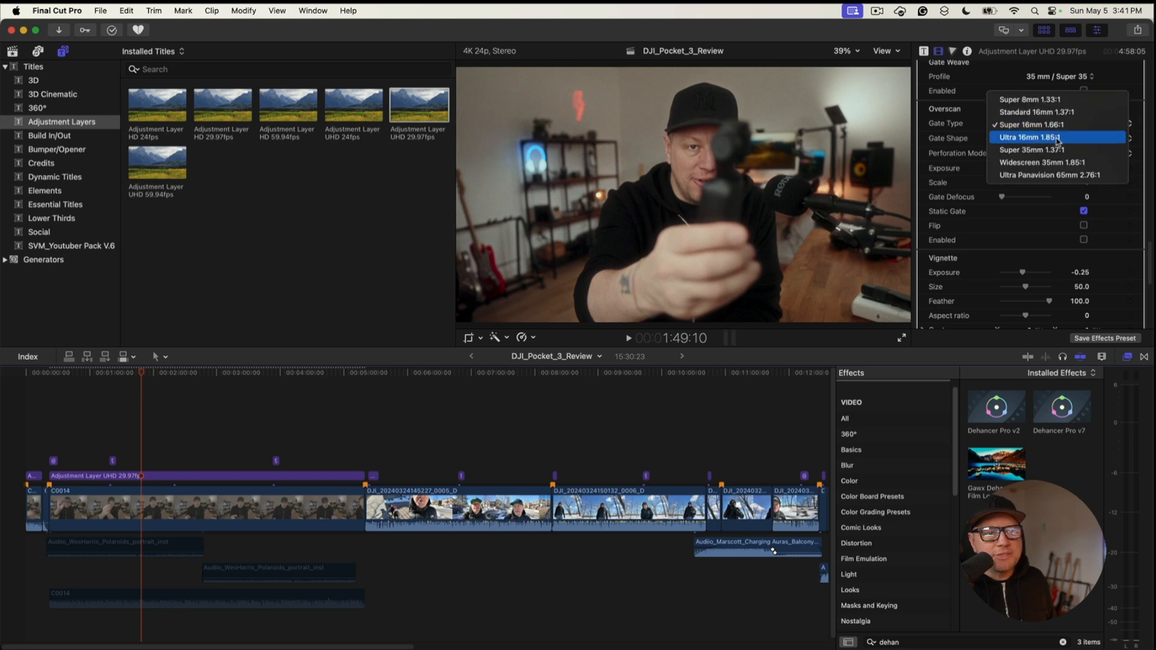
click(1054, 152)
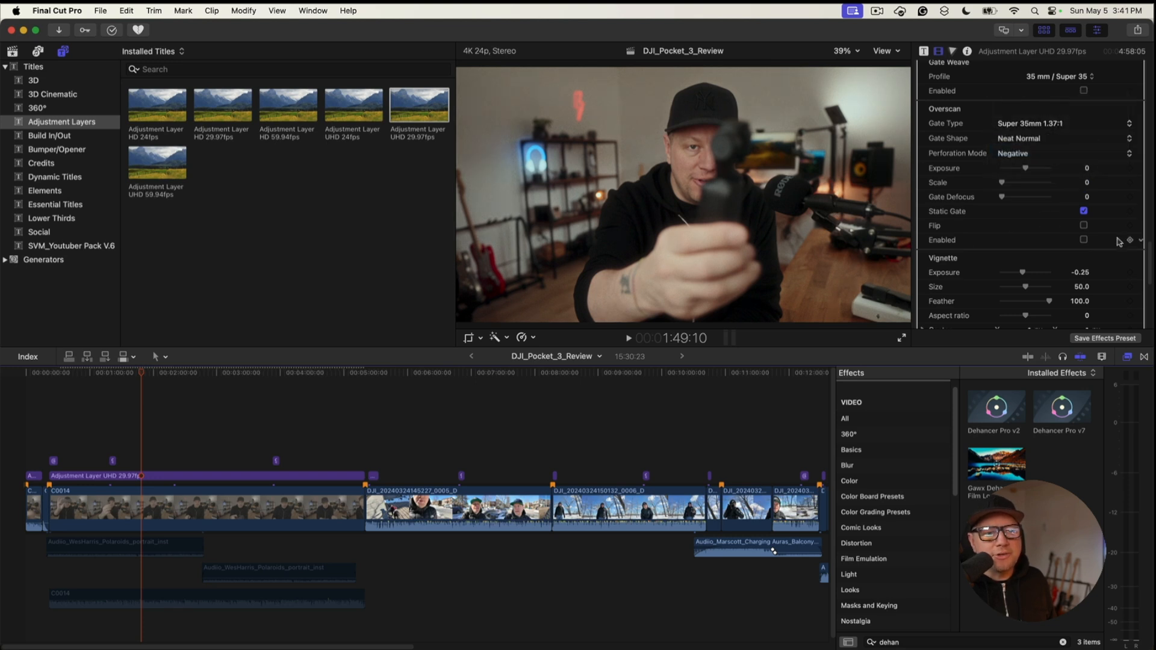
Step: Enable the Vignette with Exposure -0.3, Size 41, Feather 66 and Aspect ratio 18
scroll(1107, 241, down, 2)
scroll(1069, 241, down, 2)
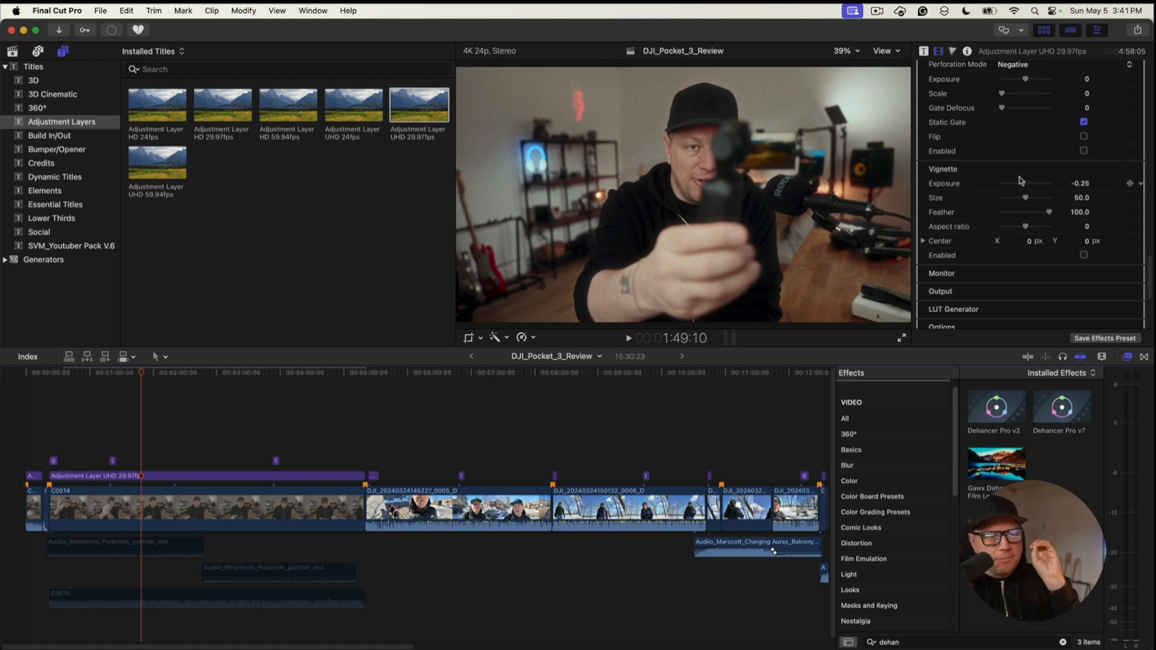
click(1084, 255)
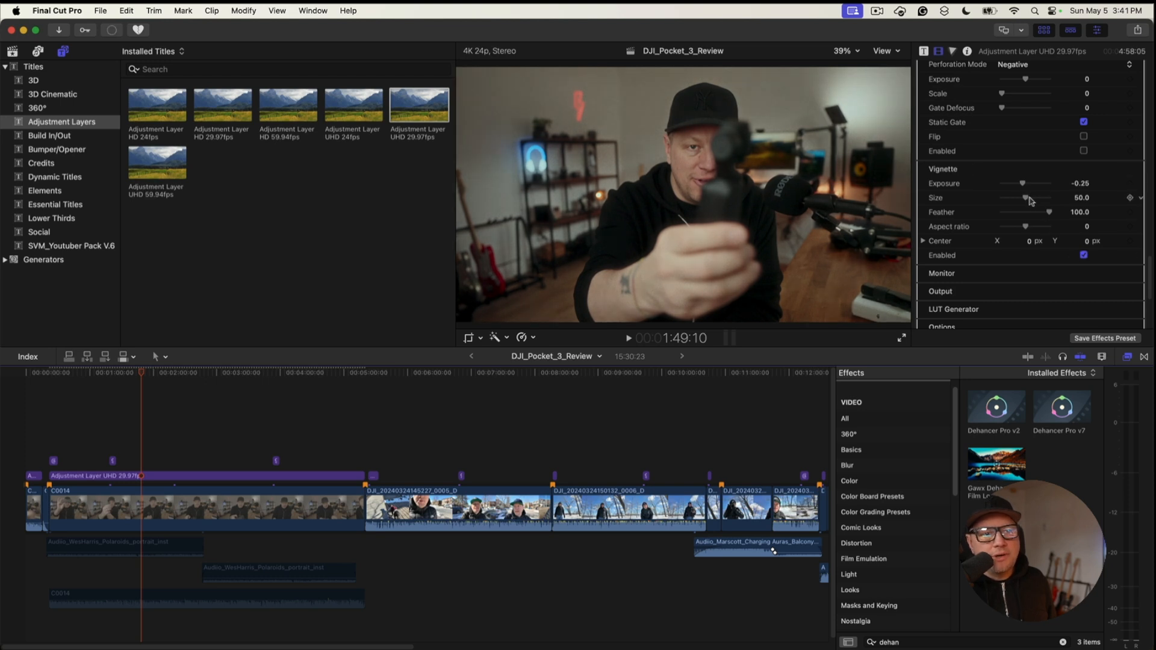
mouse_move(1026, 197)
mouse_down()
mouse_move(1041, 200)
mouse_move(1014, 200)
mouse_move(1047, 214)
mouse_move(1004, 228)
mouse_move(1031, 227)
mouse_move(1012, 187)
mouse_move(1040, 187)
mouse_move(1025, 188)
mouse_up()
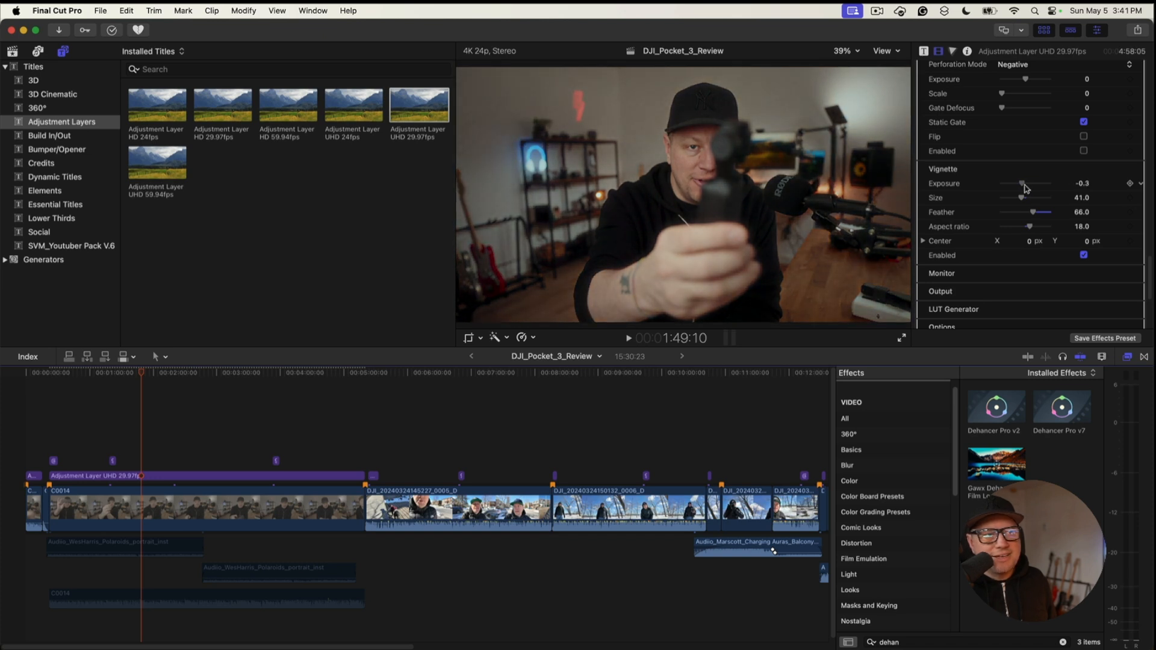
Step: Play the footage full screen to check the vignette, and return to the editor paused around 1:52
click(903, 338)
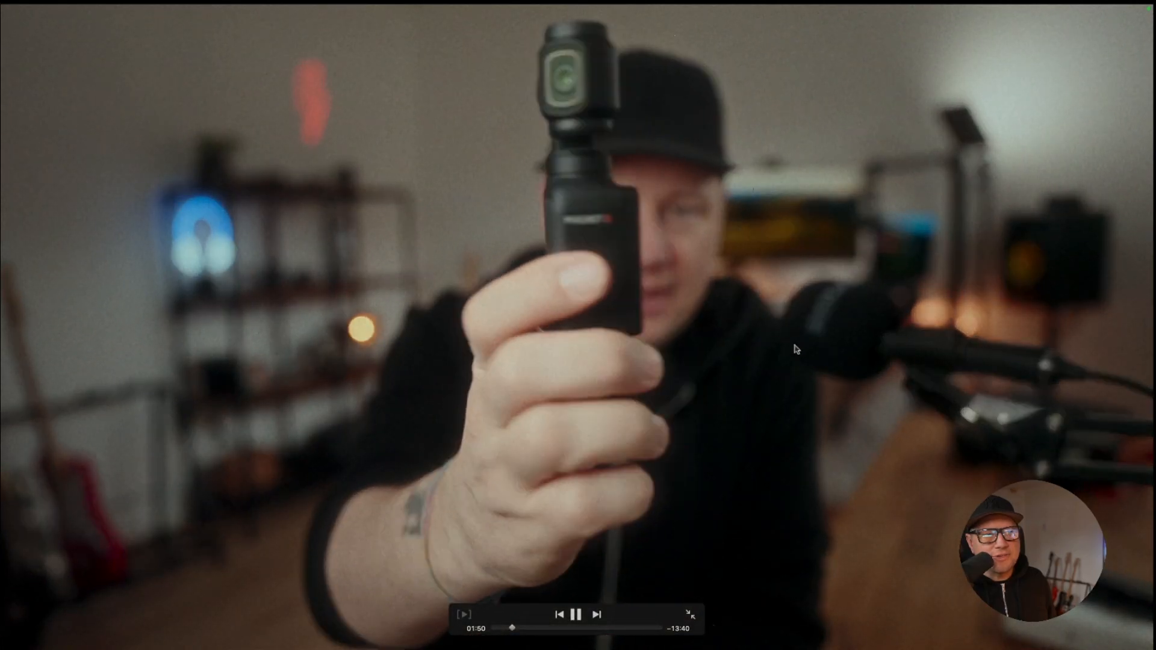
key(Escape)
key(space)
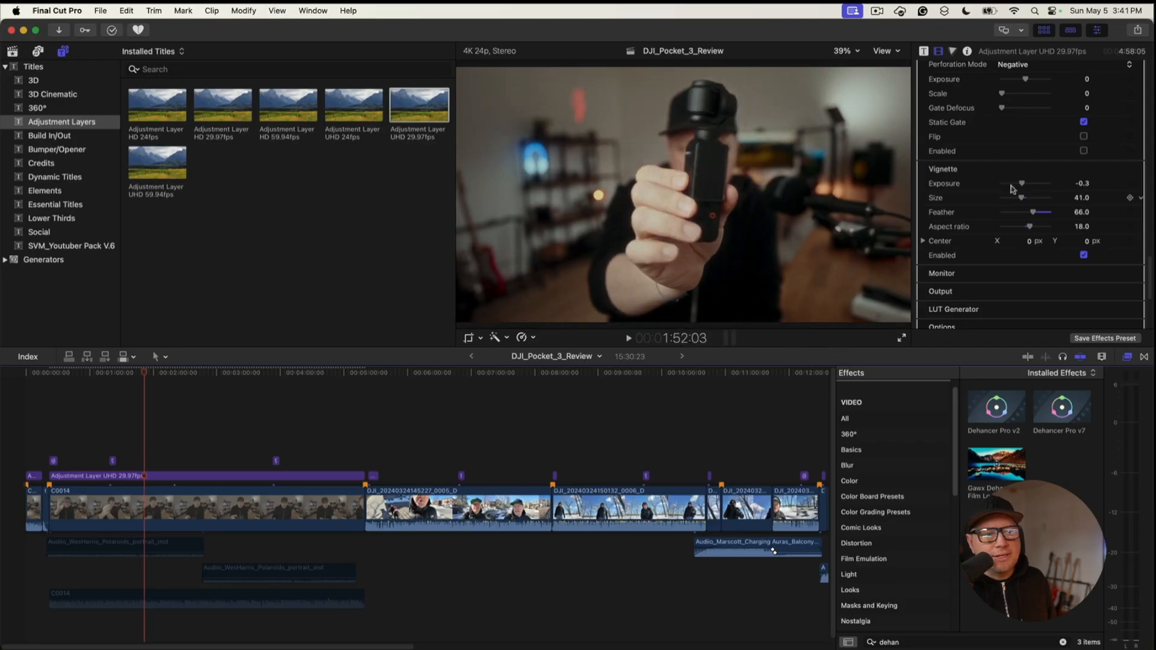
Step: Examine the frame with the False Color IRE and Clipping indication monitors in turn, switching each one off again
scroll(1048, 187, down, 5)
scroll(1038, 217, up, 3)
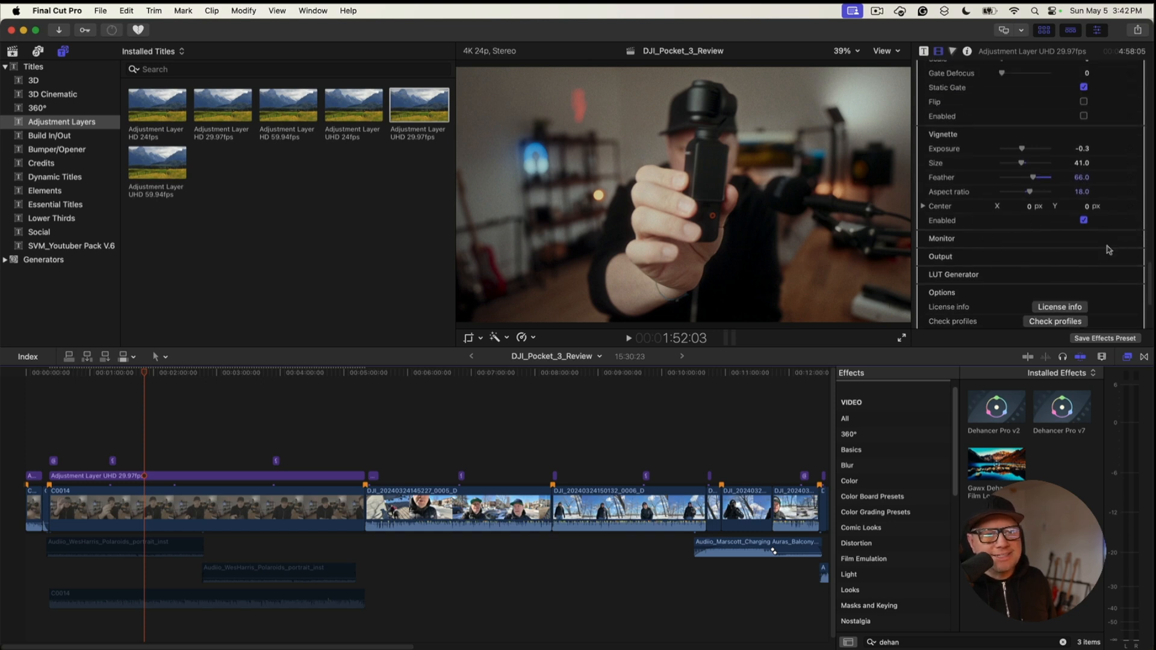
click(1125, 239)
click(1084, 243)
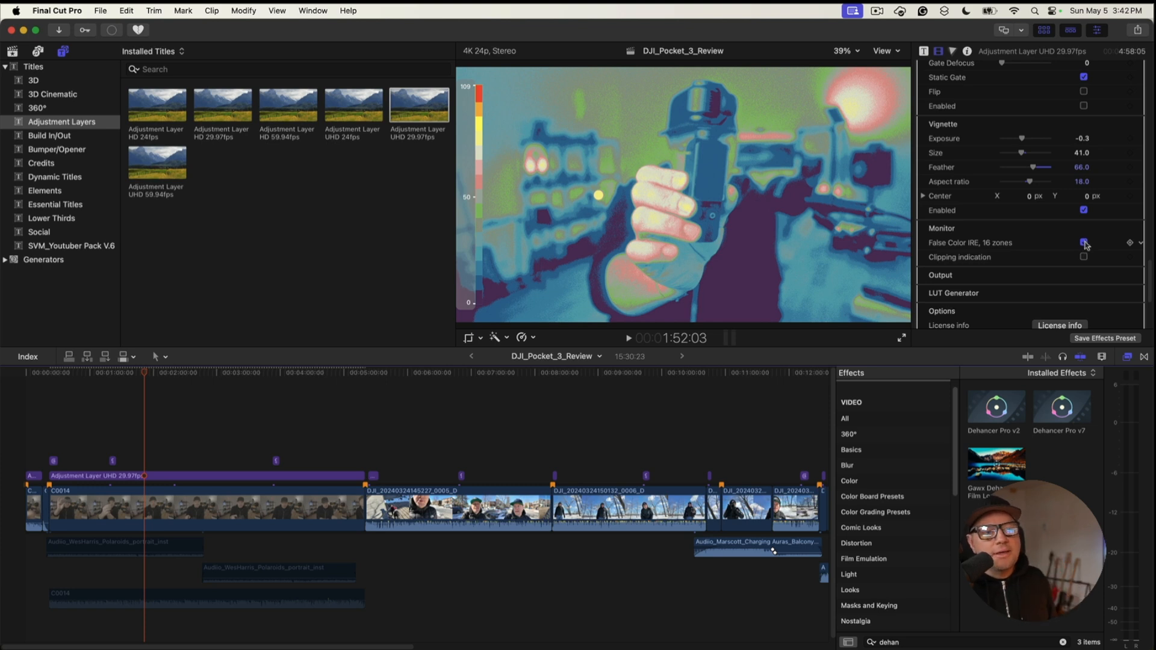
click(1084, 243)
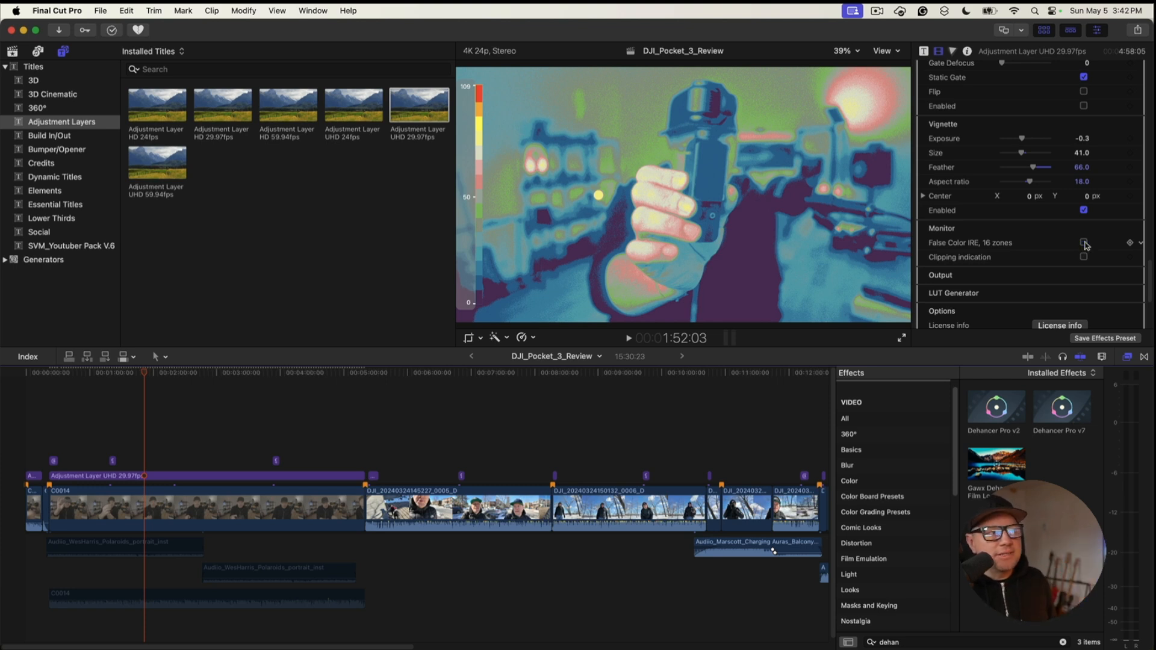
click(1084, 258)
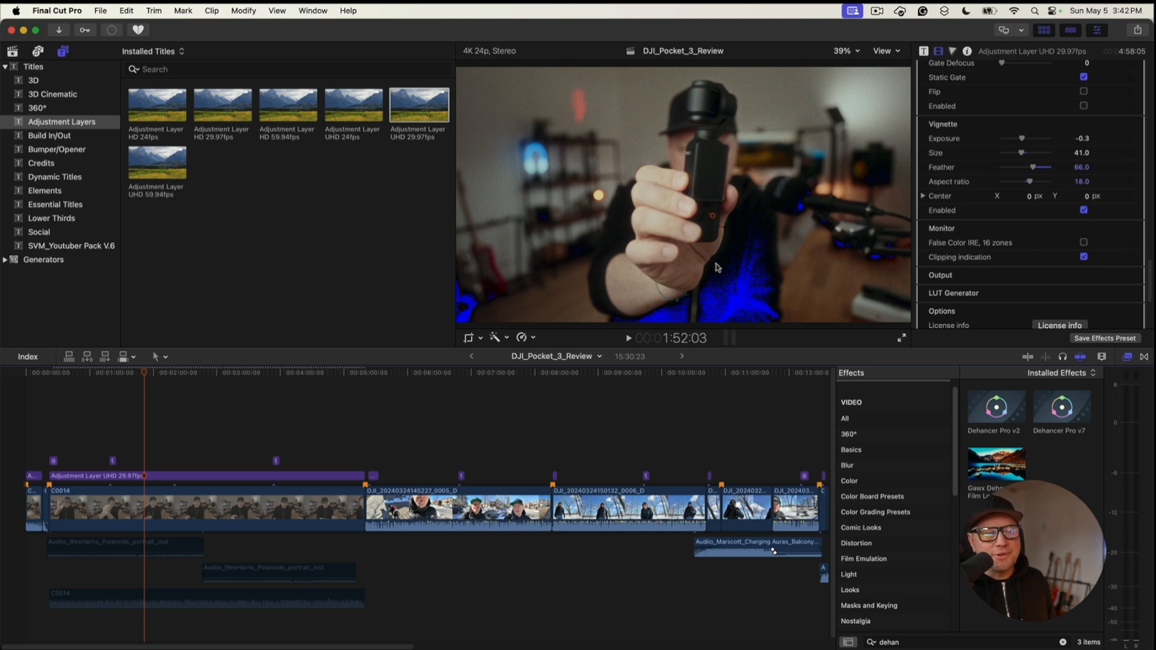
click(1084, 257)
Step: Show the Output settings and try out the Total impact adjustment, leaving it at 100
scroll(1102, 267, down, 1)
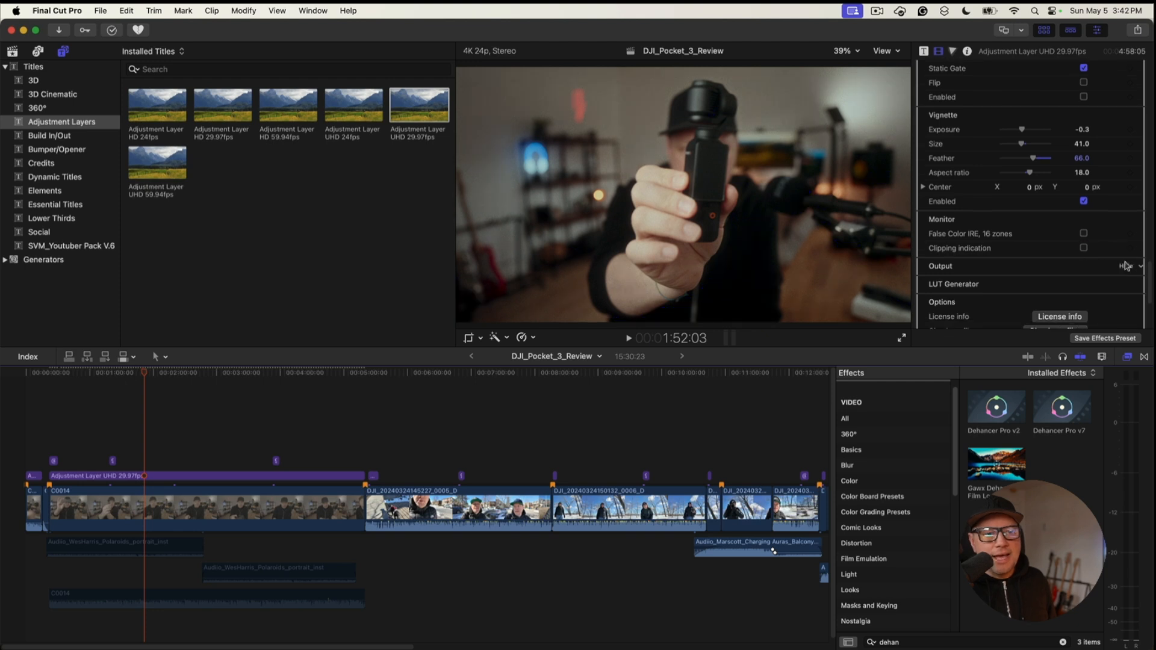
click(1126, 264)
scroll(1123, 265, down, 3)
mouse_move(1048, 243)
mouse_down()
mouse_move(989, 244)
mouse_move(1050, 242)
mouse_up()
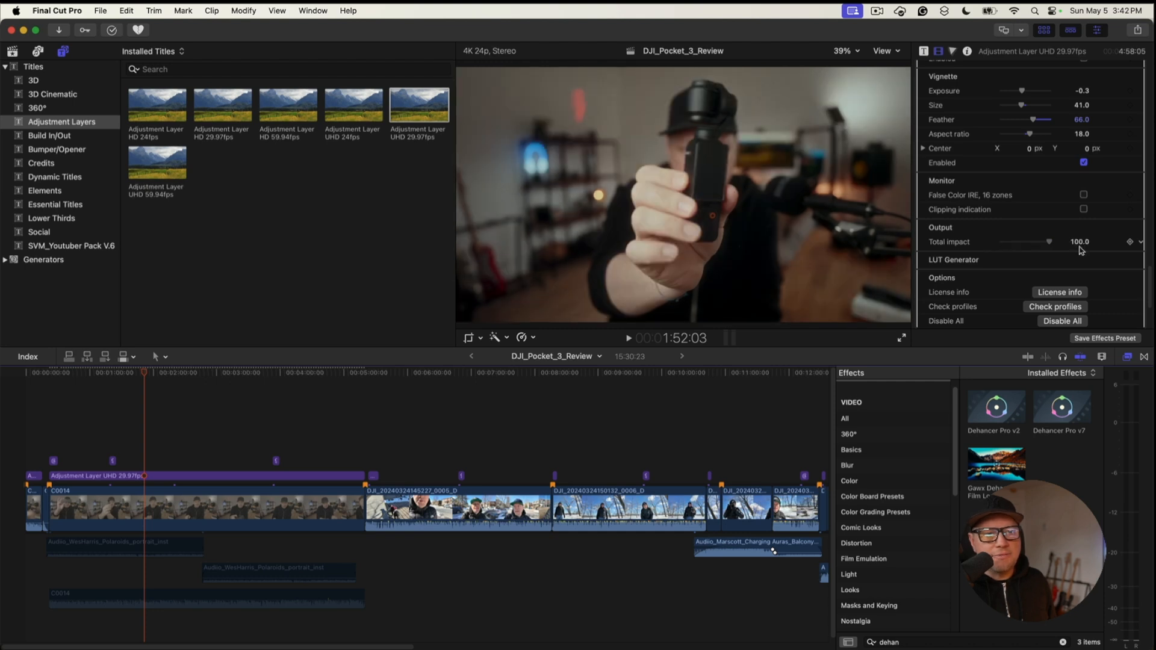
Step: View the Dehancer plugin's license information, and close it
scroll(1113, 253, down, 3)
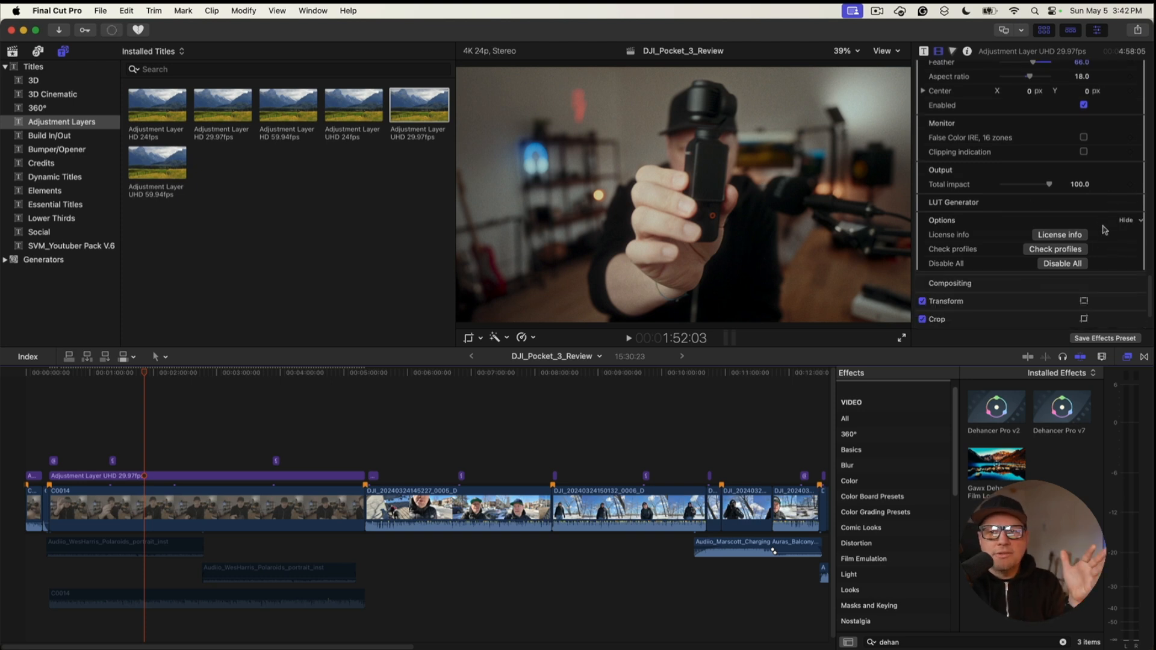
click(1080, 236)
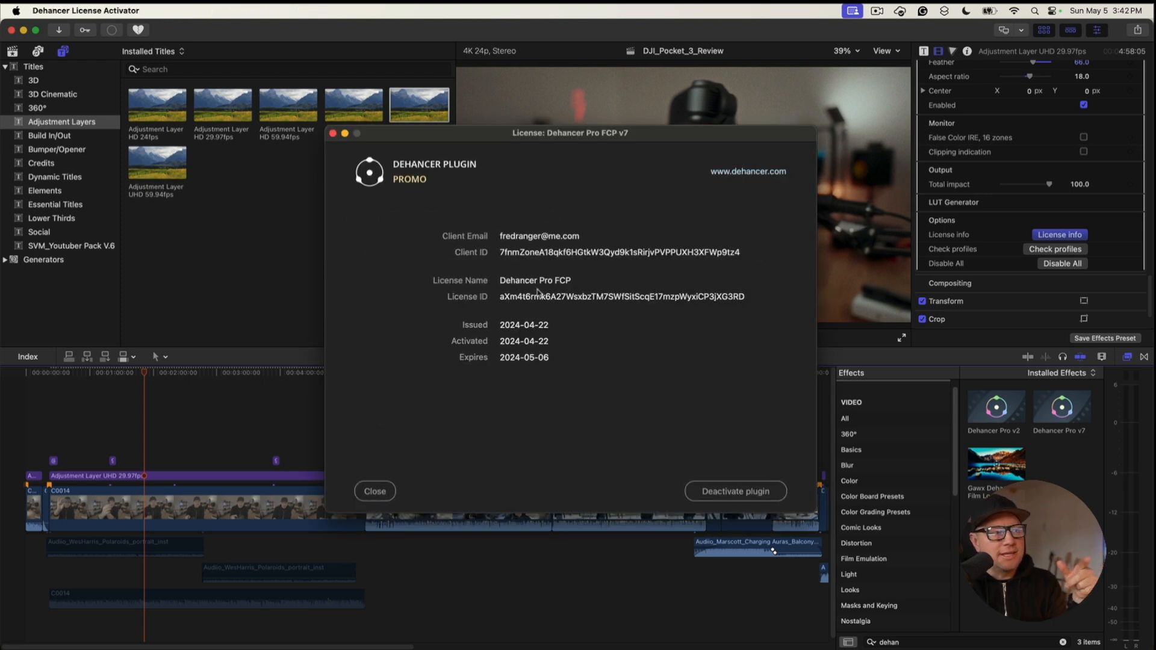
click(376, 491)
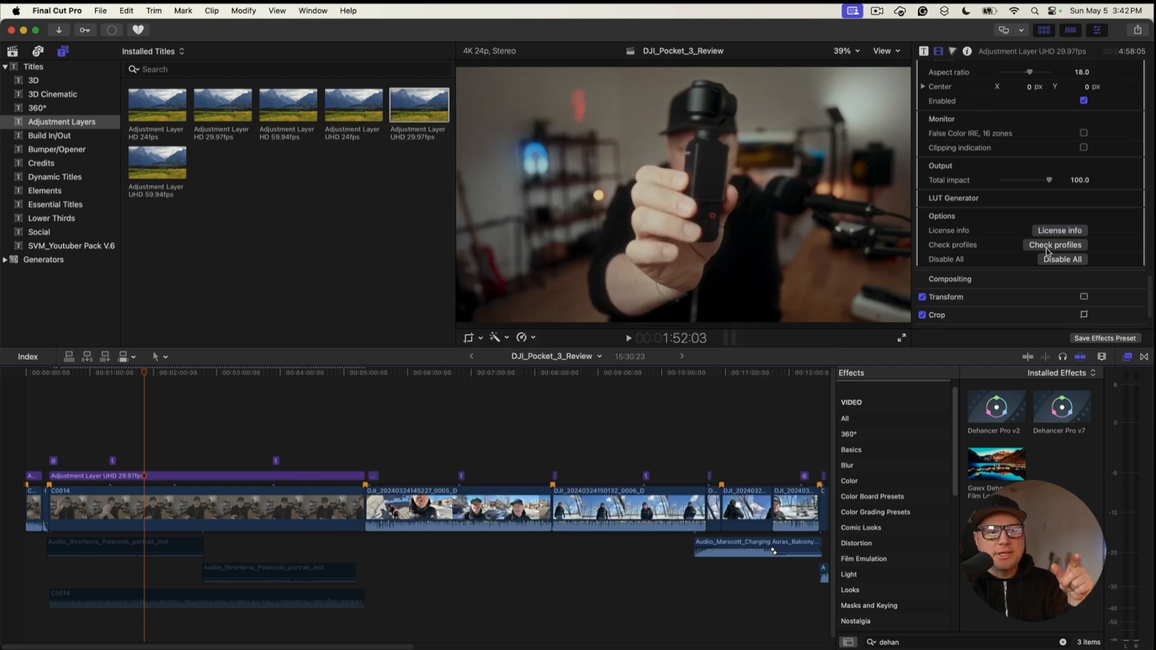
Step: Run the Dehancer profile check for new films, cameras and print media, and dismiss it once verification is complete
scroll(1048, 251, down, 1)
click(1051, 237)
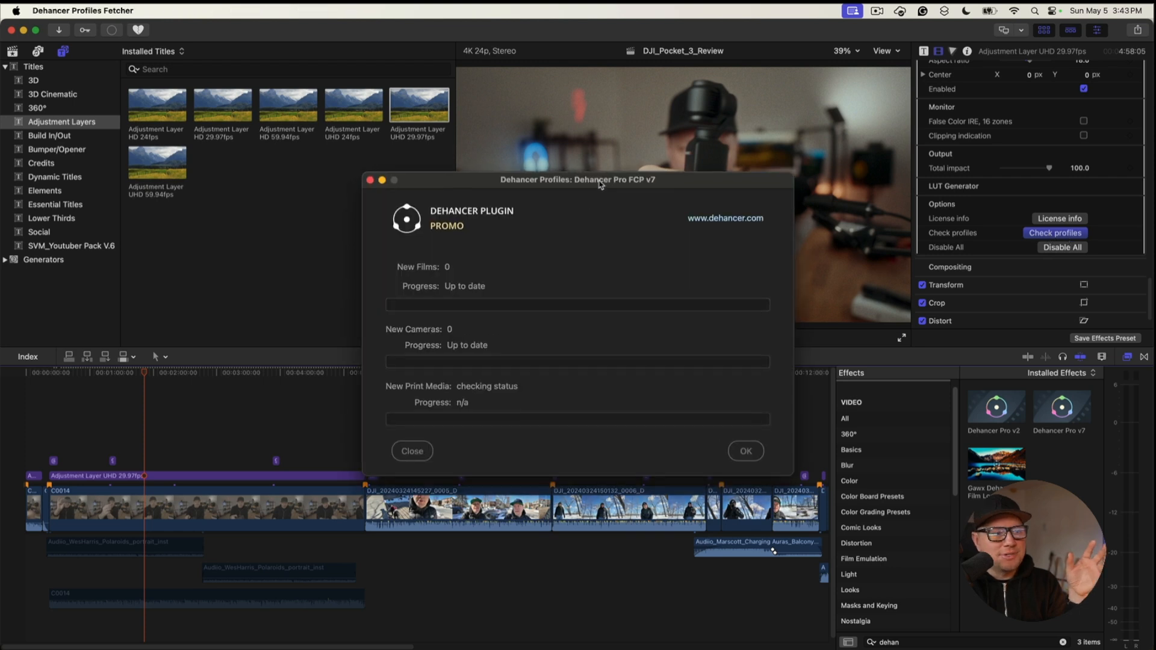
drag(601, 185, 631, 126)
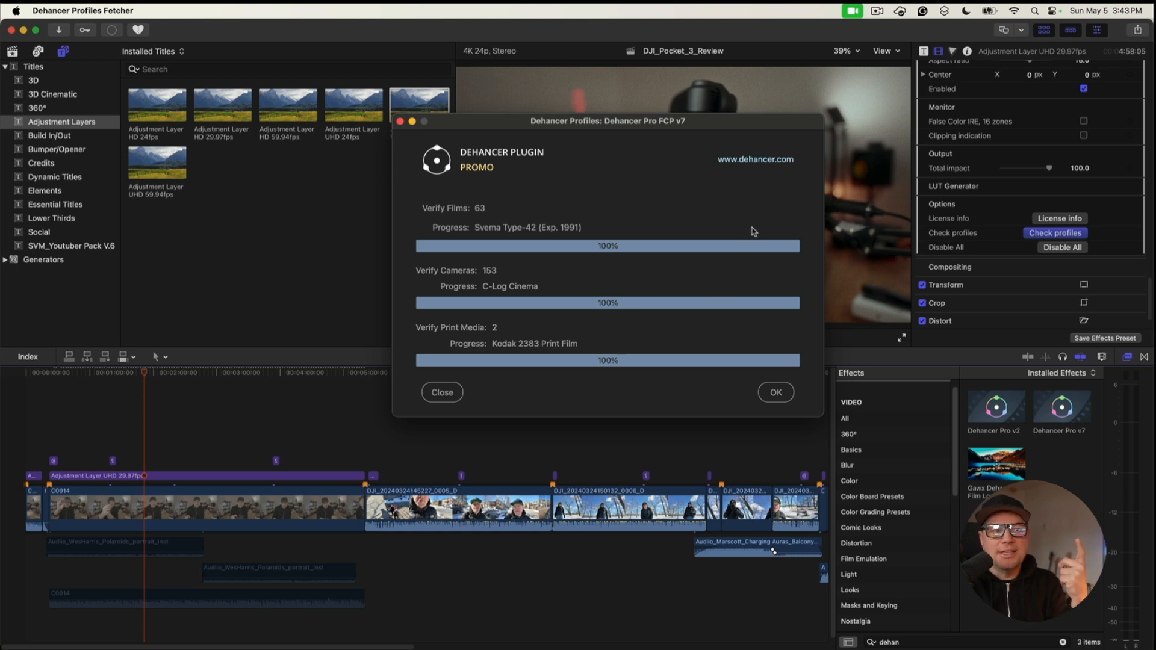
click(776, 392)
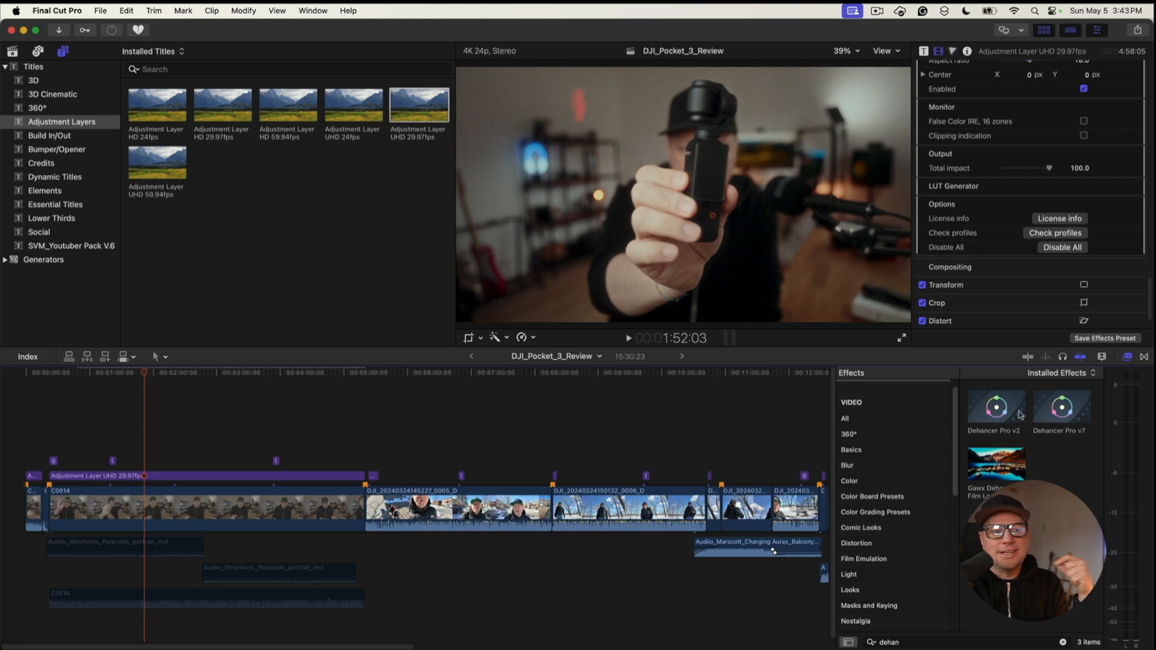
Step: Look over the Dehancer settings from Overscan down to Options and the clip's compositing settings
scroll(1038, 187, down, 3)
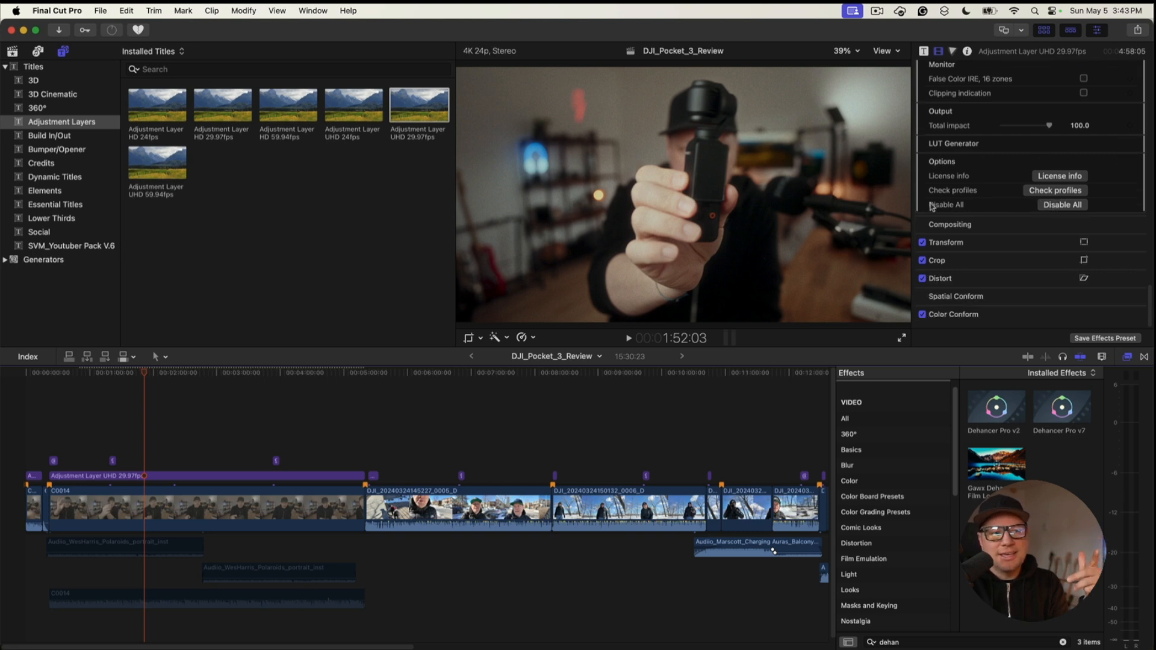
scroll(1002, 205, up, 10)
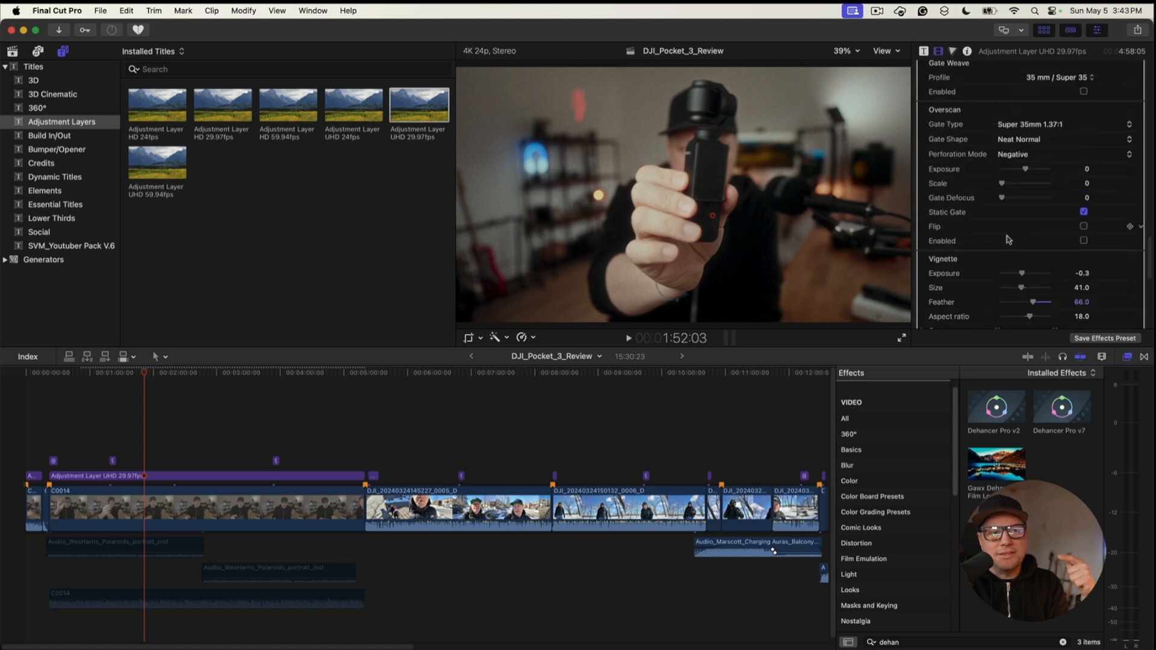
scroll(1016, 272, down, 10)
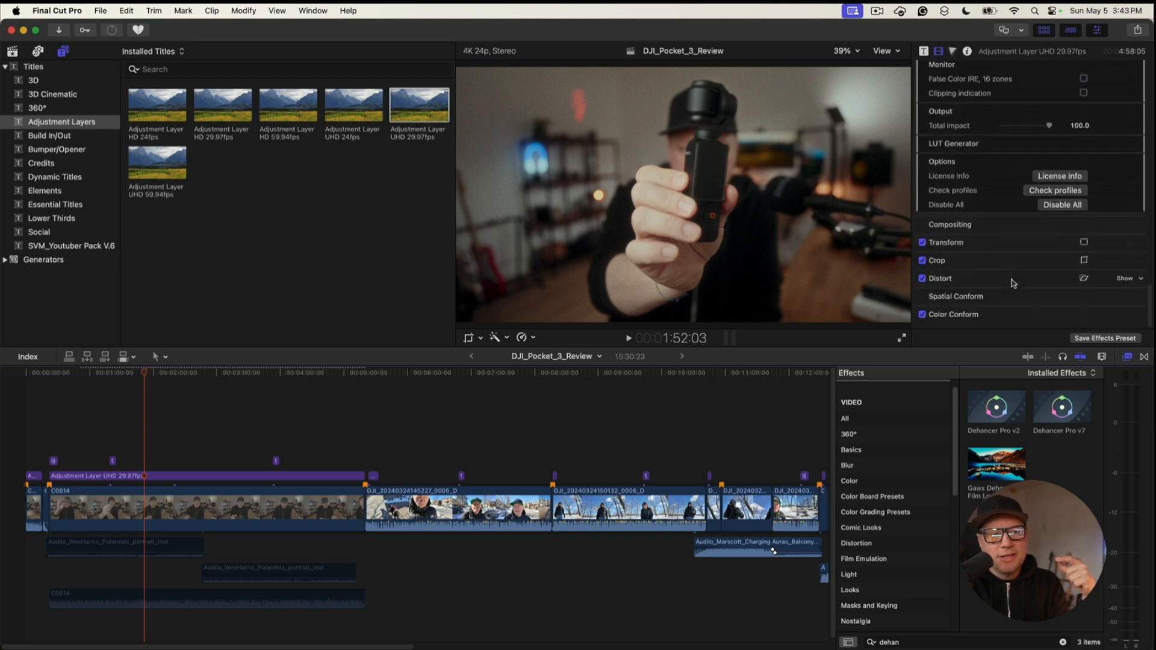
scroll(1013, 283, up, 3)
scroll(1014, 283, down, 2)
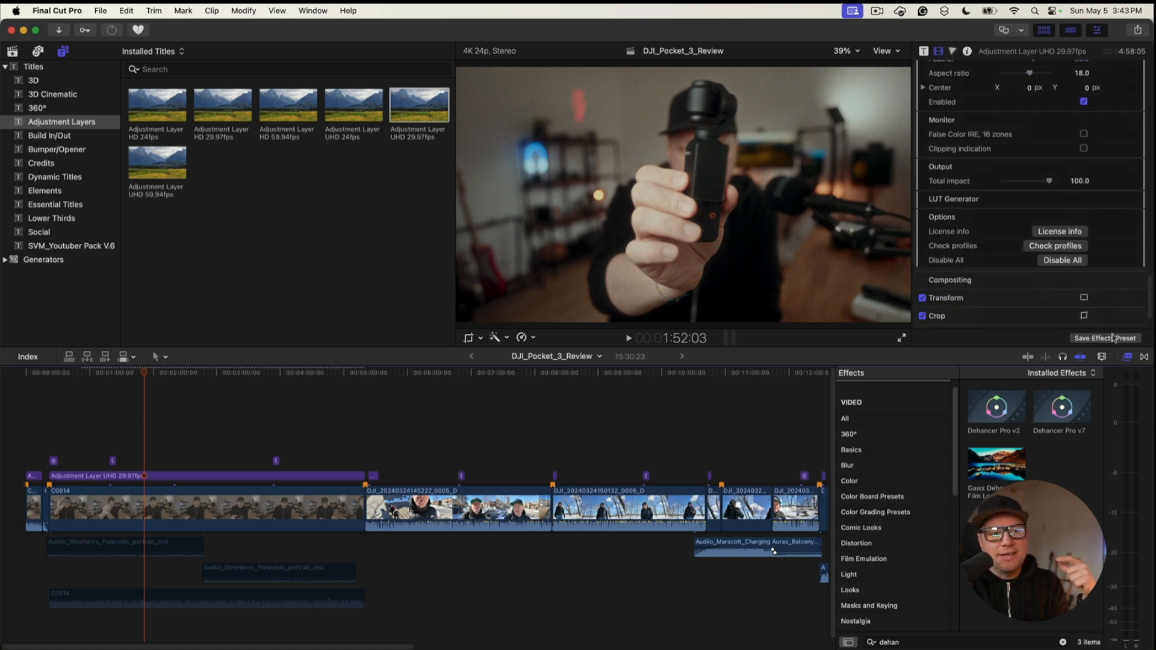
scroll(1067, 290, up, 3)
scroll(1068, 286, down, 3)
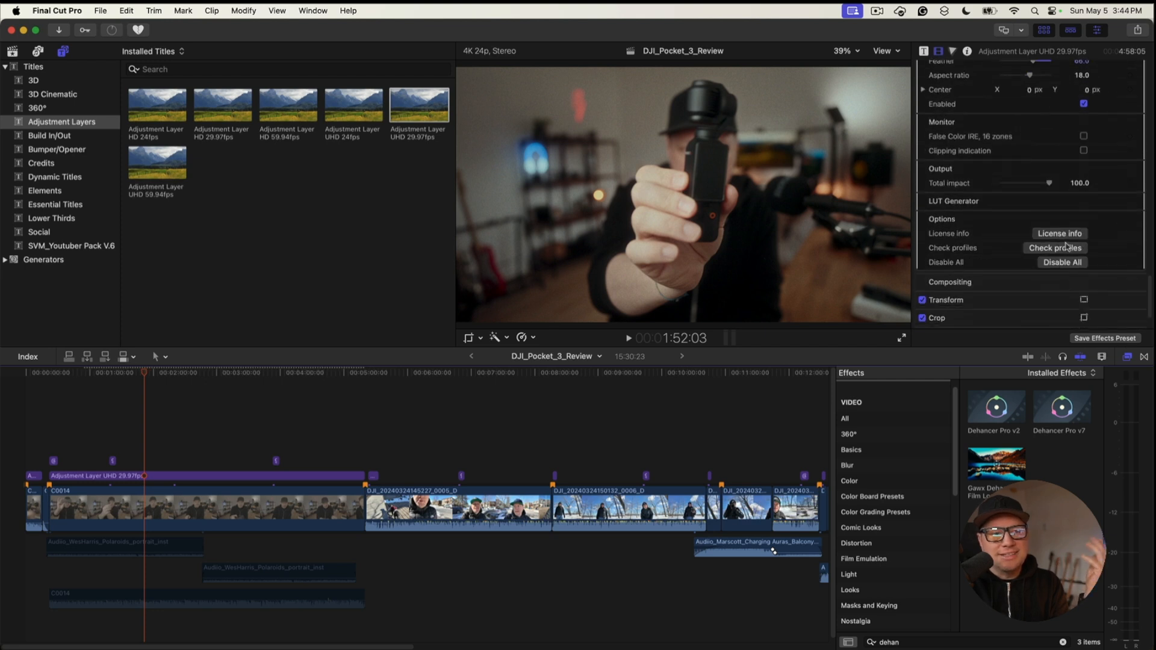
scroll(1096, 252, down, 2)
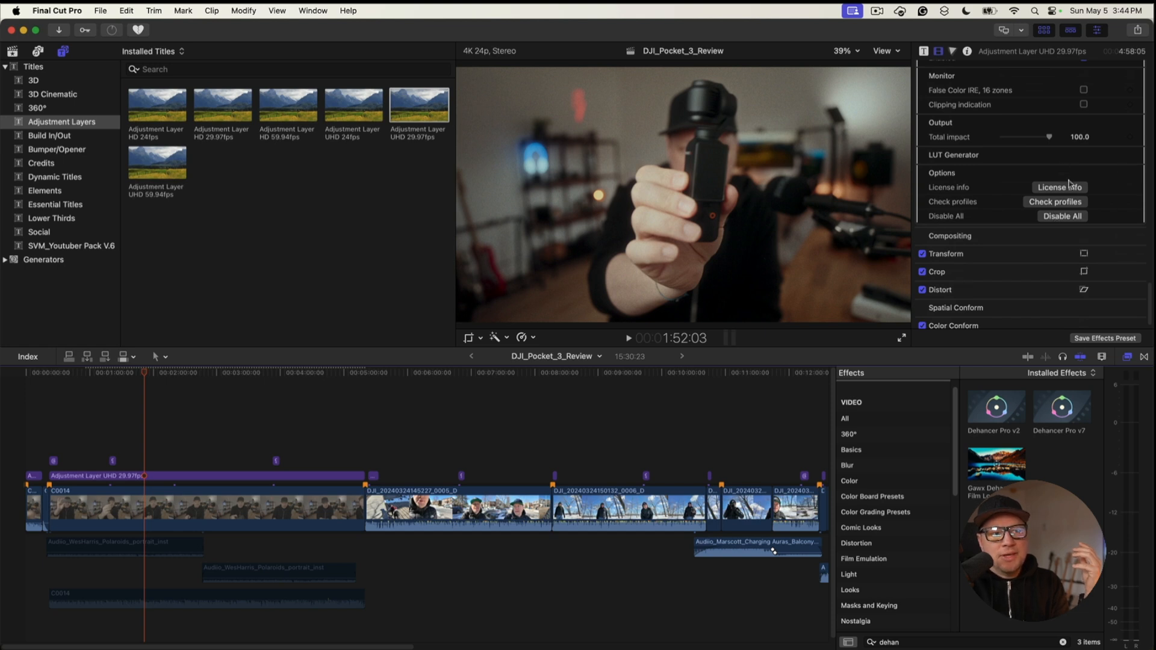
Step: Try to export the grade as a Small (17x17x17) LUT with the LUT Generator, and close the resulting dialog
scroll(1078, 198, up, 4)
click(1126, 238)
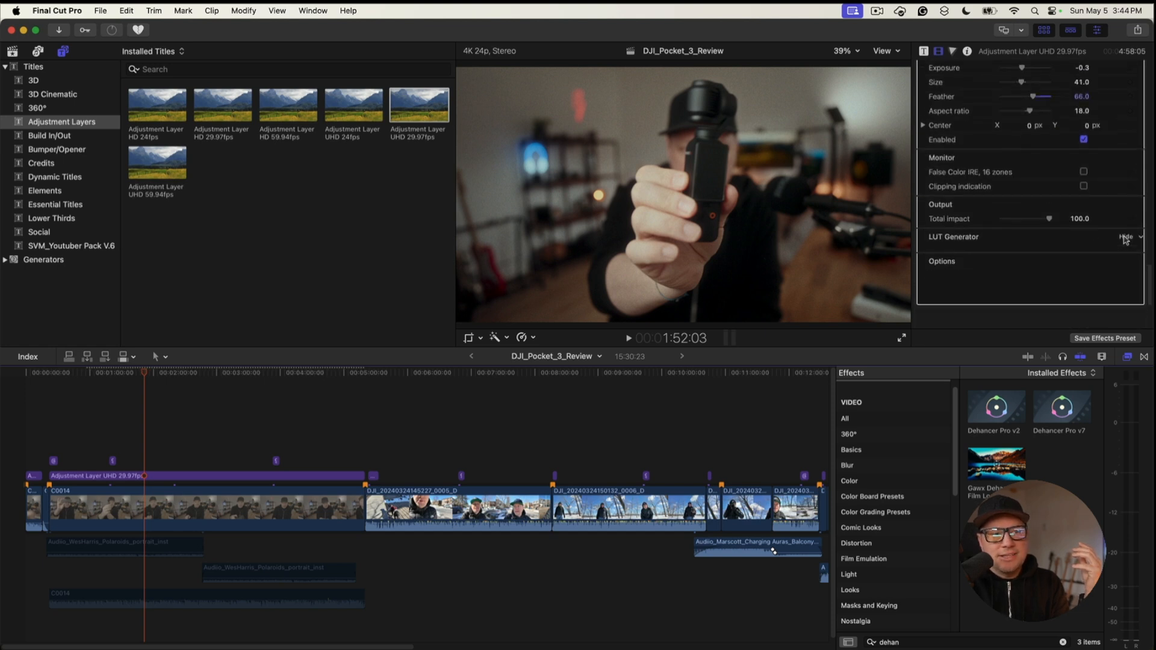
scroll(1053, 248, down, 1)
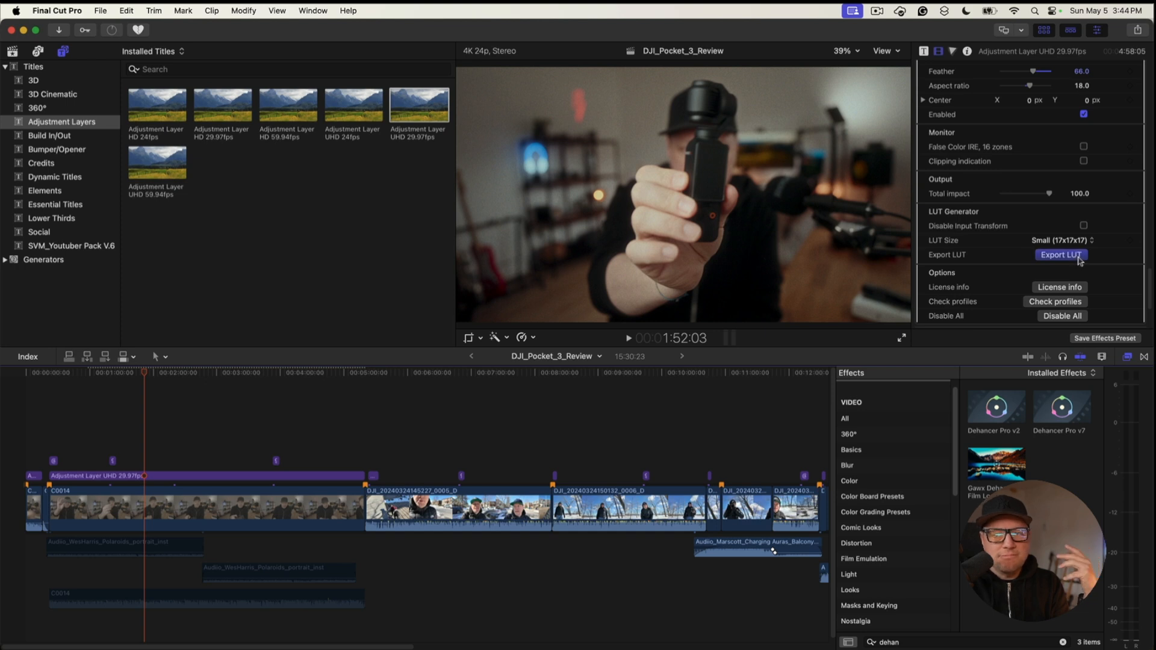
click(1061, 255)
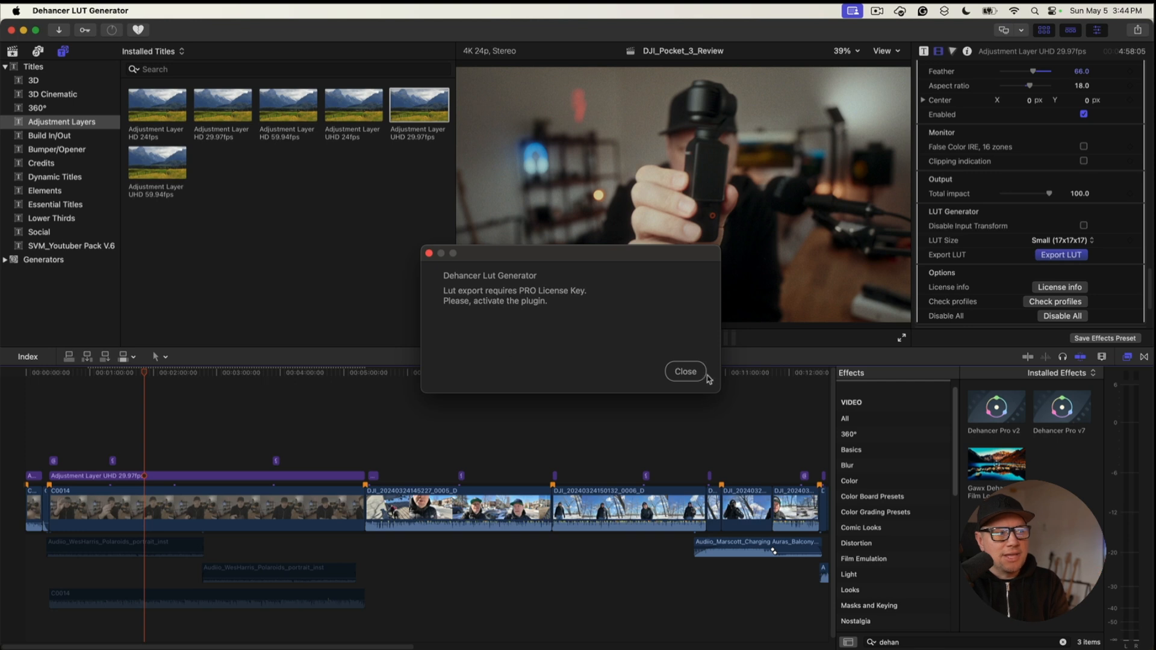
click(687, 372)
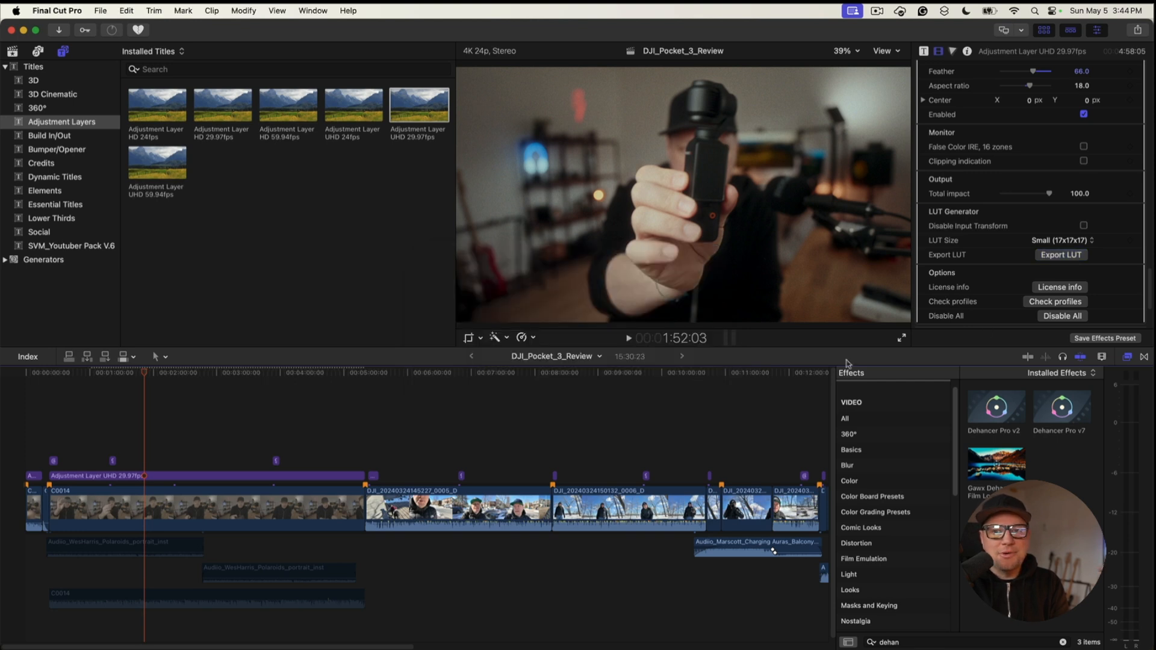